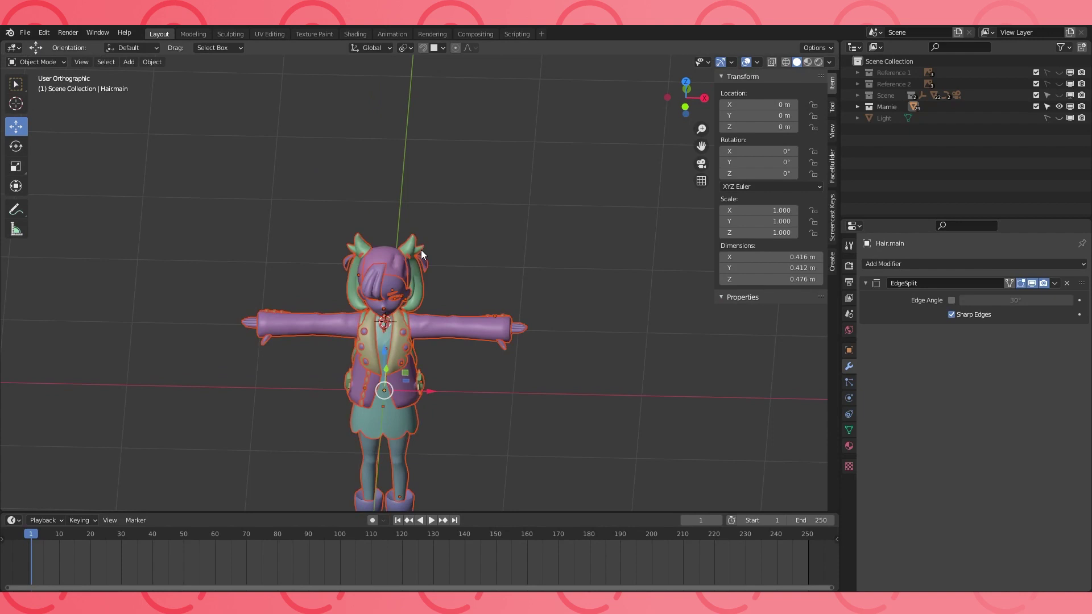
# Turn off backface culling in the viewport and open the main hair mesh for editing in edge selection mode
pyautogui.moveTo(376, 234); pyautogui.dragTo(426, 212, button='middle')
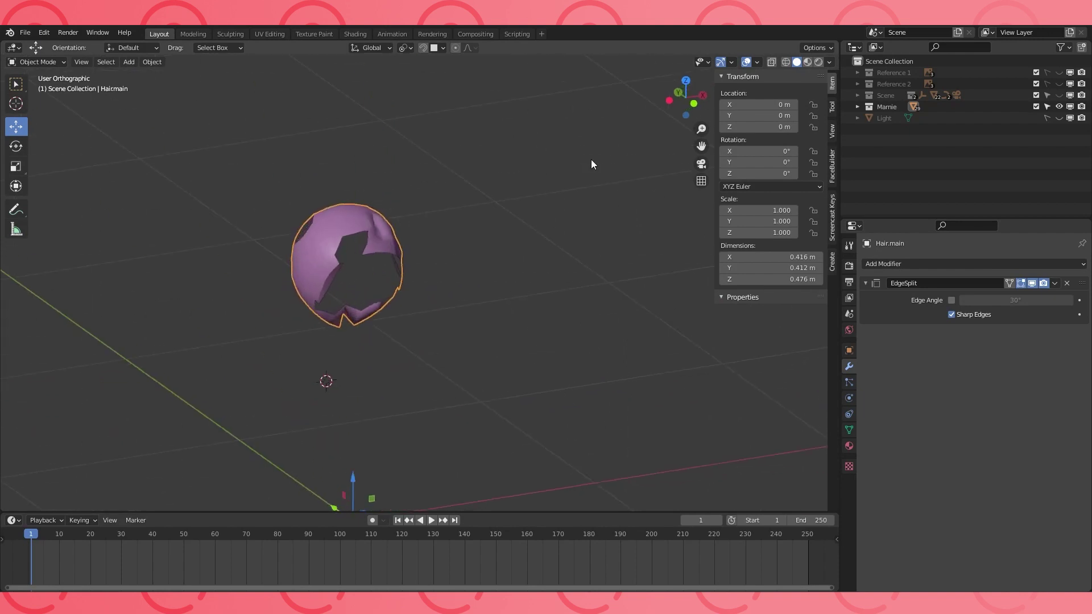
pyautogui.click(829, 62)
pyautogui.click(764, 278)
pyautogui.moveTo(429, 215); pyautogui.dragTo(348, 201, button='middle')
pyautogui.press('Tab')
pyautogui.keyDown('shift'); pyautogui.moveTo(402, 270); pyautogui.dragTo(449, 264, button='middle'); pyautogui.keyUp('shift')
pyautogui.moveTo(449, 264); pyautogui.dragTo(541, 183, button='middle')
pyautogui.scroll(2, 450, 242)
pyautogui.scroll(1, 483, 219)
pyautogui.moveTo(479, 222); pyautogui.dragTo(477, 186, button='middle')
pyautogui.click(87, 62)
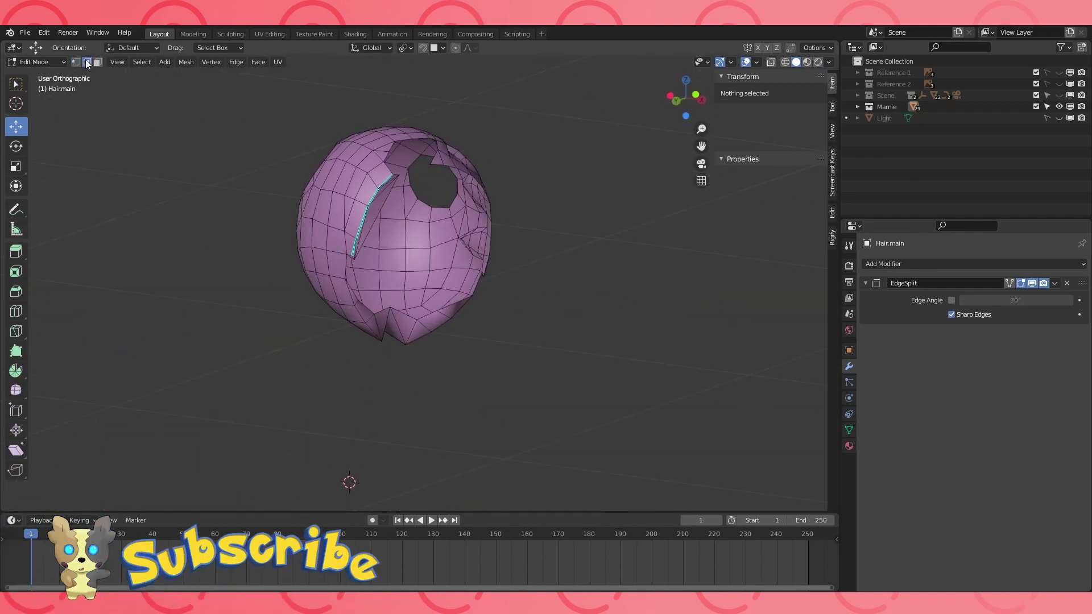
# Mark the short edge at the lower end of the sharp side edge on the main hair as a seam
pyautogui.click(372, 196)
pyautogui.moveTo(350, 209); pyautogui.dragTo(360, 202, button='middle')
pyautogui.scroll(1, 353, 211)
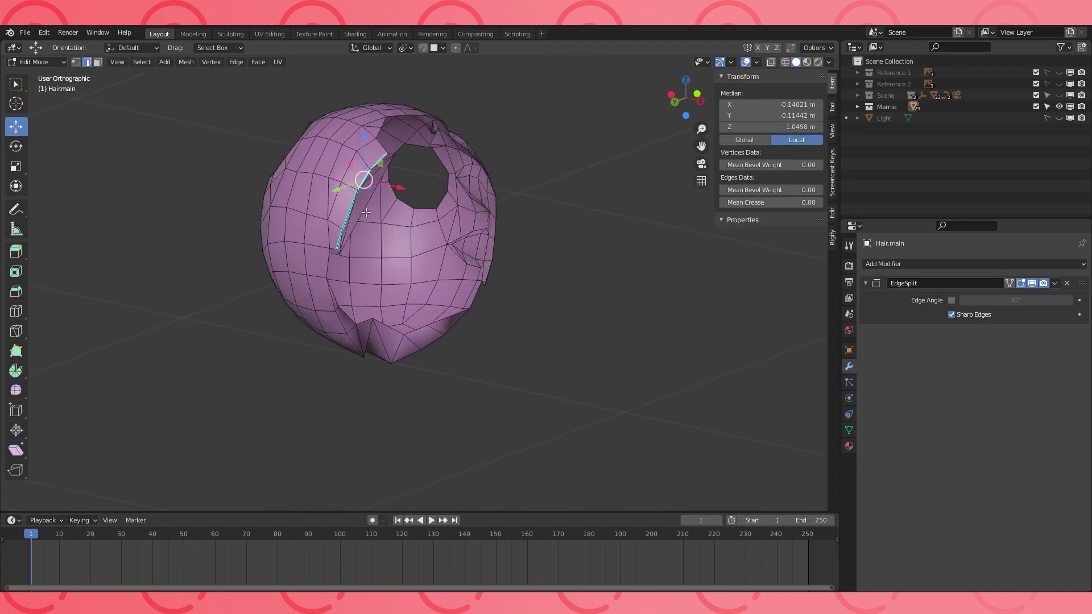
pyautogui.keyDown('shift'); pyautogui.moveTo(347, 212); pyautogui.dragTo(378, 195, button='middle'); pyautogui.keyUp('shift')
pyautogui.scroll(3, 372, 193)
pyautogui.click(279, 211)
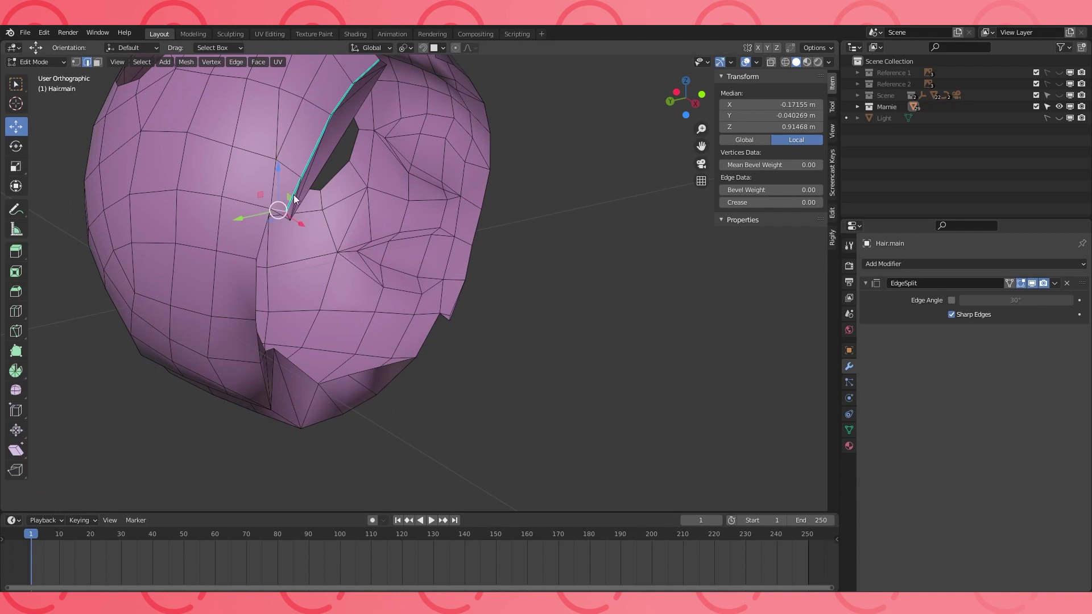
pyautogui.hotkey('ctrl', 'e')
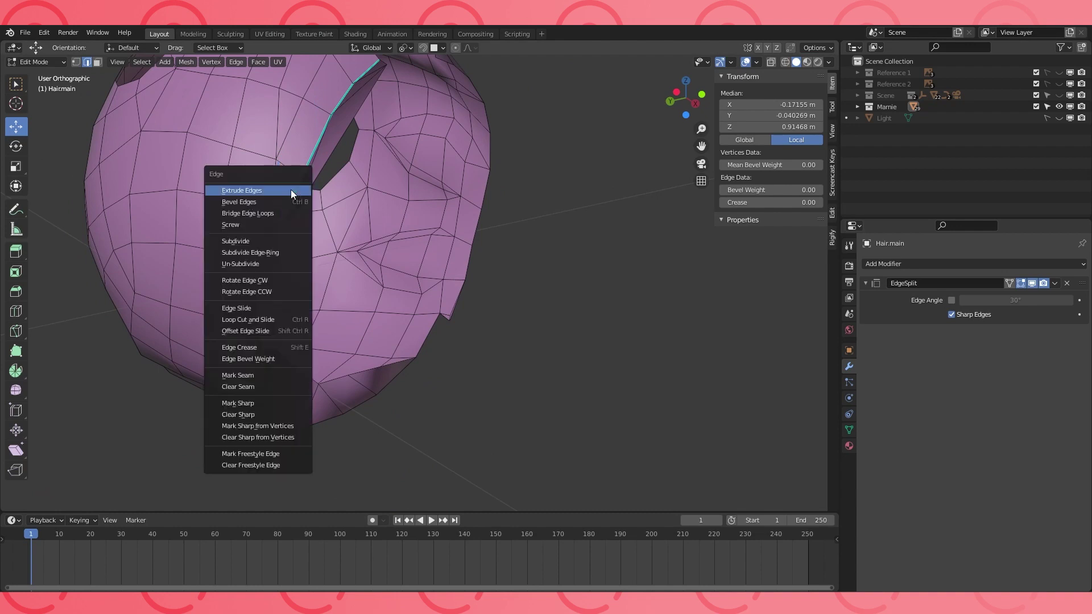
pyautogui.click(252, 376)
# Mark the whole run of sharp edges on the hair's side as a seam, using wireframe display to select it
pyautogui.moveTo(318, 181); pyautogui.dragTo(340, 169, button='middle')
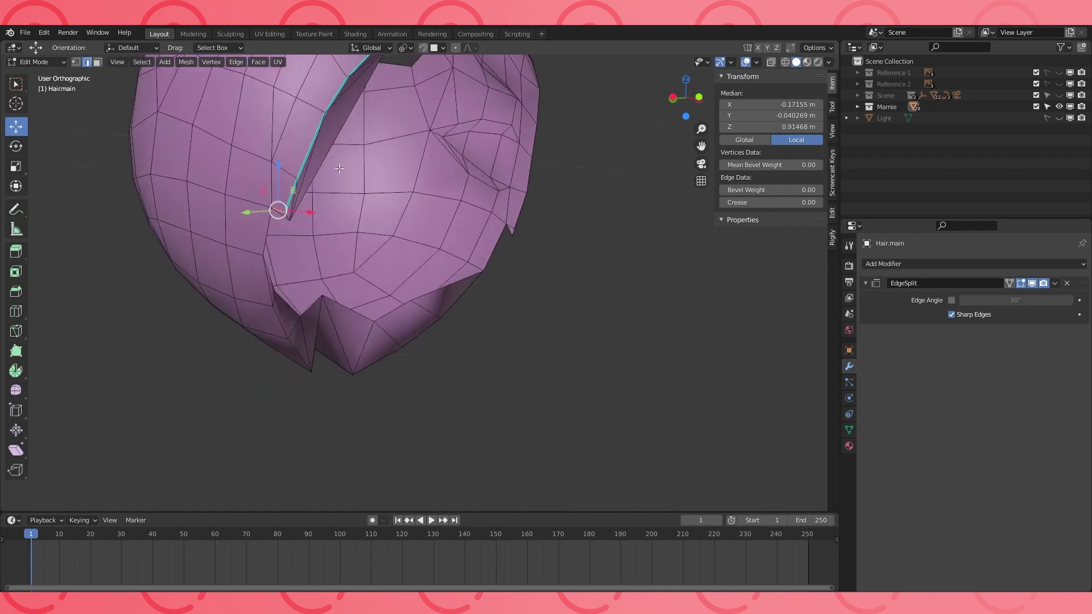
pyautogui.keyDown('shift'); pyautogui.moveTo(578, 127); pyautogui.dragTo(573, 174, button='middle'); pyautogui.keyUp('shift')
pyautogui.click(785, 62)
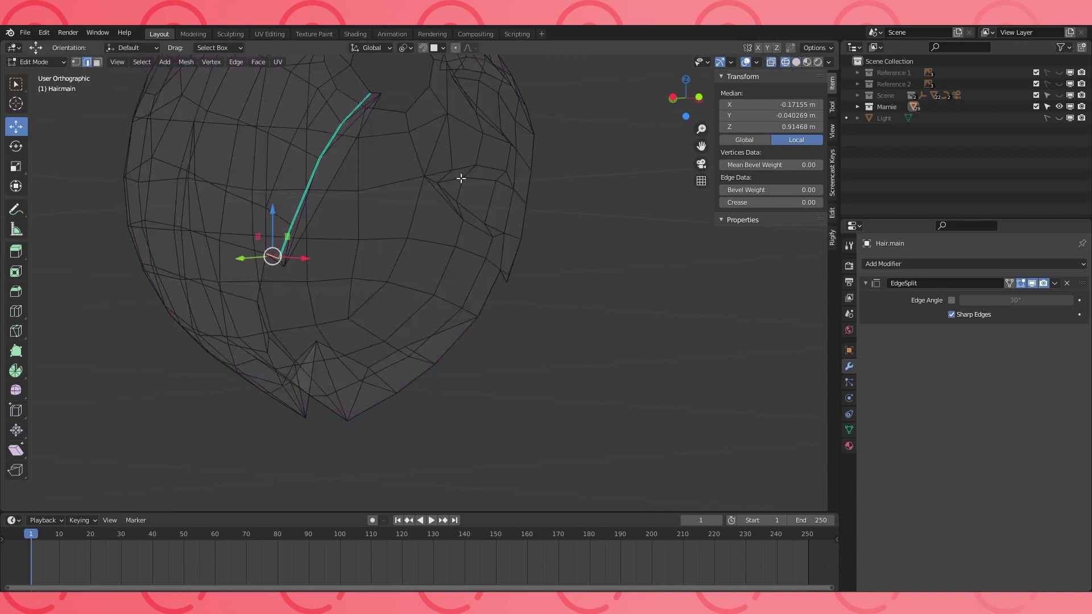
pyautogui.keyDown('alt'); pyautogui.click(284, 242); pyautogui.keyUp('alt')
pyautogui.keyDown('alt'); pyautogui.keyDown('shift'); pyautogui.click(329, 139); pyautogui.keyUp('shift'); pyautogui.keyUp('alt')
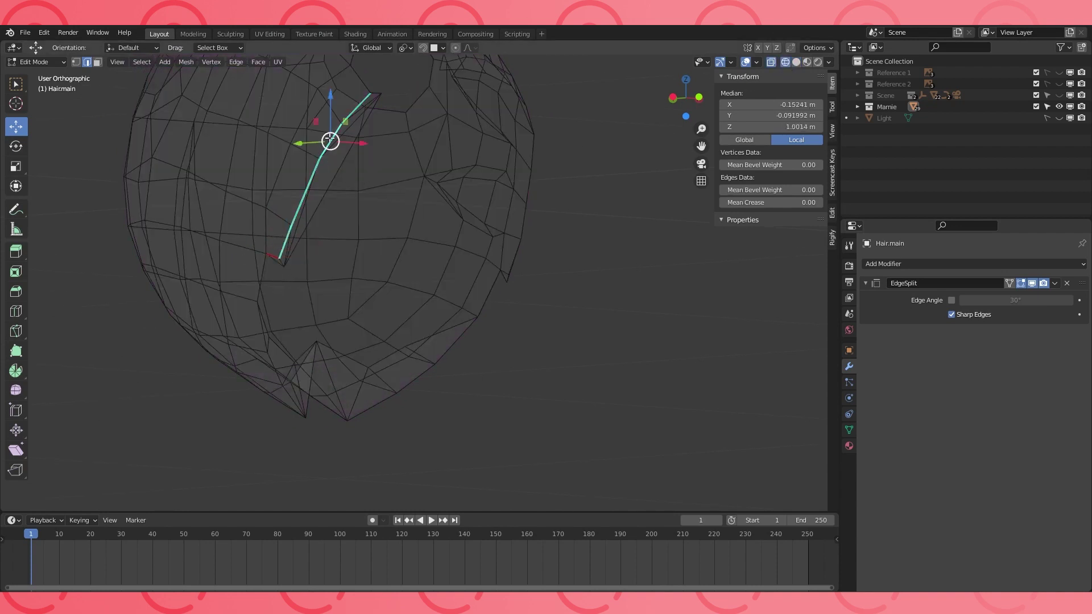
pyautogui.hotkey('ctrl', 'e')
pyautogui.click(285, 238)
pyautogui.moveTo(295, 204)
pyautogui.mouseDown(button='middle')
pyautogui.moveTo(306, 181)
pyautogui.moveTo(288, 183)
pyautogui.mouseUp(button='middle')
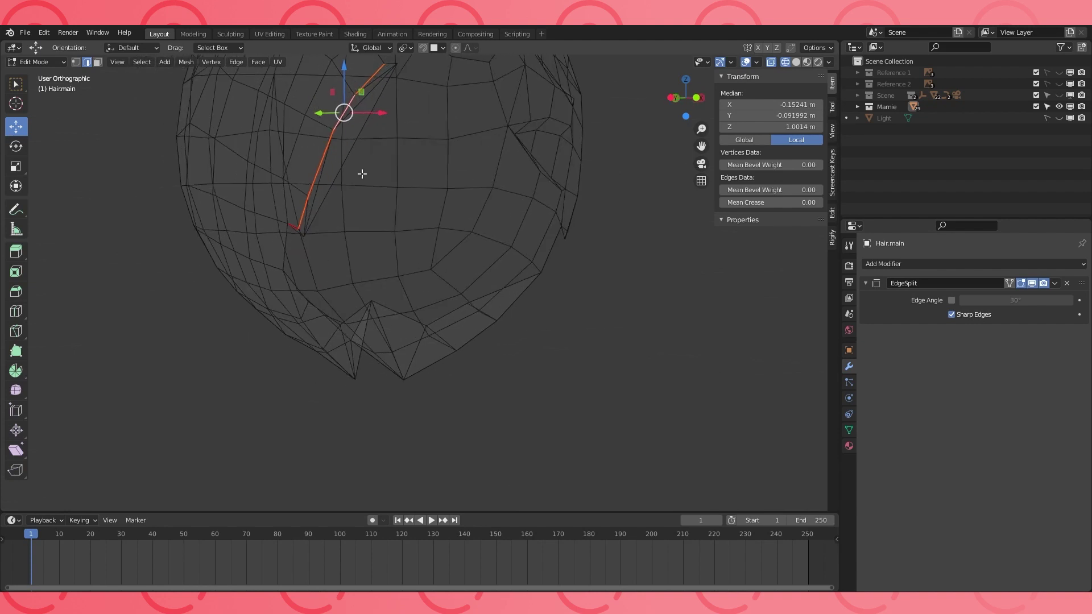
pyautogui.click(797, 62)
# Mark the lower border edges of the main hair, including the notch at the bottom, as a seam
pyautogui.keyDown('shift'); pyautogui.moveTo(560, 133); pyautogui.dragTo(542, 167, button='middle'); pyautogui.keyUp('shift')
pyautogui.scroll(-2, 455, 228)
pyautogui.moveTo(424, 245); pyautogui.dragTo(395, 250, button='middle')
pyautogui.keyDown('alt'); pyautogui.click(365, 353); pyautogui.keyUp('alt')
pyautogui.keyDown('shift'); pyautogui.moveTo(398, 342); pyautogui.dragTo(393, 305, button='middle'); pyautogui.keyUp('shift')
pyautogui.moveTo(459, 295); pyautogui.dragTo(417, 293, button='middle')
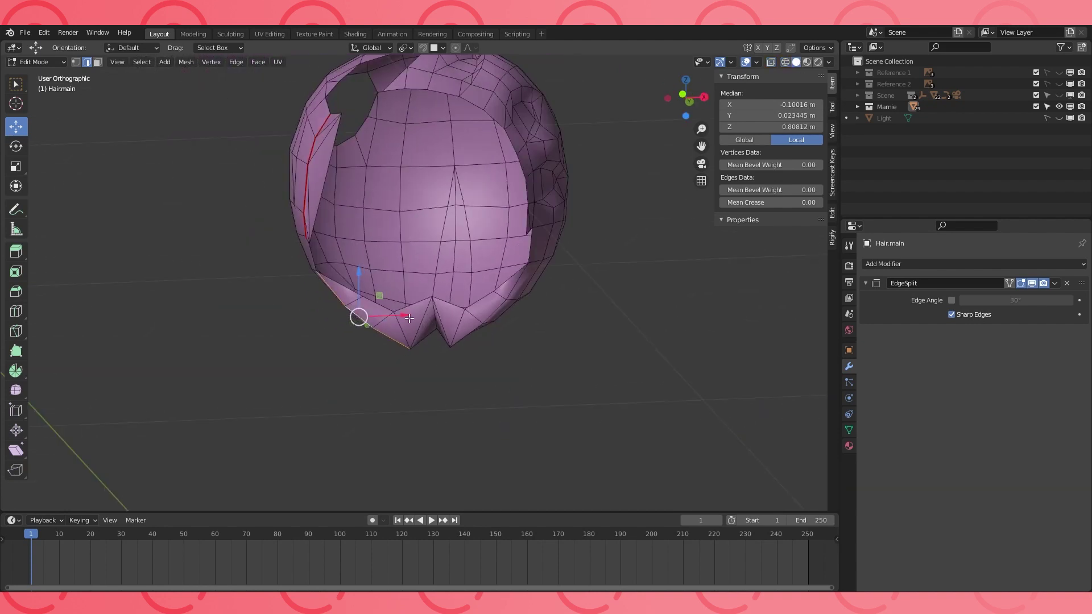
pyautogui.click(467, 330)
pyautogui.moveTo(467, 330); pyautogui.dragTo(527, 176, button='middle')
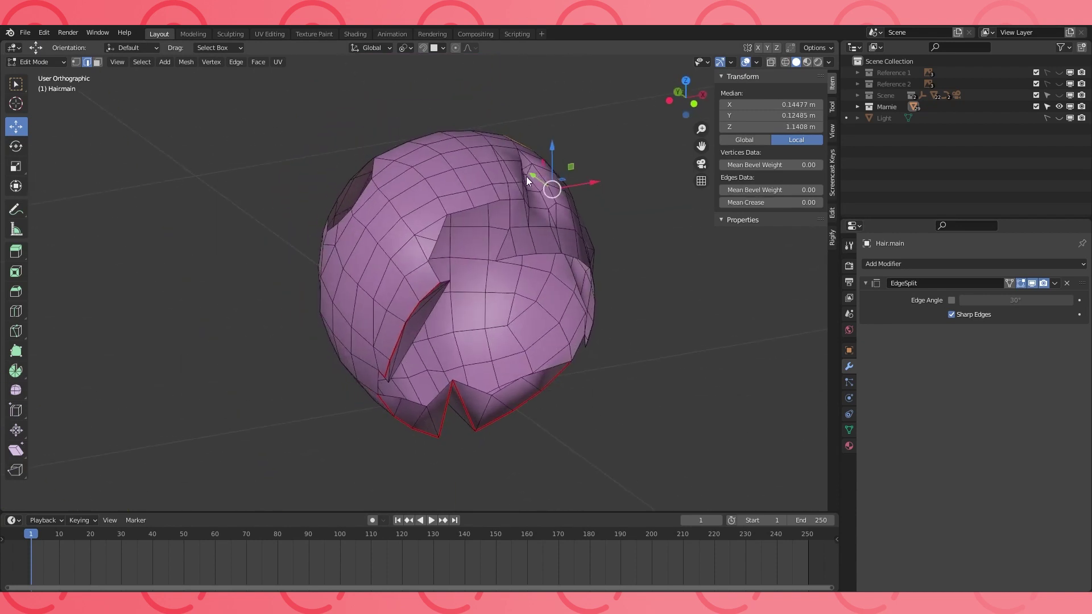
# Mark the edge loops around the two pigtail holes in the main hair as seams
pyautogui.click(368, 190)
pyautogui.moveTo(359, 191); pyautogui.dragTo(468, 241, button='middle')
pyautogui.keyDown('alt'); pyautogui.click(479, 247); pyautogui.keyUp('alt')
pyautogui.hotkey('ctrl', 'e')
pyautogui.click(479, 247)
# Mark the centre edge path from the front hairline up over the crown as a seam
pyautogui.keyDown('shift'); pyautogui.moveTo(483, 255); pyautogui.dragTo(485, 280, button='middle'); pyautogui.keyUp('shift')
pyautogui.click(477, 255)
pyautogui.moveTo(489, 211); pyautogui.dragTo(490, 228, button='middle')
pyautogui.keyDown('ctrl'); pyautogui.click(483, 122); pyautogui.keyUp('ctrl')
pyautogui.hotkey('ctrl', 'z')
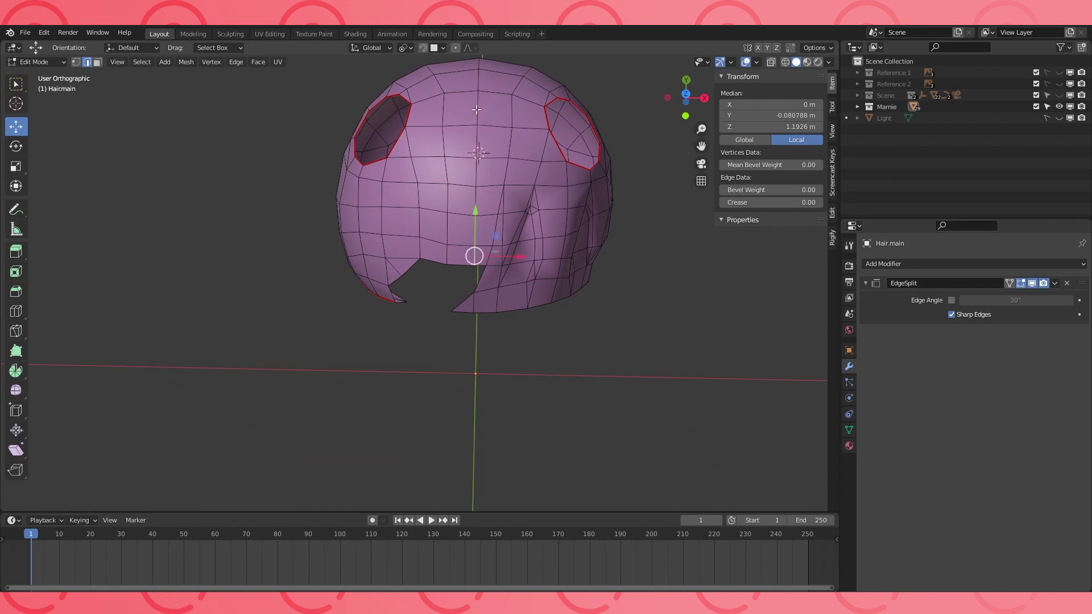
pyautogui.keyDown('ctrl'); pyautogui.click(476, 109); pyautogui.keyUp('ctrl')
pyautogui.hotkey('ctrl', 'e')
pyautogui.click(435, 241)
# Enlarge the timeline area below the 3D view and switch it to the UV Editor
pyautogui.scroll(-2, 441, 244)
pyautogui.moveTo(444, 251); pyautogui.dragTo(561, 227, button='middle')
pyautogui.moveTo(487, 512); pyautogui.dragTo(508, 355)
pyautogui.keyDown('shift'); pyautogui.moveTo(642, 282); pyautogui.dragTo(570, 263, button='middle'); pyautogui.keyUp('shift')
pyautogui.click(14, 364)
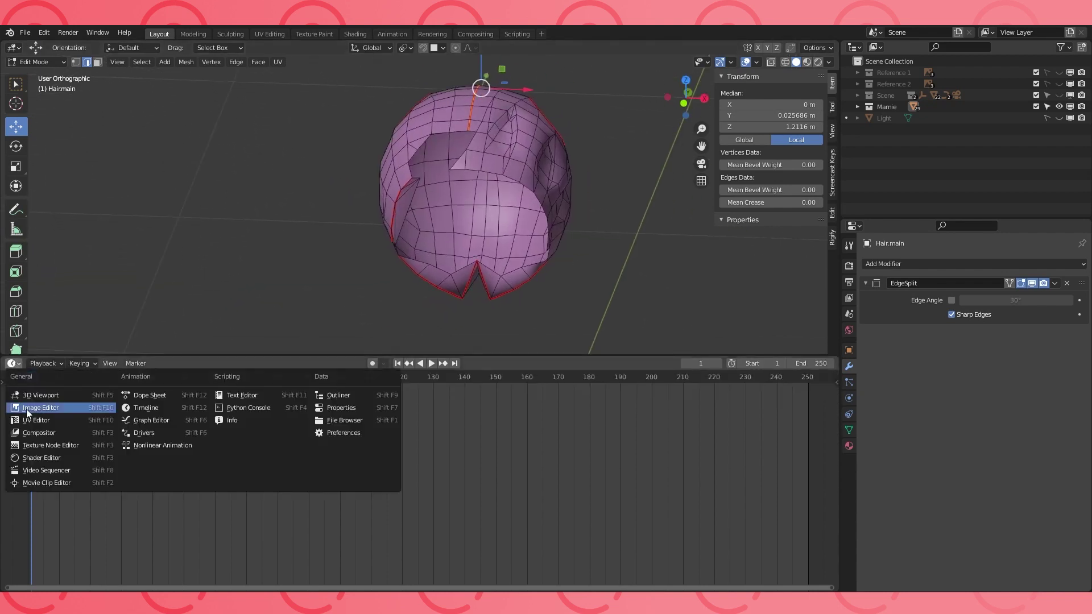
pyautogui.click(45, 419)
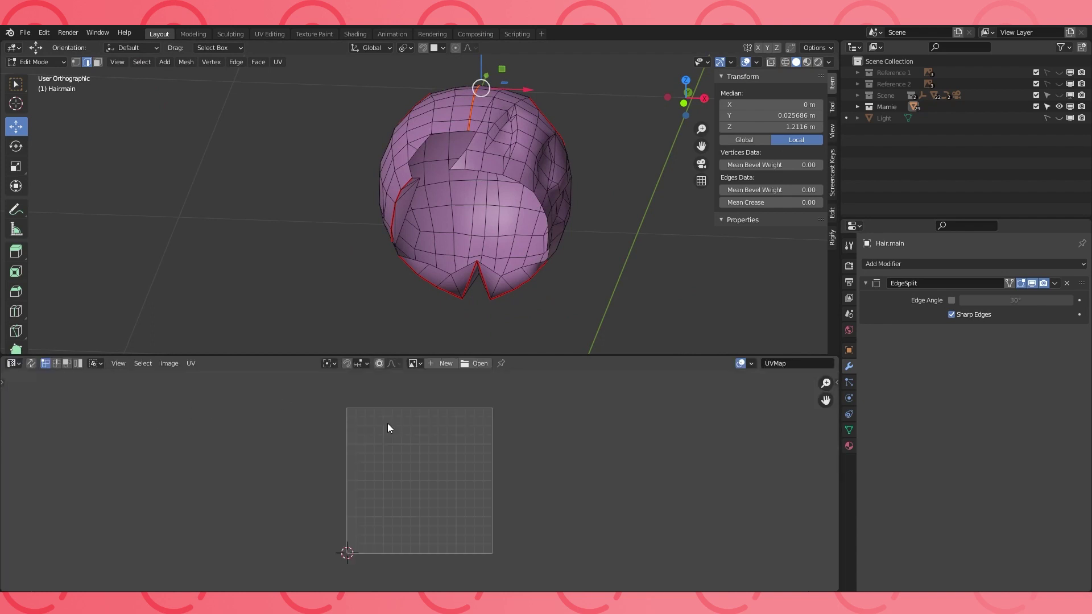
# Unwrap the whole main hair mesh along its marked seams
pyautogui.press('a')
pyautogui.press('u')
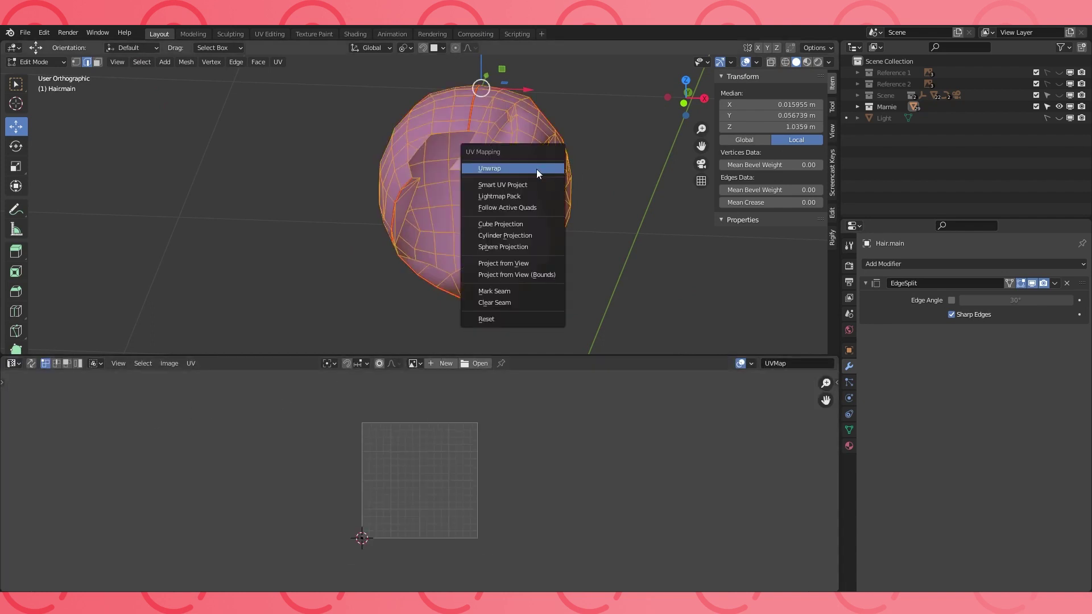
pyautogui.click(537, 169)
pyautogui.scroll(2, 495, 486)
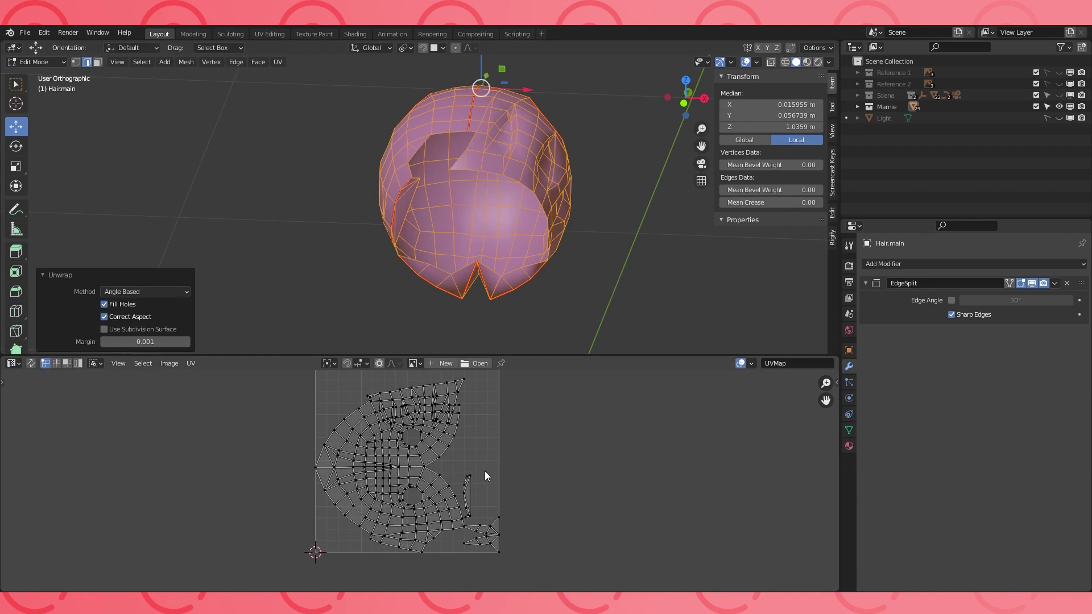
pyautogui.moveTo(509, 182); pyautogui.dragTo(532, 179, button='middle')
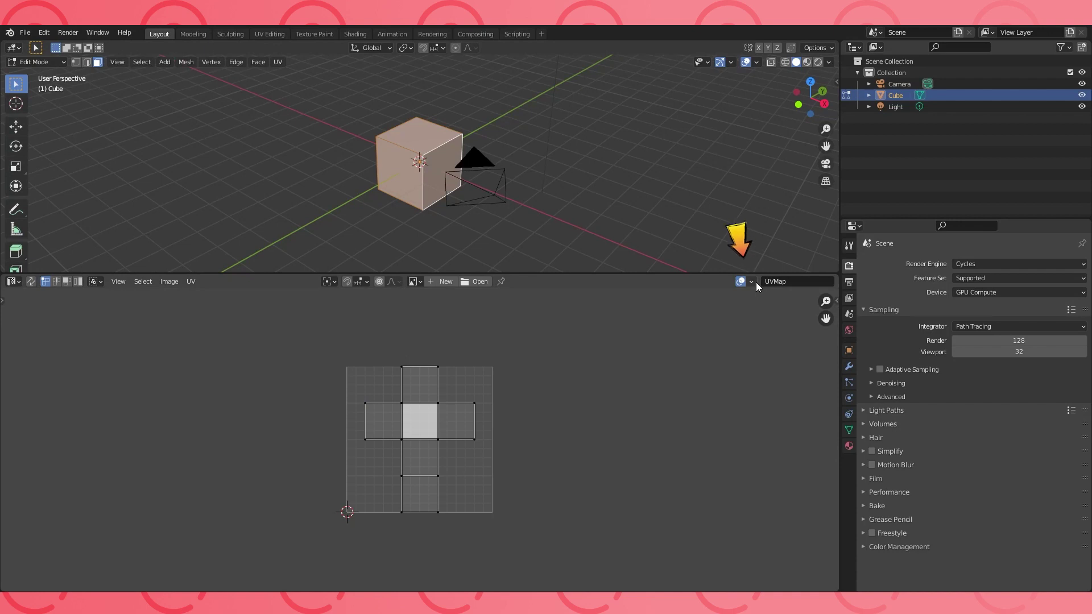
# Turn on the Display Stretch overlay in the UV Editor for the cube
pyautogui.click(750, 282)
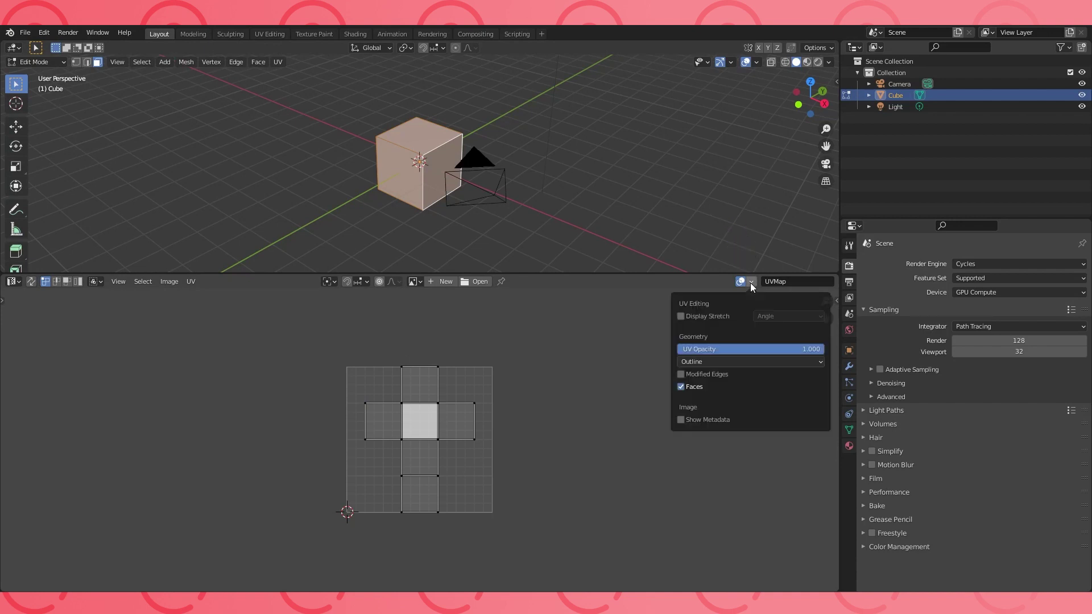
pyautogui.click(682, 316)
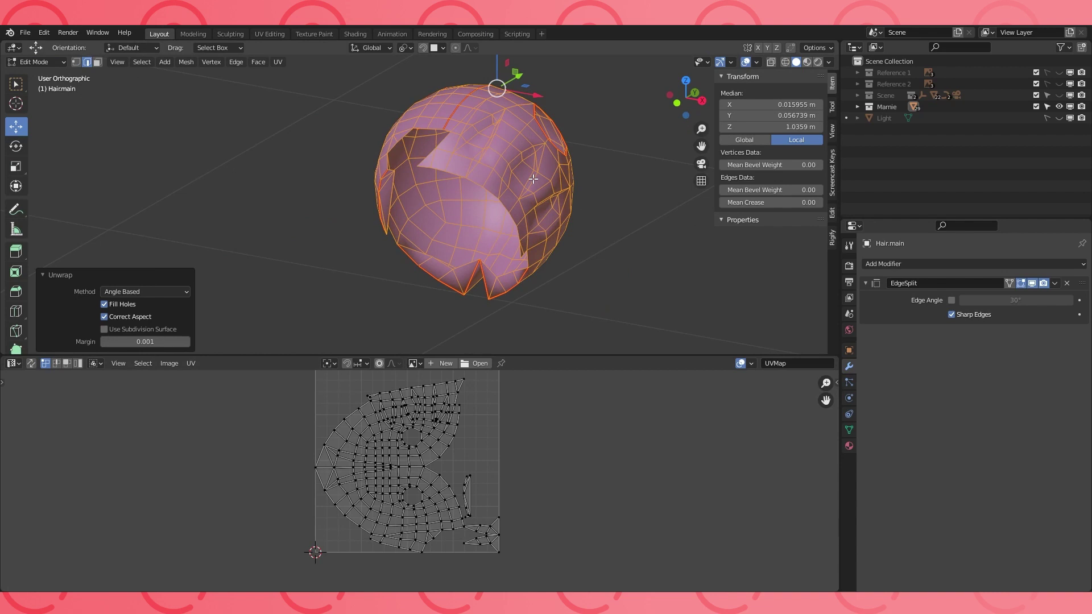
# Leave editing of the main hair, unhide the rest of the character and hide the Light object
pyautogui.press('Tab')
pyautogui.hotkey('alt', 'h')
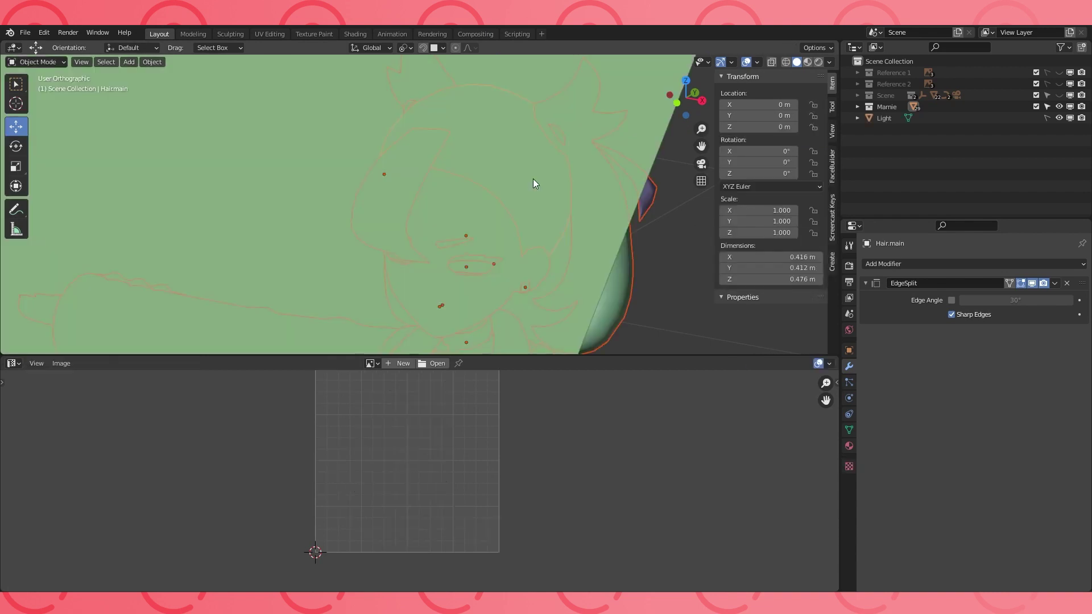
pyautogui.click(1059, 118)
pyautogui.scroll(-3, 455, 128)
# Open the pigtail hair mesh for editing and isolate it in the 3D view
pyautogui.click(459, 151)
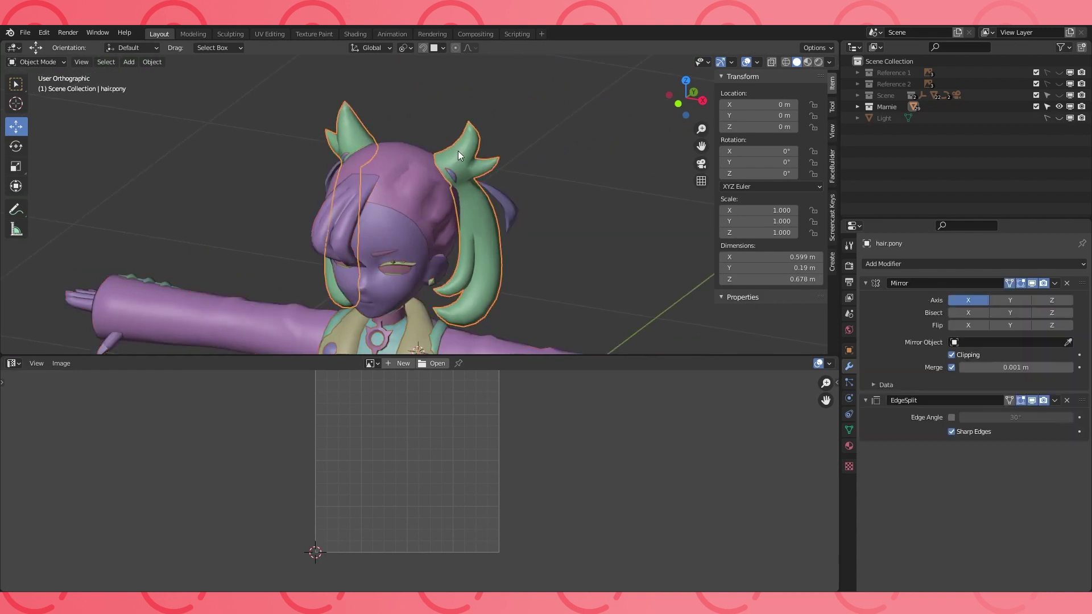
pyautogui.press('Tab')
pyautogui.press('a')
pyautogui.moveTo(461, 151); pyautogui.dragTo(493, 170, button='middle')
pyautogui.press('KP_Divide')
pyautogui.scroll(3, 443, 170)
# Mark the edge loop around the open end of the pigtail's tuft as a seam
pyautogui.keyDown('alt'); pyautogui.click(397, 170); pyautogui.keyUp('alt')
pyautogui.moveTo(398, 165); pyautogui.dragTo(404, 239, button='middle')
pyautogui.hotkey('ctrl', 'e')
pyautogui.click(404, 240)
pyautogui.hotkey('ctrl', 'z')
pyautogui.hotkey('ctrl', 'e')
pyautogui.click(396, 243)
# Mark a connected edge path at the base of the pigtail's tuft as a seam
pyautogui.moveTo(421, 227); pyautogui.dragTo(325, 194, button='middle')
pyautogui.click(426, 194)
pyautogui.keyDown('ctrl'); pyautogui.click(462, 193); pyautogui.keyUp('ctrl')
pyautogui.moveTo(409, 196); pyautogui.dragTo(472, 206, button='middle')
pyautogui.hotkey('ctrl', 'e')
pyautogui.click(432, 236)
# Mark the edge path running along the tuft's upper spike as a seam
pyautogui.moveTo(432, 236); pyautogui.dragTo(450, 215, button='middle')
pyautogui.keyDown('ctrl'); pyautogui.click(451, 215); pyautogui.keyUp('ctrl')
pyautogui.scroll(3, 462, 229)
pyautogui.keyDown('ctrl'); pyautogui.click(461, 229); pyautogui.keyUp('ctrl')
pyautogui.moveTo(462, 229); pyautogui.dragTo(485, 185, button='middle')
pyautogui.hotkey('ctrl', 'e')
pyautogui.click(448, 232)
# Extend the tuft's seam down its side to the junction with the long strand
pyautogui.click(488, 229)
pyautogui.keyDown('shift'); pyautogui.moveTo(488, 226); pyautogui.dragTo(489, 177, button='middle'); pyautogui.keyUp('shift')
pyautogui.moveTo(489, 176); pyautogui.dragTo(482, 138, button='middle')
pyautogui.keyDown('ctrl'); pyautogui.click(479, 264); pyautogui.keyUp('ctrl')
pyautogui.hotkey('ctrl', 'e')
pyautogui.click(479, 264)
pyautogui.scroll(-2, 468, 215)
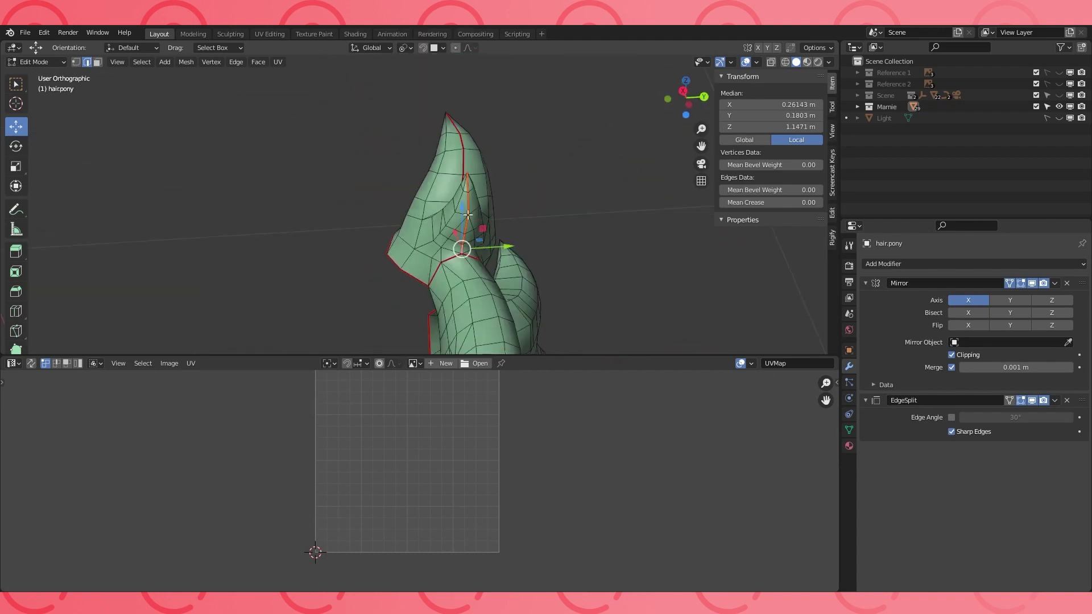
# Mark the edge path running down the length of the long strand from the tuft as a seam
pyautogui.moveTo(468, 214); pyautogui.dragTo(549, 260, button='middle')
pyautogui.keyDown('shift'); pyautogui.moveTo(459, 271); pyautogui.dragTo(468, 193, button='middle'); pyautogui.keyUp('shift')
pyautogui.click(436, 200)
pyautogui.scroll(-2, 437, 200)
pyautogui.scroll(3, 480, 241)
pyautogui.keyDown('ctrl'); pyautogui.click(479, 232); pyautogui.keyUp('ctrl')
pyautogui.scroll(-2, 479, 232)
pyautogui.hotkey('ctrl', 'e')
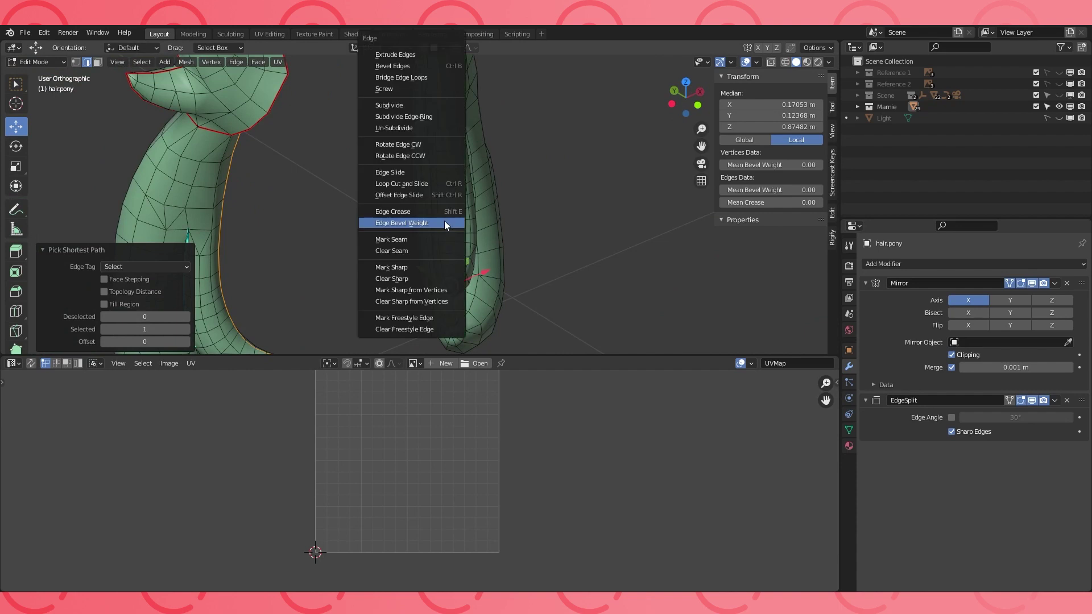
pyautogui.click(415, 246)
# Select a further edge path on the lower strands in wireframe display and mark it as a seam
pyautogui.moveTo(415, 246); pyautogui.dragTo(441, 199, button='middle')
pyautogui.keyDown('shift'); pyautogui.moveTo(441, 199); pyautogui.dragTo(367, 190, button='middle'); pyautogui.keyUp('shift')
pyautogui.click(432, 189)
pyautogui.moveTo(533, 178)
pyautogui.keyDown('shift'); pyautogui.mouseDown(button='middle')
pyautogui.moveTo(455, 219)
pyautogui.moveTo(506, 219)
pyautogui.moveTo(443, 216)
pyautogui.moveTo(490, 223)
pyautogui.moveTo(483, 242)
pyautogui.moveTo(495, 221)
pyautogui.moveTo(550, 216)
pyautogui.moveTo(545, 222)
pyautogui.mouseUp(button='middle'); pyautogui.keyUp('shift')
pyautogui.scroll(2, 455, 222)
pyautogui.keyDown('ctrl'); pyautogui.click(449, 233); pyautogui.keyUp('ctrl')
pyautogui.click(785, 62)
pyautogui.scroll(3, 500, 224)
pyautogui.hotkey('ctrl', 'e')
pyautogui.click(476, 244)
# Return to solid display and mark another edge path near the strand tips as a seam
pyautogui.scroll(1, 512, 228)
pyautogui.moveTo(464, 246); pyautogui.dragTo(470, 249, button='middle')
pyautogui.click(467, 249)
pyautogui.scroll(-3, 519, 222)
pyautogui.moveTo(520, 221)
pyautogui.mouseDown(button='middle')
pyautogui.moveTo(537, 211)
pyautogui.moveTo(467, 210)
pyautogui.mouseUp(button='middle')
pyautogui.click(795, 62)
pyautogui.keyDown('ctrl'); pyautogui.click(370, 282); pyautogui.keyUp('ctrl')
pyautogui.hotkey('ctrl', 'e')
pyautogui.click(378, 274)
# Mark the edge path from the larger strand's tip along its underside as a seam
pyautogui.scroll(-3, 392, 253)
pyautogui.moveTo(403, 245)
pyautogui.mouseDown(button='middle')
pyautogui.moveTo(389, 253)
pyautogui.moveTo(488, 236)
pyautogui.mouseUp(button='middle')
pyautogui.moveTo(430, 250); pyautogui.dragTo(435, 251)
pyautogui.hotkey('ctrl', 'z')
pyautogui.moveTo(511, 254); pyautogui.dragTo(298, 230, button='middle')
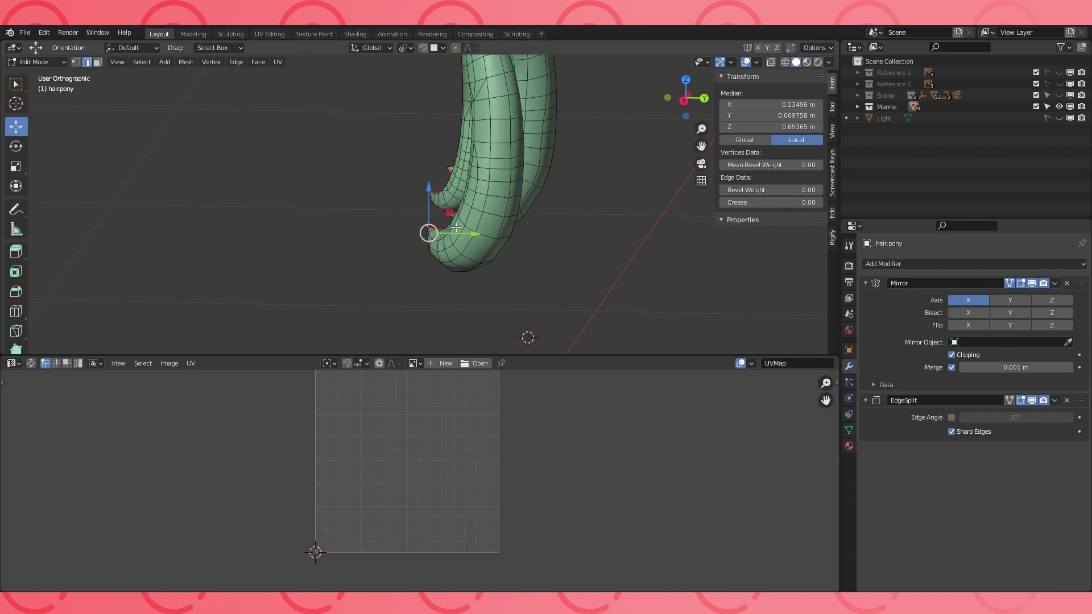
pyautogui.keyDown('ctrl'); pyautogui.click(501, 225); pyautogui.keyUp('ctrl')
pyautogui.moveTo(501, 225)
pyautogui.mouseDown(button='middle')
pyautogui.moveTo(530, 232)
pyautogui.moveTo(441, 239)
pyautogui.moveTo(500, 225)
pyautogui.mouseUp(button='middle')
pyautogui.hotkey('ctrl', 'e')
pyautogui.click(492, 244)
# Unwrap the whole pigtail mesh and inspect its UV layout
pyautogui.scroll(-3, 455, 213)
pyautogui.press('a')
pyautogui.moveTo(426, 208); pyautogui.dragTo(468, 207, button='middle')
pyautogui.press('u')
pyautogui.click(469, 209)
pyautogui.scroll(-2, 415, 441)
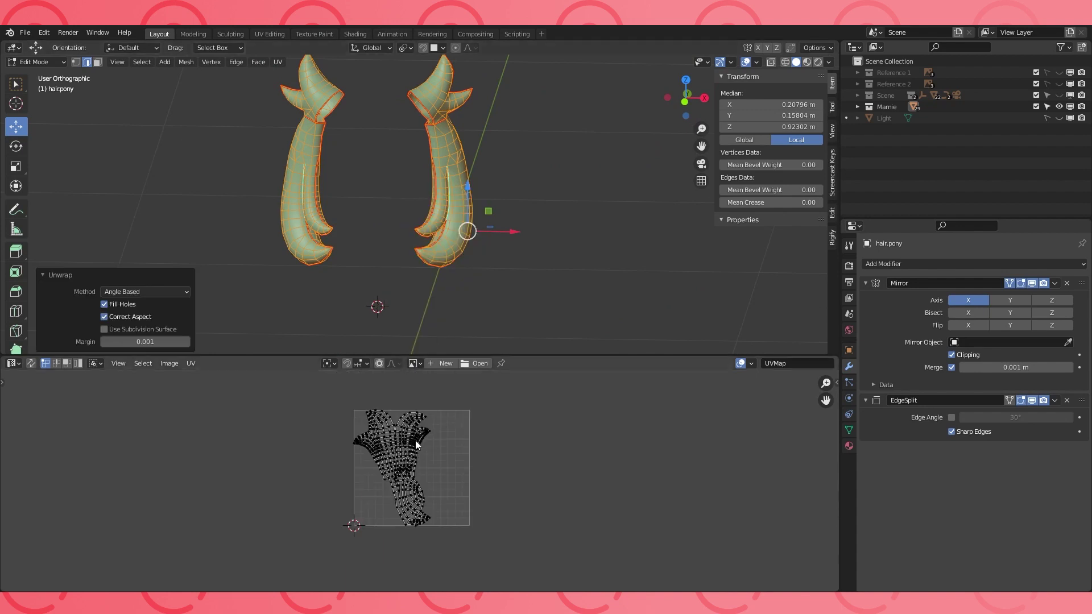
pyautogui.scroll(4, 435, 500)
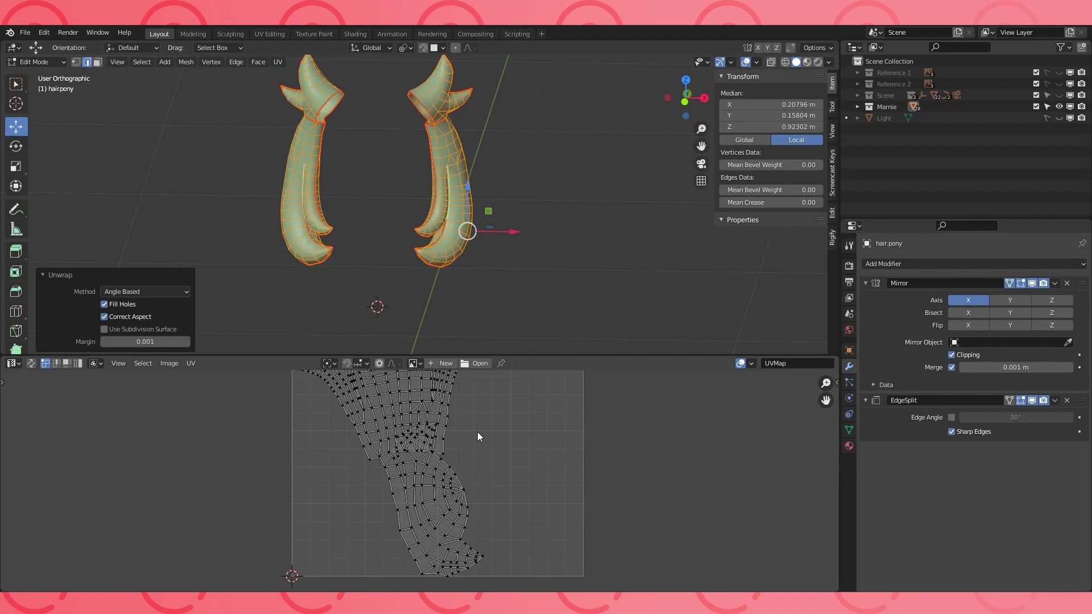
# Mark the remaining short edge where the long strand meets the tuft as a seam
pyautogui.scroll(1, 476, 432)
pyautogui.moveTo(531, 155); pyautogui.dragTo(244, 152, button='middle')
pyautogui.scroll(3, 244, 151)
pyautogui.click(453, 115)
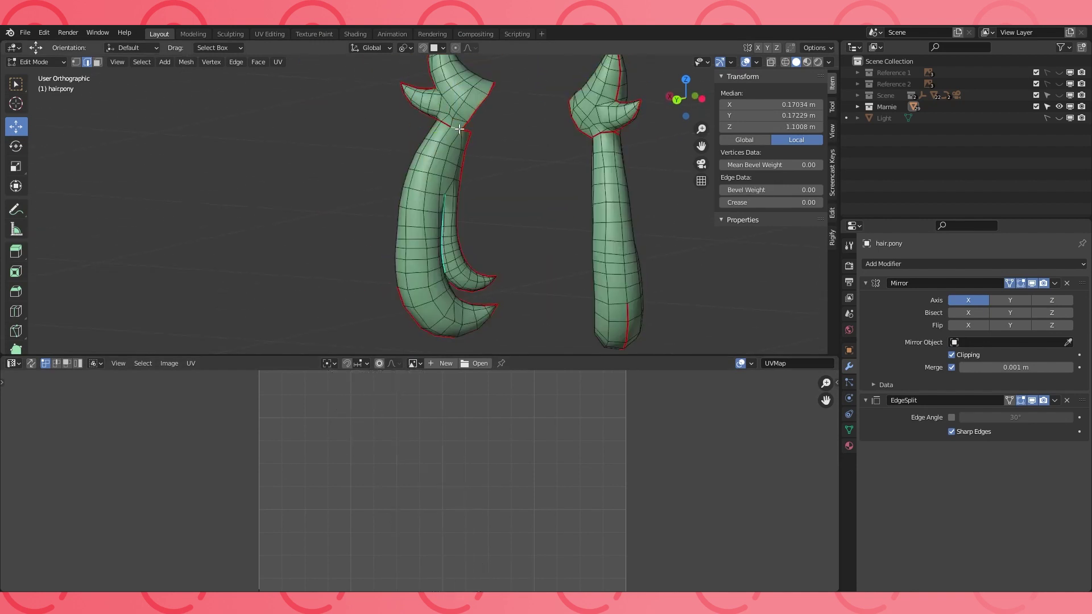
pyautogui.hotkey('ctrl', 'e')
pyautogui.click(422, 240)
# Unwrap the whole pigtail mesh again with the added seam
pyautogui.press('a')
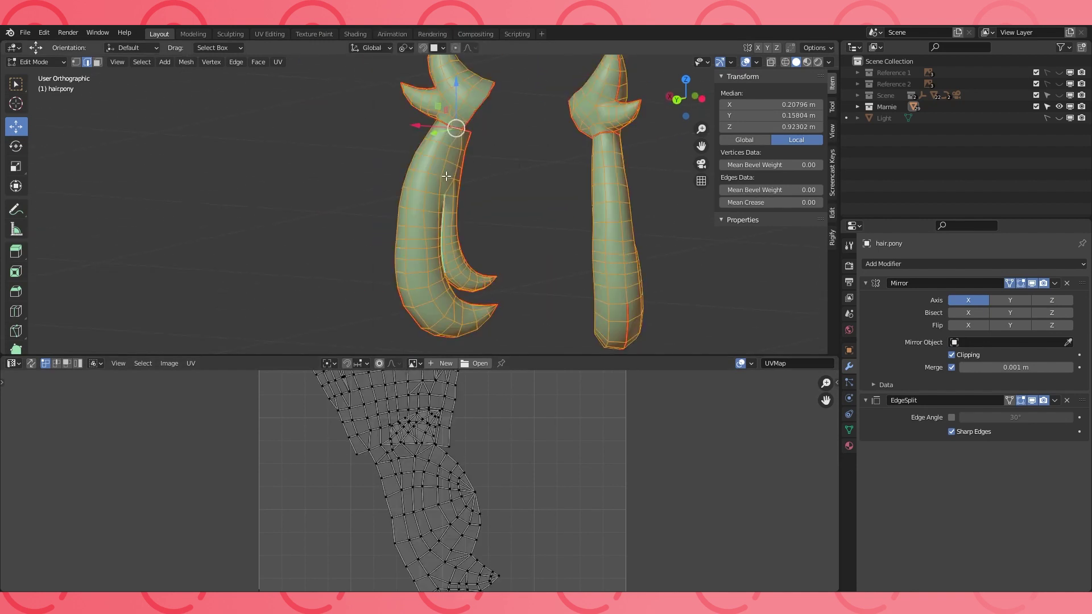
pyautogui.press('u')
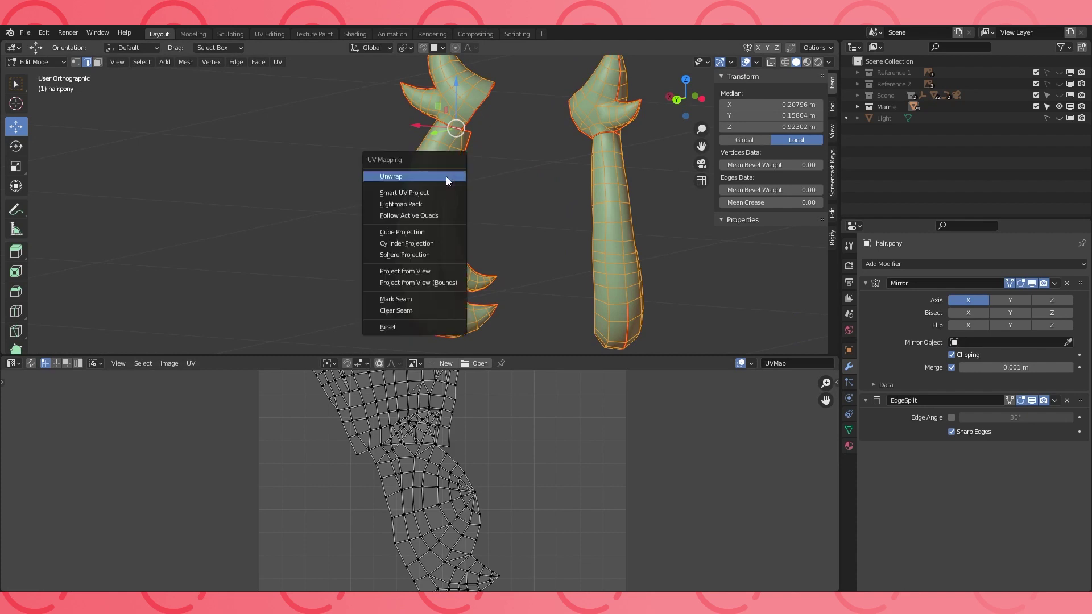
pyautogui.click(446, 176)
pyautogui.moveTo(568, 196)
pyautogui.mouseDown(button='middle')
pyautogui.moveTo(590, 195)
pyautogui.moveTo(554, 196)
pyautogui.mouseUp(button='middle')
# Leave editing of the isolated pigtails, show the whole character again and disable the Light object in viewports
pyautogui.press('Tab')
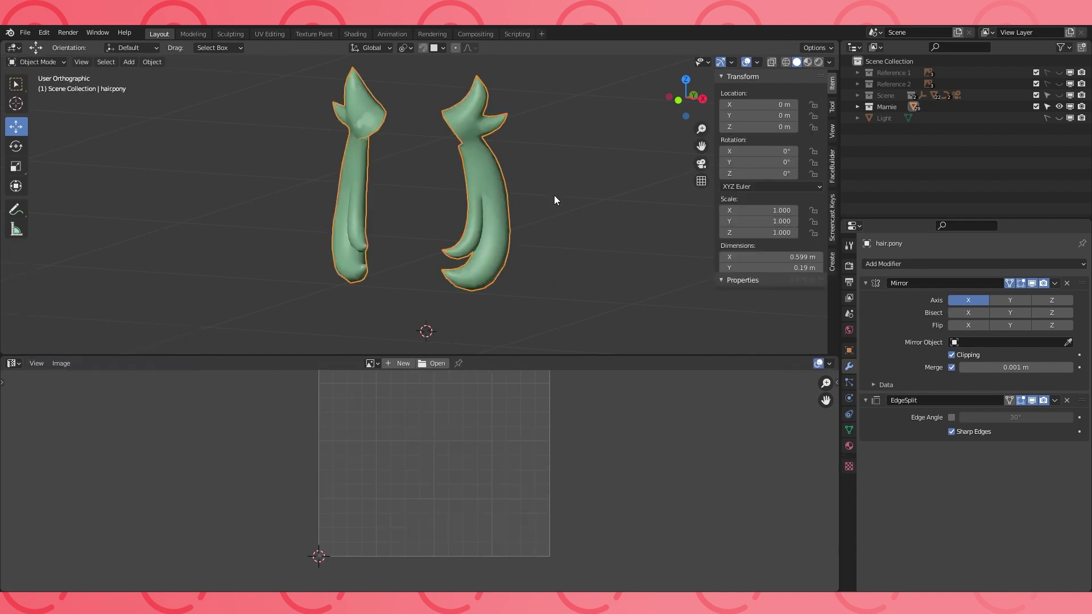
pyautogui.press('KP_Divide')
pyautogui.click(1071, 118)
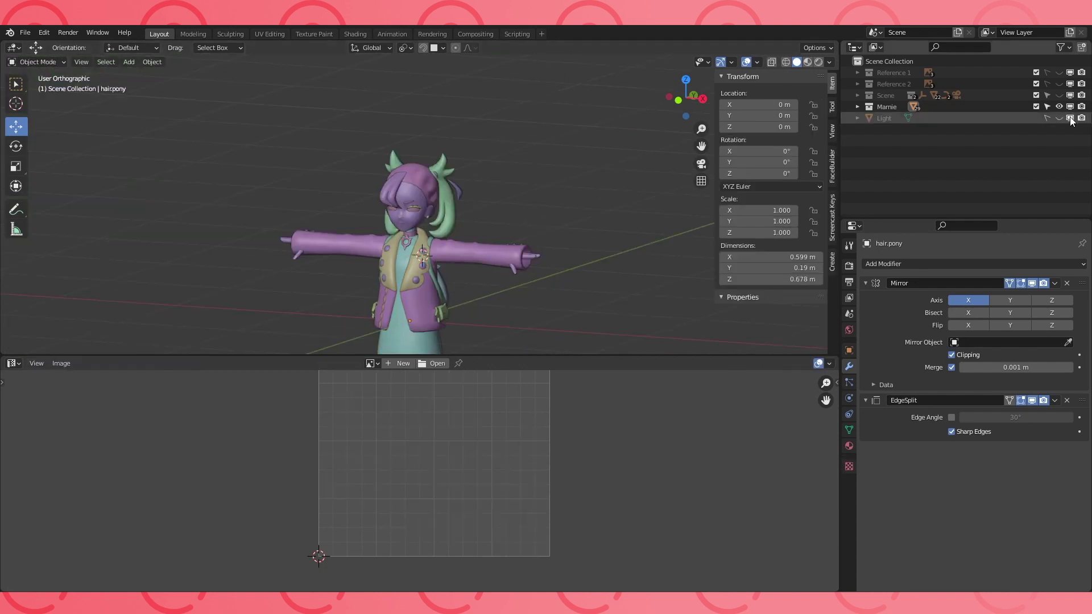
# Isolate the bangs mesh and open it for editing
pyautogui.scroll(3, 485, 216)
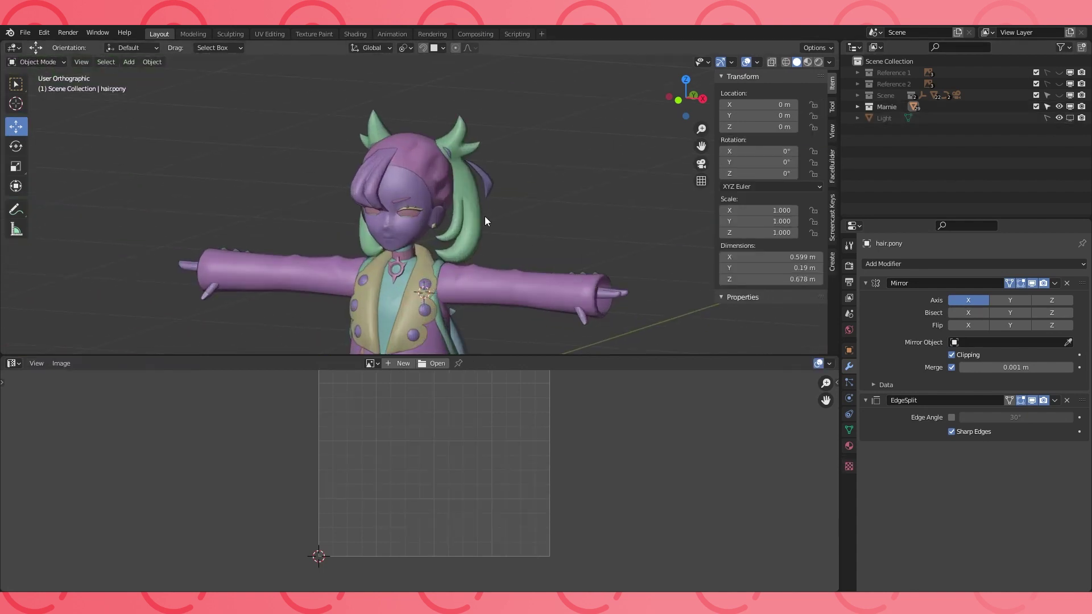
pyautogui.scroll(-2, 484, 221)
pyautogui.moveTo(485, 221); pyautogui.dragTo(507, 161, button='middle')
pyautogui.click(397, 176)
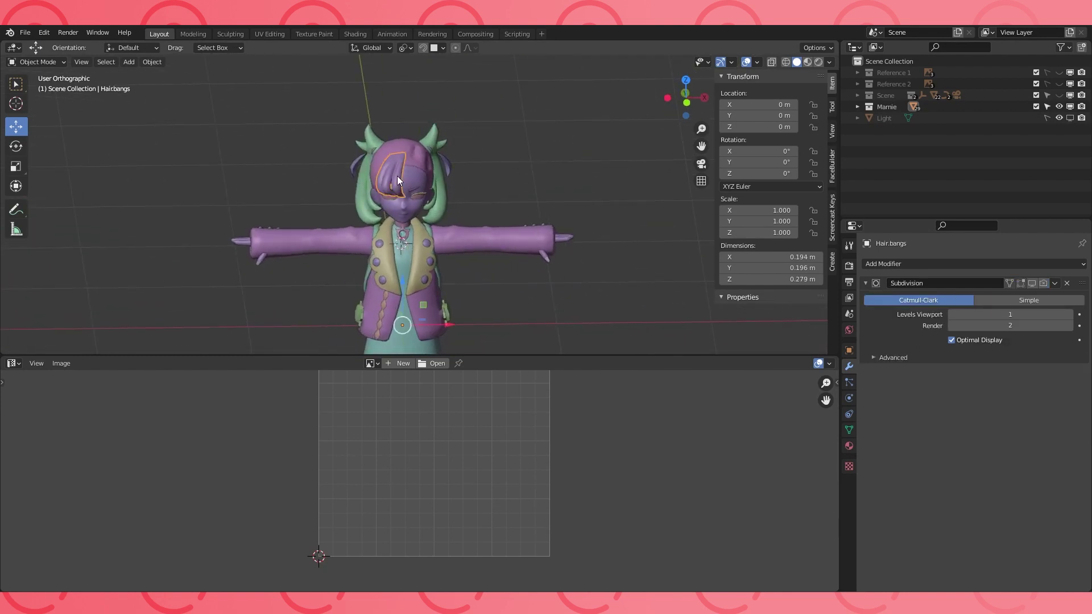
pyautogui.press('KP_Divide')
pyautogui.click(397, 176)
pyautogui.press('Tab')
# Mark the bangs' border edge loop as a seam
pyautogui.scroll(4, 397, 176)
pyautogui.moveTo(397, 176); pyautogui.dragTo(404, 129, button='middle')
pyautogui.scroll(2, 445, 147)
pyautogui.keyDown('alt'); pyautogui.click(485, 220); pyautogui.keyUp('alt')
pyautogui.hotkey('ctrl', 'e')
pyautogui.click(471, 239)
# Mark the edge paths along the underside of the bangs down to the first strand's tip as seams
pyautogui.keyDown('shift'); pyautogui.moveTo(486, 243); pyautogui.dragTo(449, 205, button='middle'); pyautogui.keyUp('shift')
pyautogui.click(471, 173)
pyautogui.keyDown('ctrl'); pyautogui.click(452, 308); pyautogui.keyUp('ctrl')
pyautogui.moveTo(452, 308); pyautogui.dragTo(503, 200, button='middle')
pyautogui.hotkey('ctrl', 'e')
pyautogui.click(427, 276)
pyautogui.moveTo(503, 292); pyautogui.dragTo(512, 226, button='middle')
pyautogui.keyDown('ctrl'); pyautogui.click(515, 270); pyautogui.keyUp('ctrl')
pyautogui.hotkey('ctrl', 'e')
pyautogui.click(509, 254)
# Mark the edge path from the gap beside the first bangs strand around its tip as a seam
pyautogui.scroll(3, 512, 228)
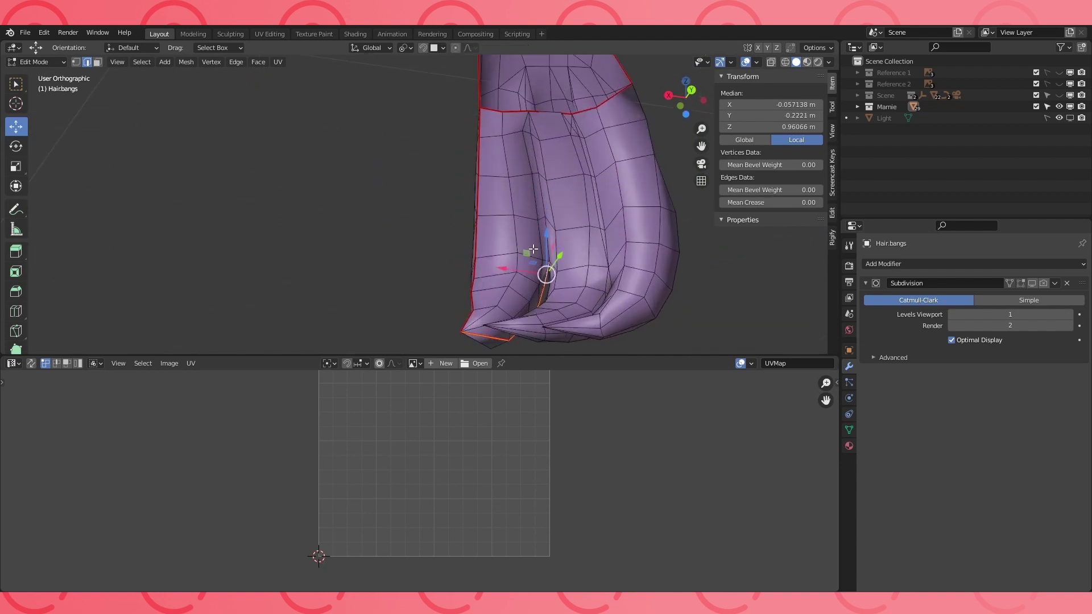
pyautogui.moveTo(579, 303)
pyautogui.mouseDown(button='middle')
pyautogui.moveTo(581, 289)
pyautogui.moveTo(596, 301)
pyautogui.mouseUp(button='middle')
pyautogui.keyDown('ctrl'); pyautogui.click(525, 342); pyautogui.keyUp('ctrl')
pyautogui.moveTo(525, 338); pyautogui.dragTo(549, 257, button='middle')
pyautogui.hotkey('ctrl', 'e')
pyautogui.click(538, 251)
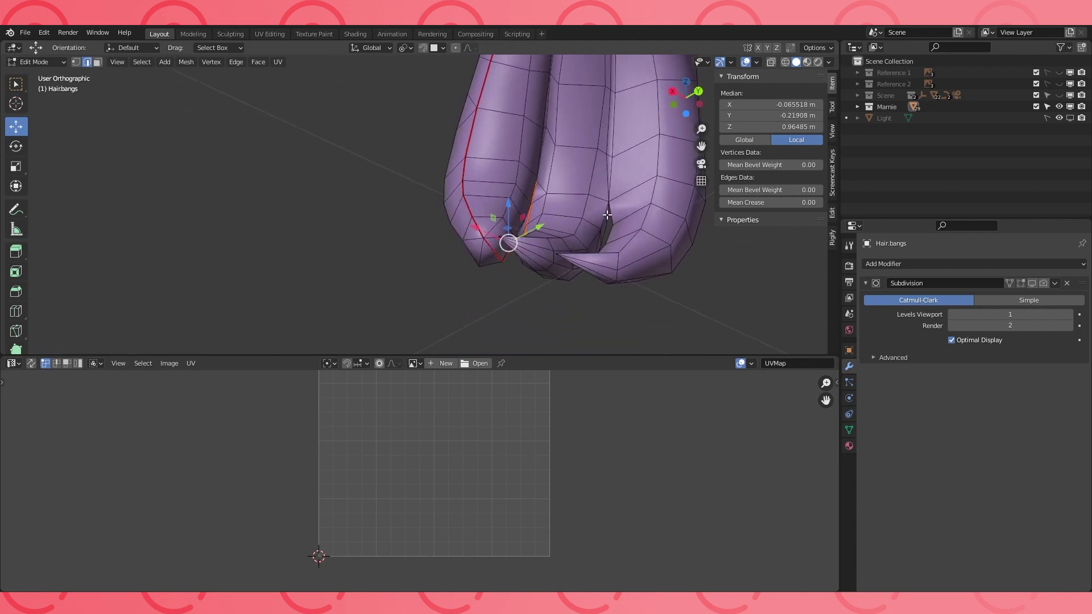
# Mark the edges in the gap between the second and last bangs strands down to the tips as a seam
pyautogui.click(606, 215)
pyautogui.moveTo(604, 219); pyautogui.dragTo(593, 234, button='middle')
pyautogui.keyDown('ctrl'); pyautogui.click(538, 265); pyautogui.keyUp('ctrl')
pyautogui.moveTo(541, 263)
pyautogui.mouseDown(button='middle')
pyautogui.moveTo(593, 246)
pyautogui.moveTo(556, 252)
pyautogui.mouseUp(button='middle')
pyautogui.keyDown('alt'); pyautogui.click(571, 240); pyautogui.keyUp('alt')
pyautogui.hotkey('ctrl', 'e')
pyautogui.click(577, 248)
# Mark the last bangs strand's edge loop as a seam and unwrap the whole bangs mesh
pyautogui.keyDown('alt'); pyautogui.click(626, 267); pyautogui.keyUp('alt')
pyautogui.moveTo(626, 267)
pyautogui.mouseDown(button='middle')
pyautogui.moveTo(541, 248)
pyautogui.moveTo(660, 251)
pyautogui.moveTo(629, 249)
pyautogui.mouseUp(button='middle')
pyautogui.hotkey('ctrl', 'e')
pyautogui.click(580, 249)
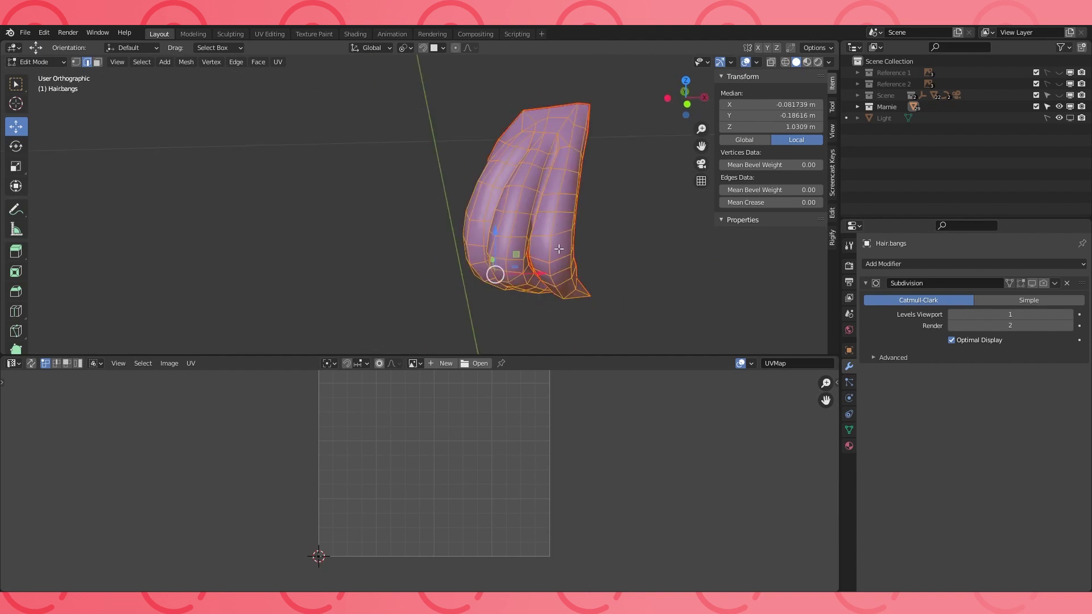
pyautogui.press('u')
pyautogui.click(549, 250)
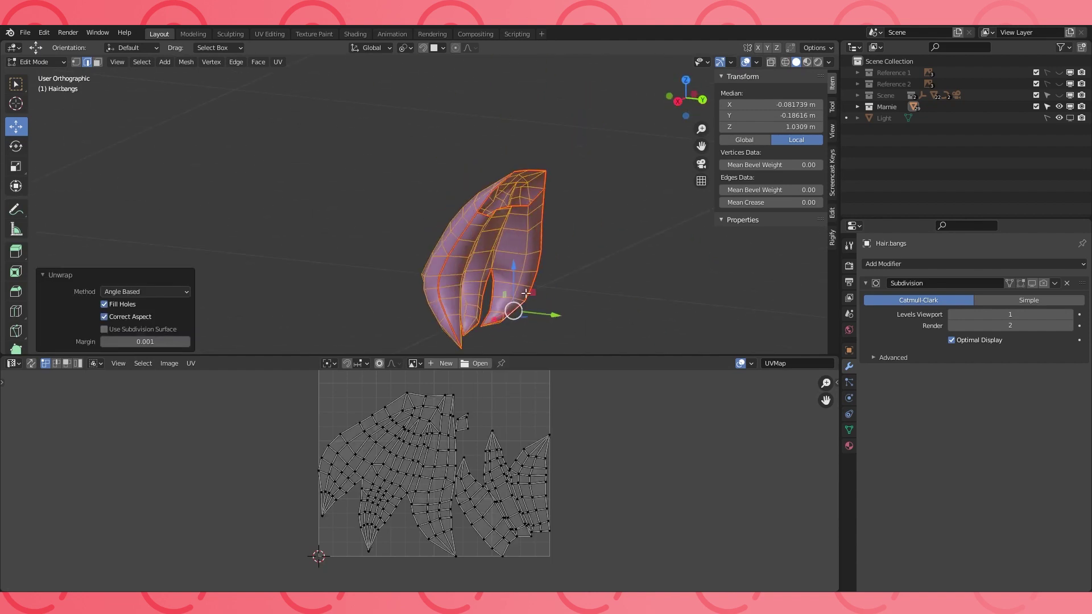
# Locate the faces of the small stray UV island inside the bangs' upper end and delete them
pyautogui.click(468, 420)
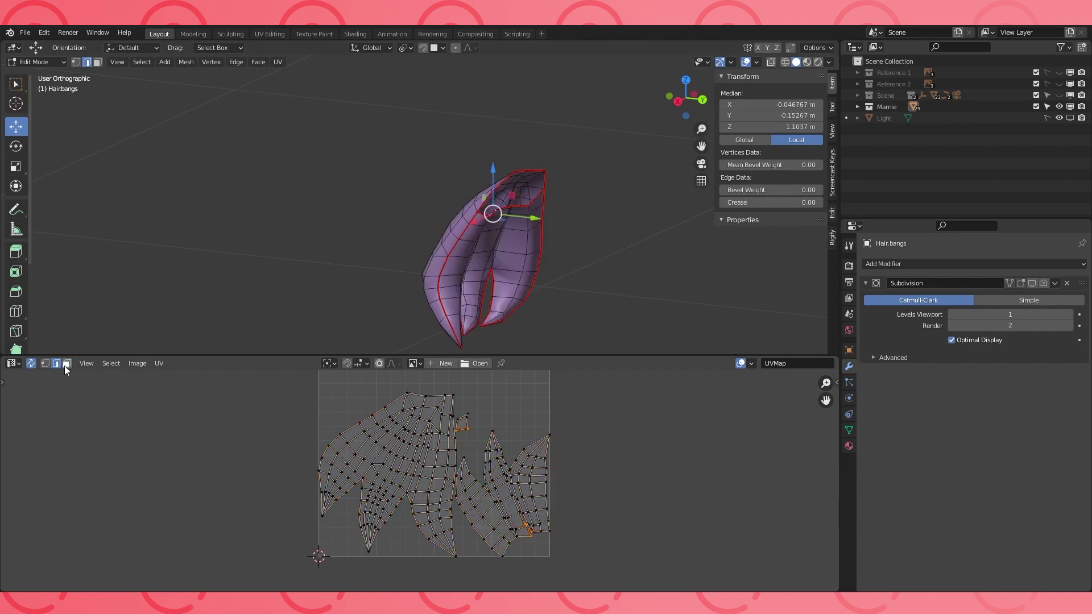
pyautogui.scroll(3, 546, 208)
pyautogui.moveTo(541, 196)
pyautogui.mouseDown(button='middle')
pyautogui.moveTo(463, 189)
pyautogui.moveTo(452, 259)
pyautogui.moveTo(526, 217)
pyautogui.moveTo(461, 265)
pyautogui.moveTo(555, 244)
pyautogui.moveTo(535, 314)
pyautogui.moveTo(494, 193)
pyautogui.mouseUp(button='middle')
pyautogui.click(785, 63)
pyautogui.moveTo(560, 170)
pyautogui.mouseDown(button='middle')
pyautogui.moveTo(493, 185)
pyautogui.moveTo(558, 174)
pyautogui.mouseUp(button='middle')
pyautogui.click(796, 62)
pyautogui.press('x')
pyautogui.click(451, 161)
pyautogui.moveTo(451, 161); pyautogui.dragTo(460, 226, button='middle')
pyautogui.click(465, 204)
pyautogui.press('x')
pyautogui.click(465, 205)
# Leave editing of the isolated bangs, show the whole character again and reselect the bangs
pyautogui.scroll(-5, 461, 227)
pyautogui.press('Tab')
pyautogui.hotkey('alt', 'h')
pyautogui.scroll(4, 504, 151)
pyautogui.moveTo(505, 151); pyautogui.dragTo(547, 149, button='middle')
pyautogui.click(433, 141)
# Reposition the vertex on the bangs' upper side edge so it fits against the main hair
pyautogui.press('Tab')
pyautogui.scroll(4, 470, 205)
pyautogui.press('1')
pyautogui.click(543, 164)
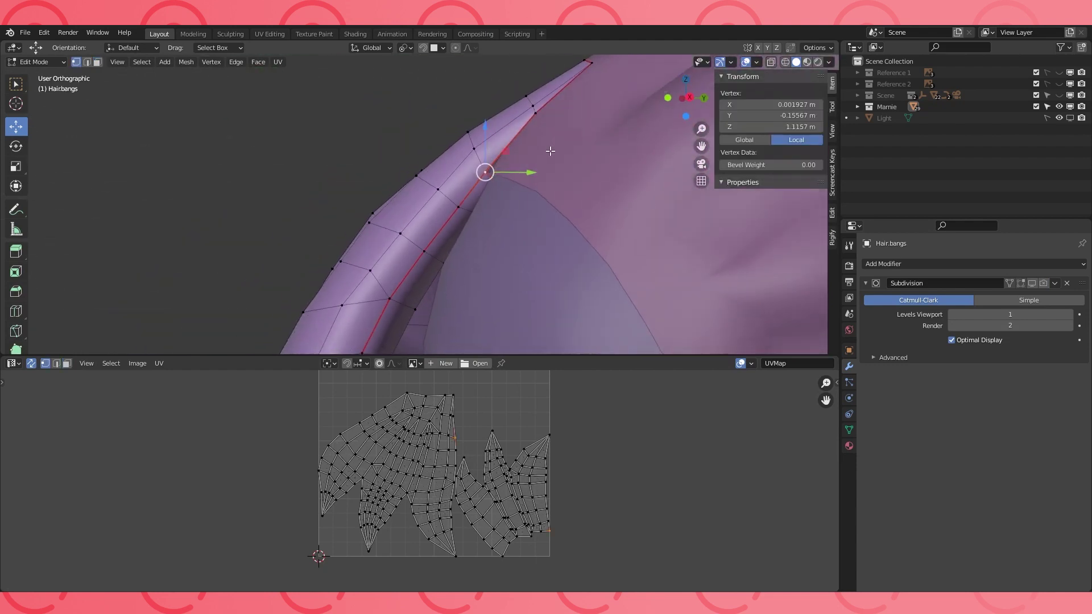
pyautogui.click(554, 166)
pyautogui.click(536, 113)
pyautogui.press('g')
pyautogui.click(541, 117)
# Leave editing and check how the bangs meet the main hair in wireframe and solid shading
pyautogui.moveTo(541, 117); pyautogui.dragTo(455, 151, button='middle')
pyautogui.press('Tab')
pyautogui.scroll(-5, 554, 187)
pyautogui.scroll(2, 510, 186)
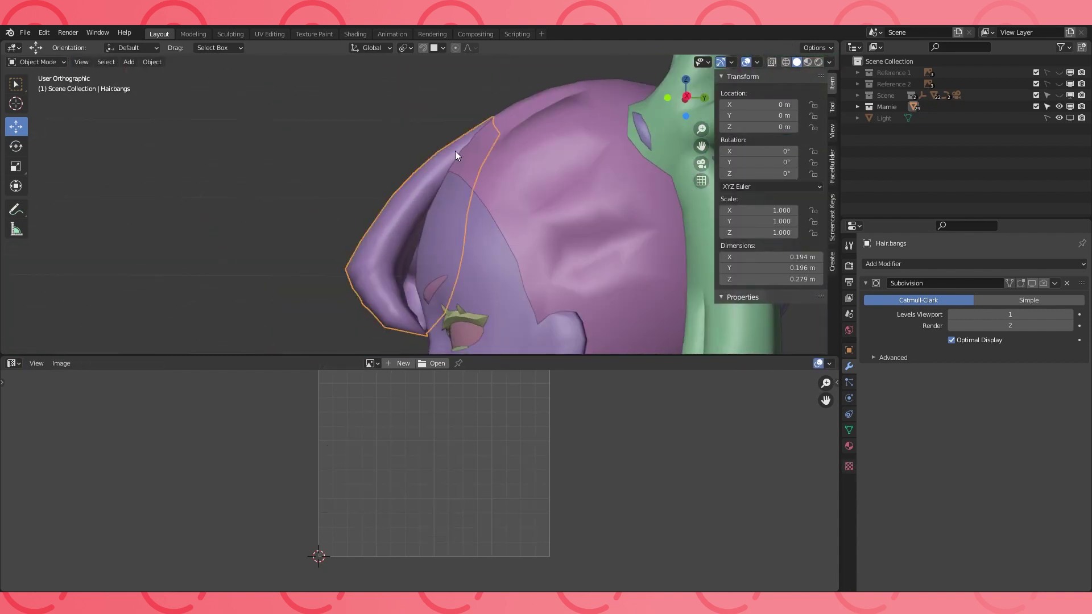
pyautogui.click(786, 62)
pyautogui.moveTo(530, 145)
pyautogui.mouseDown(button='middle')
pyautogui.moveTo(495, 155)
pyautogui.moveTo(472, 115)
pyautogui.moveTo(511, 141)
pyautogui.mouseUp(button='middle')
pyautogui.scroll(-4, 510, 146)
pyautogui.click(797, 61)
pyautogui.moveTo(376, 169)
pyautogui.mouseDown(button='middle')
pyautogui.moveTo(536, 179)
pyautogui.moveTo(578, 195)
pyautogui.moveTo(507, 194)
pyautogui.mouseUp(button='middle')
pyautogui.scroll(-4, 589, 182)
# Select the main hair, pigtails and bangs together and unwrap them into one shared UV layout
pyautogui.click(502, 190)
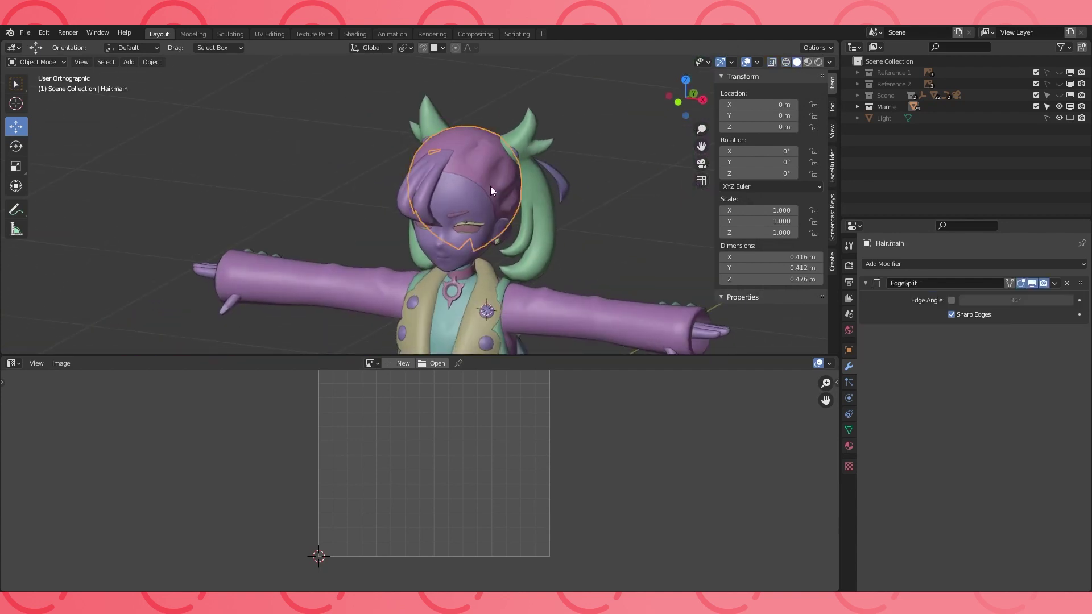
pyautogui.click(539, 183)
pyautogui.keyDown('shift'); pyautogui.click(428, 193); pyautogui.keyUp('shift')
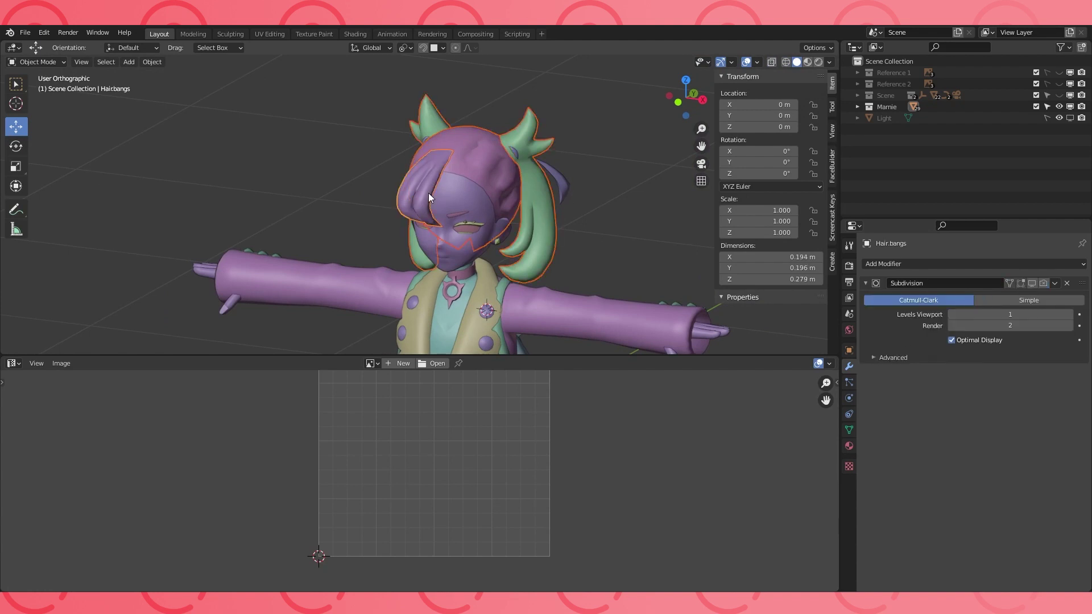
pyautogui.press('Tab')
pyautogui.moveTo(568, 164); pyautogui.dragTo(508, 157, button='middle')
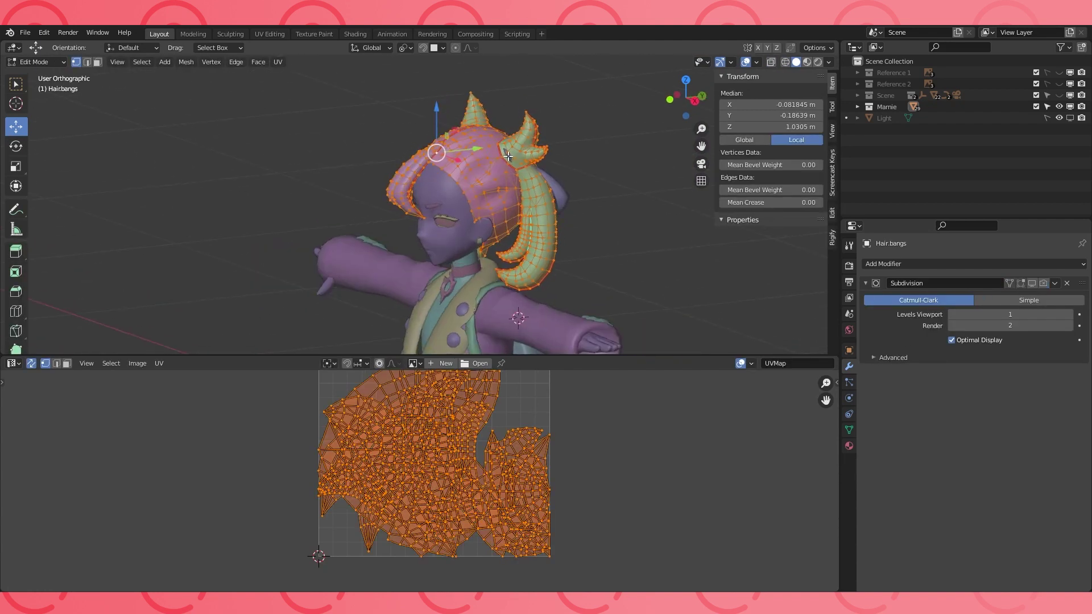
pyautogui.press('u')
pyautogui.click(486, 183)
pyautogui.scroll(-2, 484, 438)
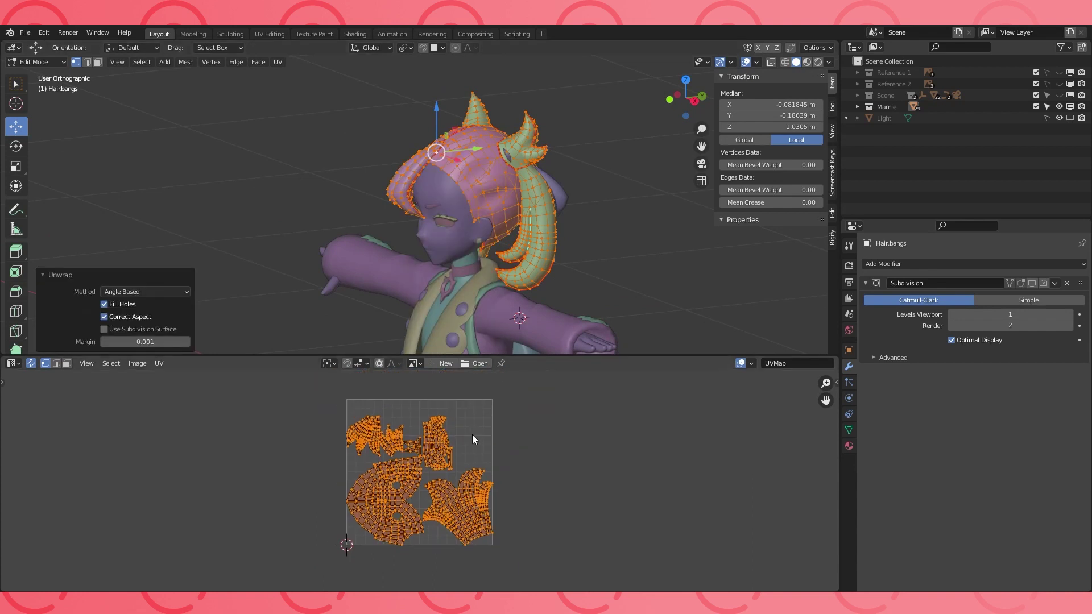
# Leave editing of the hair meshes, isolate the ribbons and open them for editing
pyautogui.moveTo(506, 243); pyautogui.dragTo(567, 248, button='middle')
pyautogui.scroll(3, 478, 434)
pyautogui.scroll(-2, 481, 417)
pyautogui.moveTo(619, 208); pyautogui.dragTo(483, 198, button='middle')
pyautogui.press('Tab')
pyautogui.click(536, 199)
pyautogui.press('Tab')
pyautogui.moveTo(483, 197); pyautogui.dragTo(568, 198, button='middle')
pyautogui.press('Tab')
pyautogui.moveTo(489, 178); pyautogui.dragTo(552, 183, button='middle')
pyautogui.press('KP_Divide')
pyautogui.press('Tab')
# Mark the outline edges of the two long ribbon tails as seams and clear their sharp marks
pyautogui.scroll(3, 552, 183)
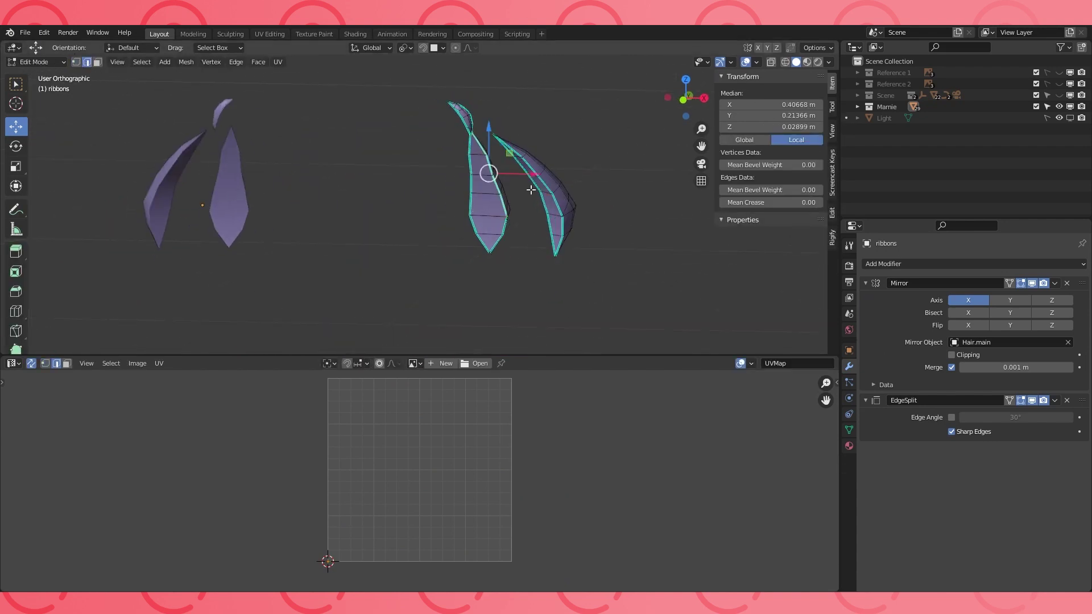
pyautogui.moveTo(426, 148); pyautogui.dragTo(414, 145, button='middle')
pyautogui.scroll(2, 419, 149)
pyautogui.keyDown('alt'); pyautogui.click(533, 241); pyautogui.keyUp('alt')
pyautogui.moveTo(510, 227); pyautogui.dragTo(505, 189, button='middle')
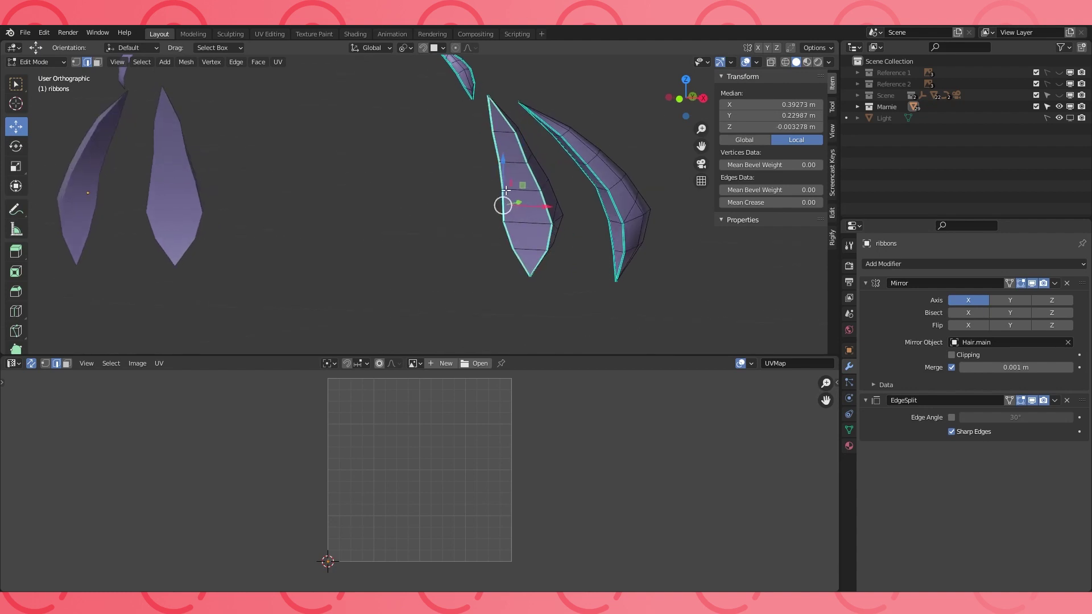
pyautogui.hotkey('ctrl', 'e')
pyautogui.click(489, 239)
pyautogui.moveTo(490, 238)
pyautogui.mouseDown(button='middle')
pyautogui.moveTo(595, 250)
pyautogui.moveTo(501, 242)
pyautogui.moveTo(535, 160)
pyautogui.moveTo(483, 239)
pyautogui.mouseUp(button='middle')
pyautogui.hotkey('ctrl', 'e')
pyautogui.click(494, 240)
# Replace the sharp marks on the short upper ribbon's outline with a seam and clear the sharp marks on its cross edges
pyautogui.hotkey('ctrl', 'e')
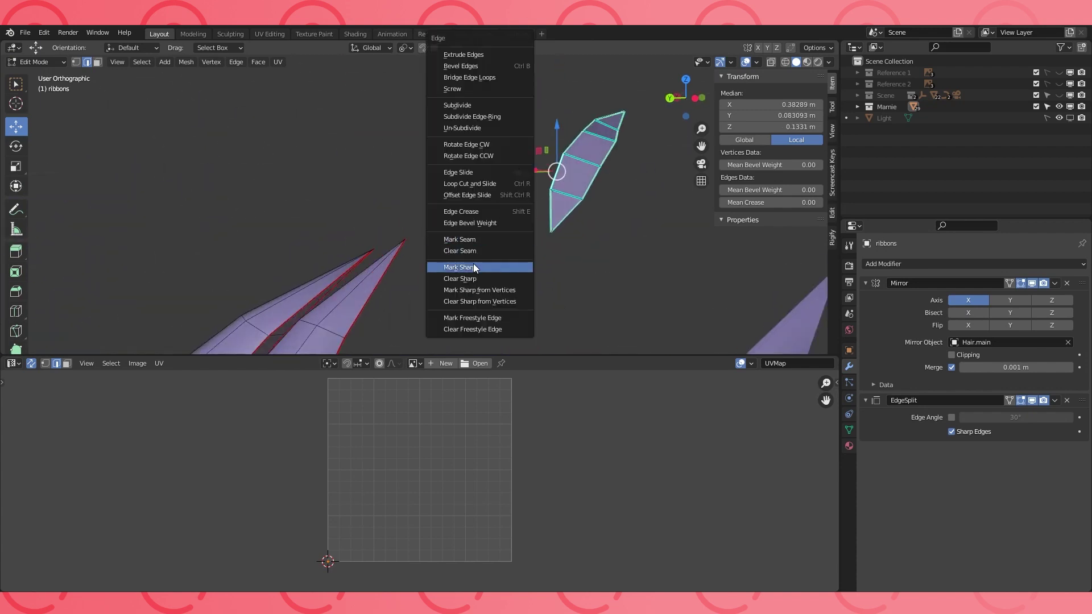
pyautogui.click(473, 267)
pyautogui.click(568, 194)
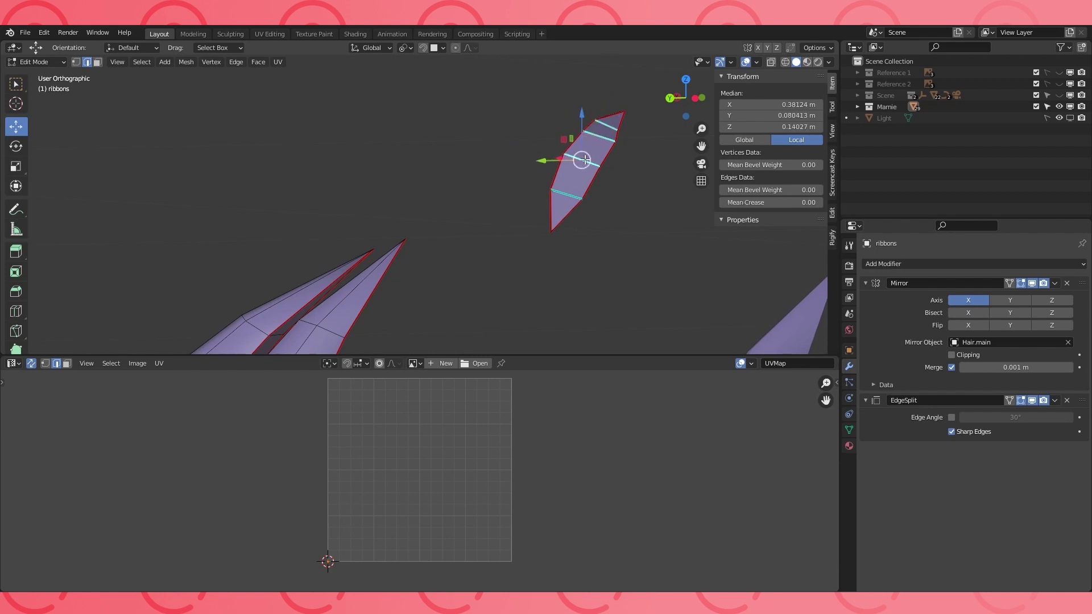
pyautogui.hotkey('ctrl', 'e')
pyautogui.click(540, 271)
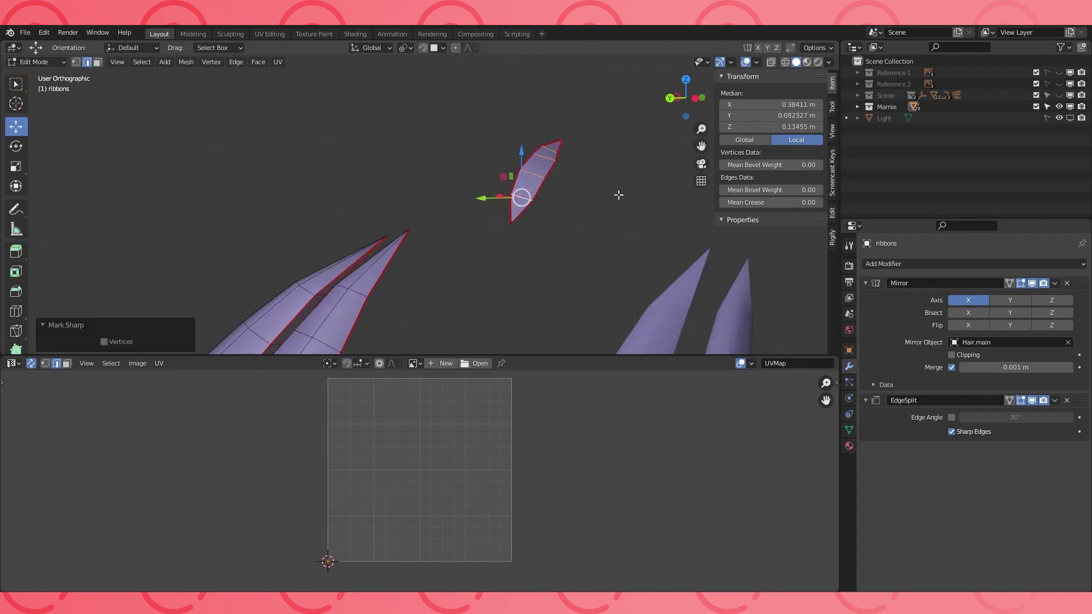
# Check the ribbon seams, leave editing and show the whole character again
pyautogui.press('Tab')
pyautogui.scroll(-3, 579, 213)
pyautogui.moveTo(579, 213); pyautogui.dragTo(432, 302, button='middle')
pyautogui.press('Tab')
pyautogui.scroll(-2, 541, 151)
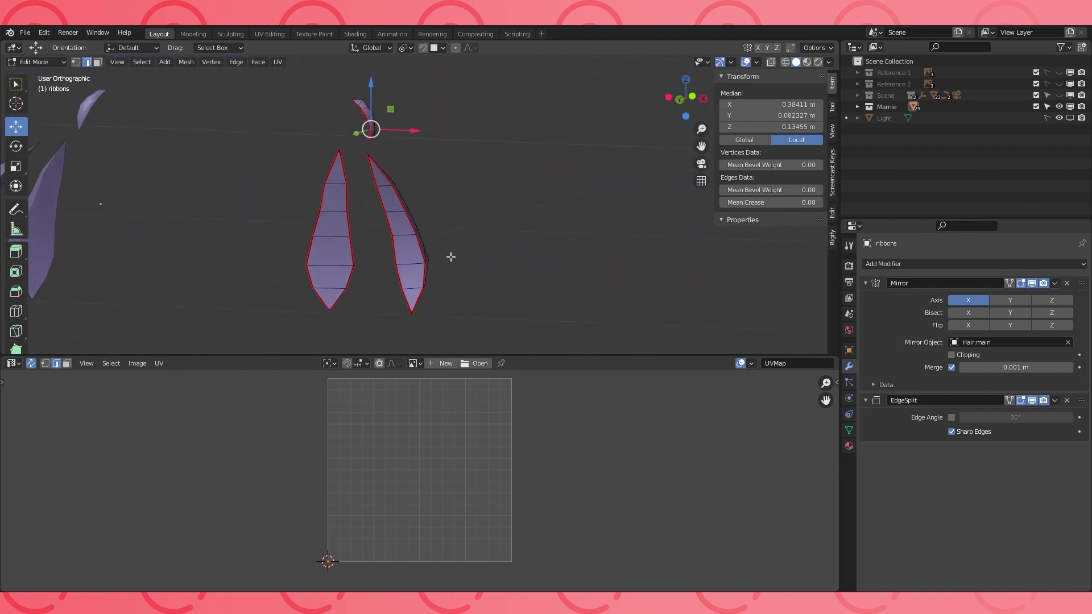
pyautogui.press('Tab')
pyautogui.moveTo(457, 234); pyautogui.dragTo(502, 186, button='middle')
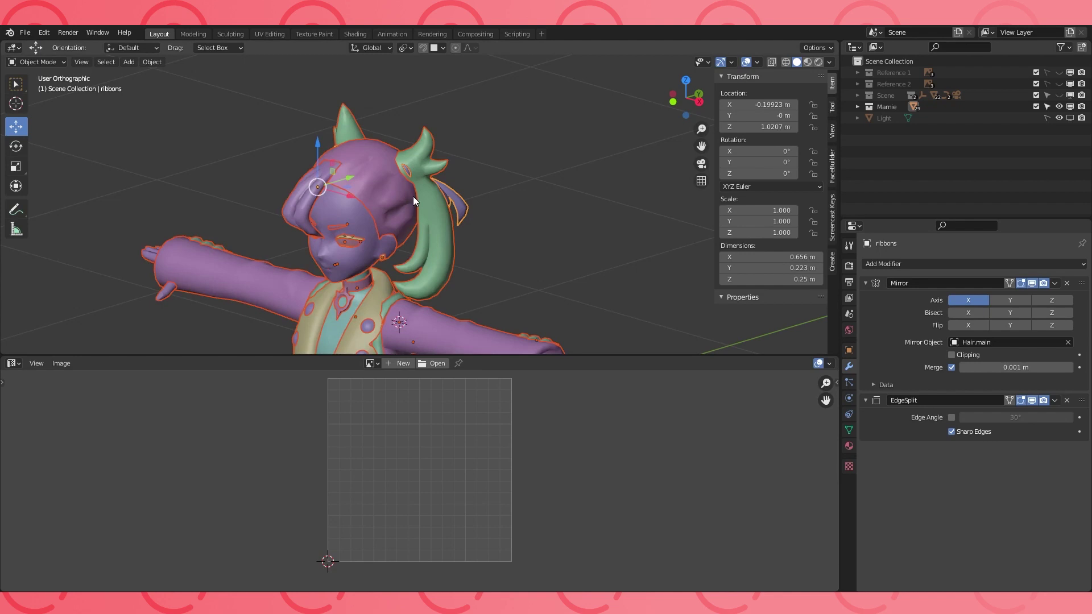
pyautogui.moveTo(413, 196); pyautogui.dragTo(503, 180, button='middle')
# Isolate the head mesh, open it for editing and shade all its faces smooth
pyautogui.press('h')
pyautogui.click(401, 152)
pyautogui.scroll(2, 472, 142)
pyautogui.scroll(4, 453, 161)
pyautogui.press('Tab')
pyautogui.press('a')
pyautogui.click(260, 61)
pyautogui.click(291, 271)
pyautogui.press('Tab')
pyautogui.press('Tab')
# Mark the edge path where the front of the ear joins the face as a seam
pyautogui.click(485, 199)
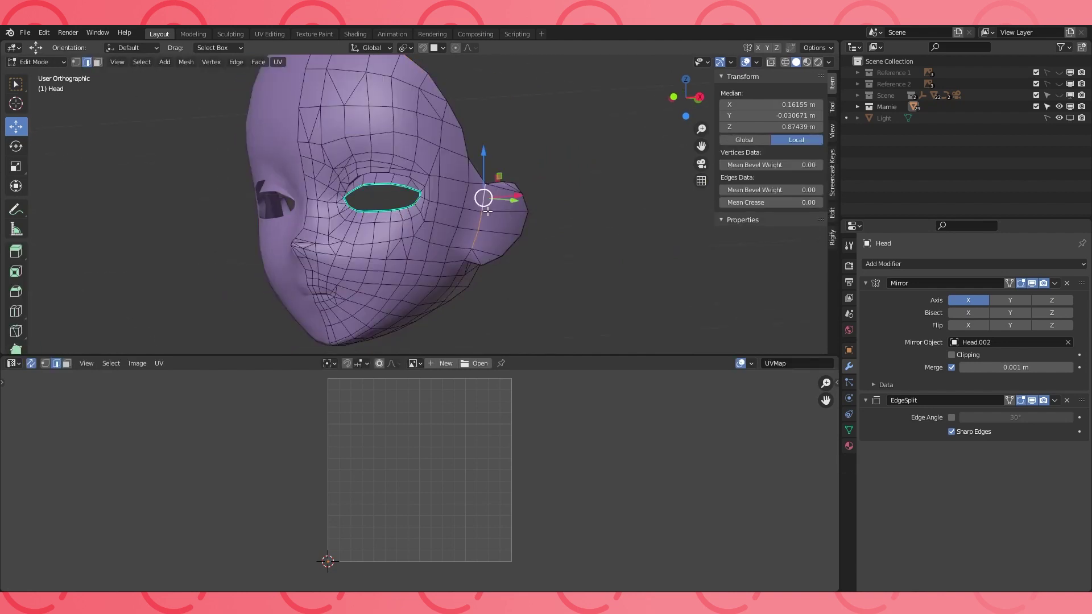
pyautogui.keyDown('ctrl'); pyautogui.click(471, 252); pyautogui.keyUp('ctrl')
pyautogui.moveTo(471, 253); pyautogui.dragTo(466, 225, button='middle')
pyautogui.hotkey('ctrl', 'e')
pyautogui.click(490, 266)
pyautogui.moveTo(511, 168); pyautogui.dragTo(475, 182, button='middle')
pyautogui.press('Tab')
pyautogui.press('Tab')
pyautogui.press('Tab')
pyautogui.press('Tab')
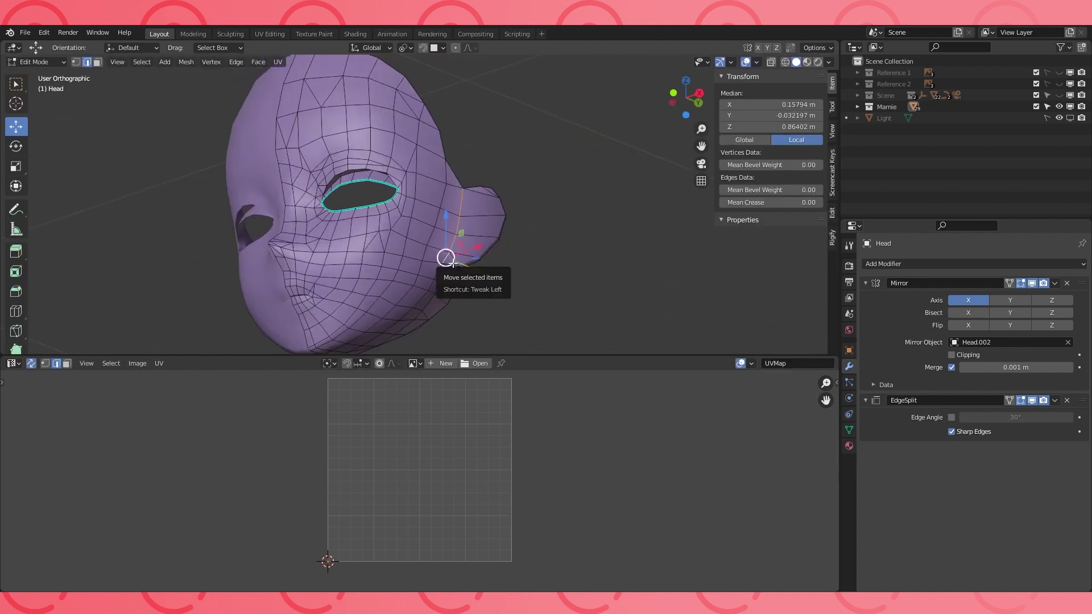
pyautogui.hotkey('ctrl', 'e')
pyautogui.click(455, 244)
# Mark the edges around the ear's outer rim as a seam
pyautogui.moveTo(496, 193); pyautogui.dragTo(488, 249, button='middle')
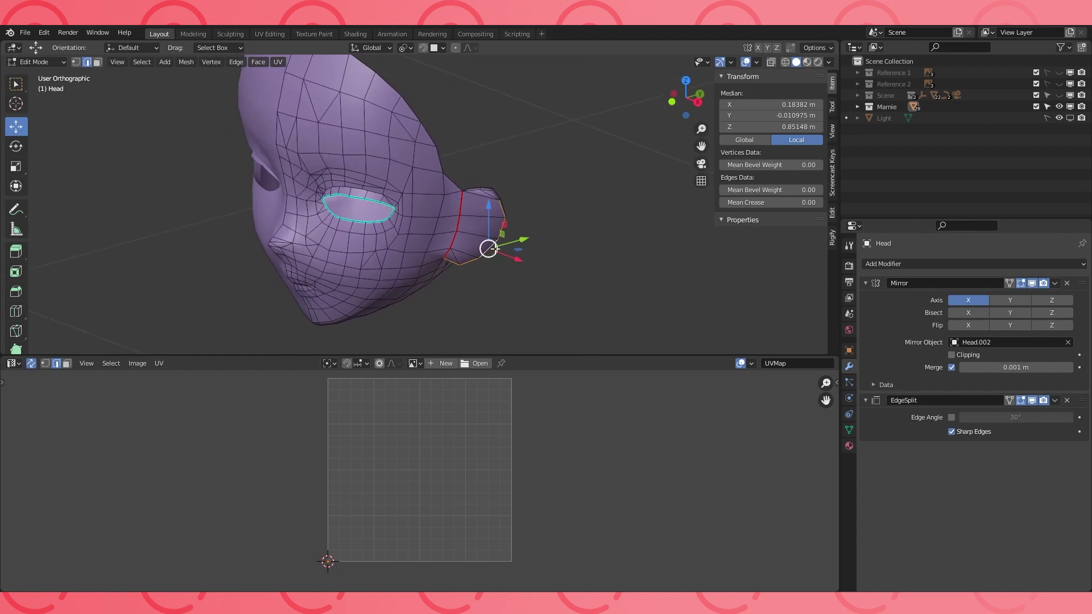
pyautogui.scroll(2, 490, 246)
pyautogui.keyDown('shift'); pyautogui.click(529, 191); pyautogui.keyUp('shift')
pyautogui.hotkey('ctrl', 'e')
pyautogui.click(490, 239)
pyautogui.moveTo(542, 244); pyautogui.dragTo(562, 188, button='middle')
pyautogui.hotkey('ctrl', 'e')
pyautogui.click(526, 258)
# Mark the edge path from the base of the ear along the jaw to under the chin as a seam
pyautogui.scroll(-2, 522, 209)
pyautogui.keyDown('ctrl'); pyautogui.click(526, 277); pyautogui.keyUp('ctrl')
pyautogui.hotkey('ctrl', 'e')
pyautogui.click(535, 280)
pyautogui.moveTo(496, 248); pyautogui.dragTo(612, 212, button='middle')
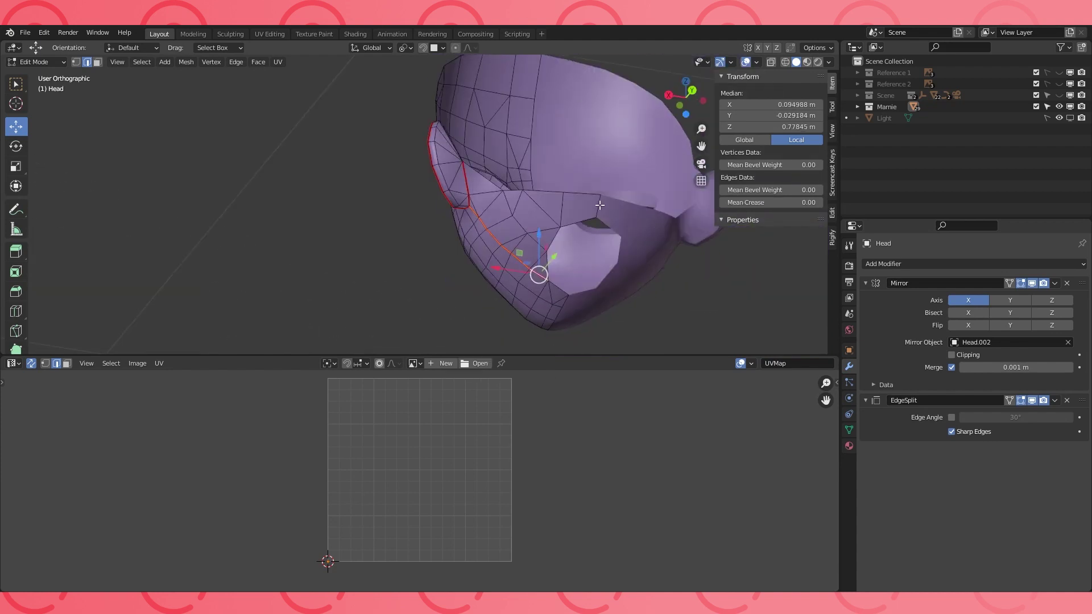
# Mark the selected jaw path and the face's centre line from the forehead down to the mouth as seams
pyautogui.hotkey('ctrl', 'e')
pyautogui.click(586, 239)
pyautogui.moveTo(524, 208); pyautogui.dragTo(621, 241, button='middle')
pyautogui.keyDown('shift'); pyautogui.moveTo(621, 241); pyautogui.dragTo(549, 179, button='middle'); pyautogui.keyUp('shift')
pyautogui.keyDown('ctrl'); pyautogui.click(542, 148); pyautogui.keyUp('ctrl')
pyautogui.moveTo(542, 137); pyautogui.dragTo(571, 147, button='middle')
pyautogui.scroll(-5, 568, 148)
pyautogui.click(464, 116)
pyautogui.scroll(8, 500, 143)
pyautogui.moveTo(511, 182); pyautogui.dragTo(533, 158, button='middle')
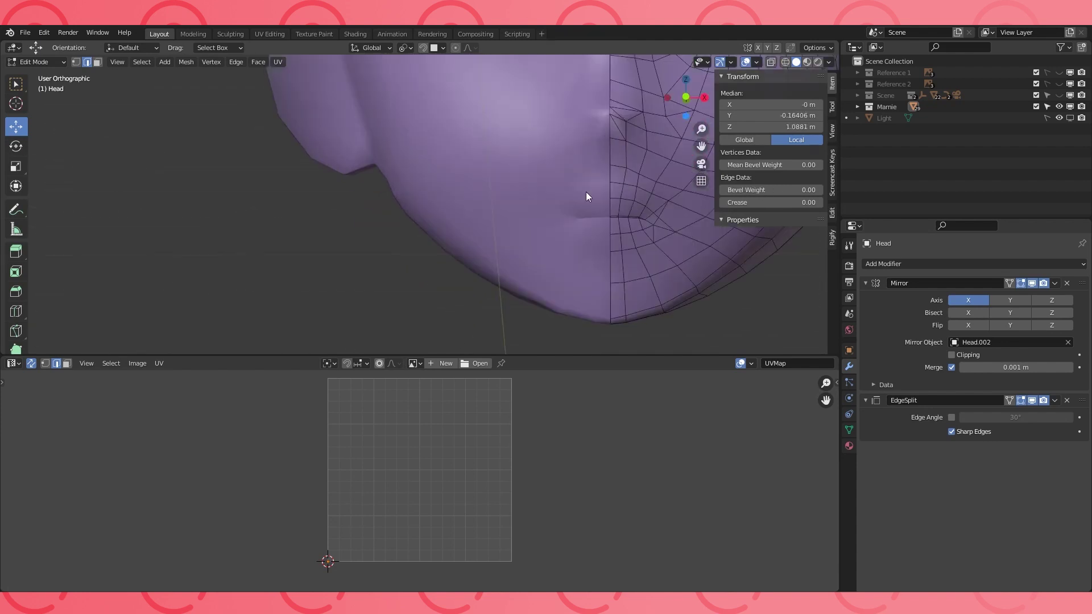
pyautogui.keyDown('ctrl'); pyautogui.click(610, 185); pyautogui.keyUp('ctrl')
pyautogui.moveTo(610, 183); pyautogui.dragTo(568, 216, button='middle')
pyautogui.scroll(6, 625, 239)
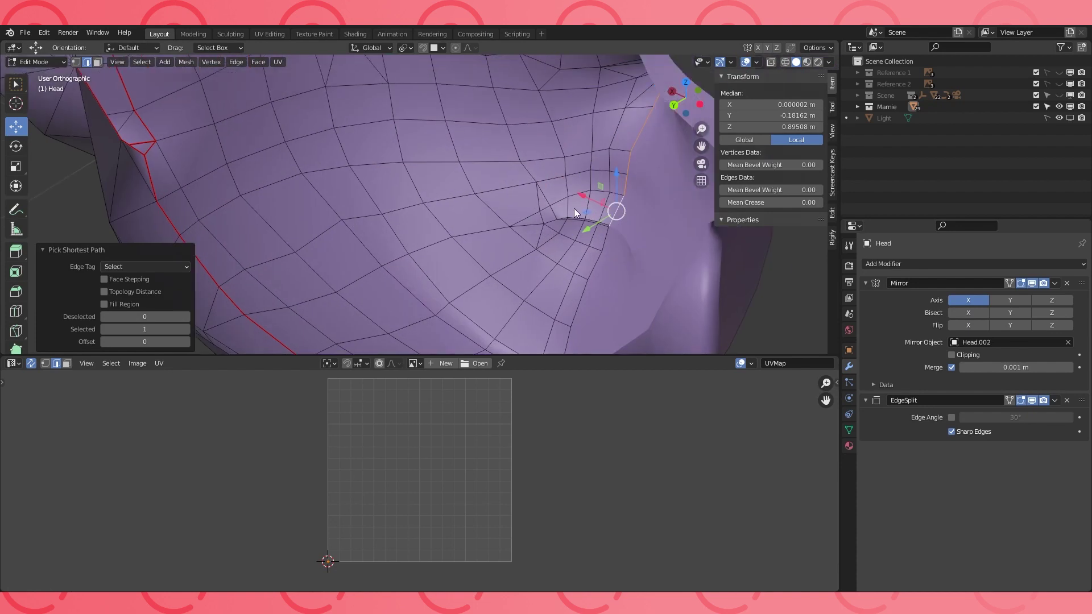
pyautogui.moveTo(634, 255); pyautogui.dragTo(420, 191, button='middle')
pyautogui.hotkey('ctrl', 'e')
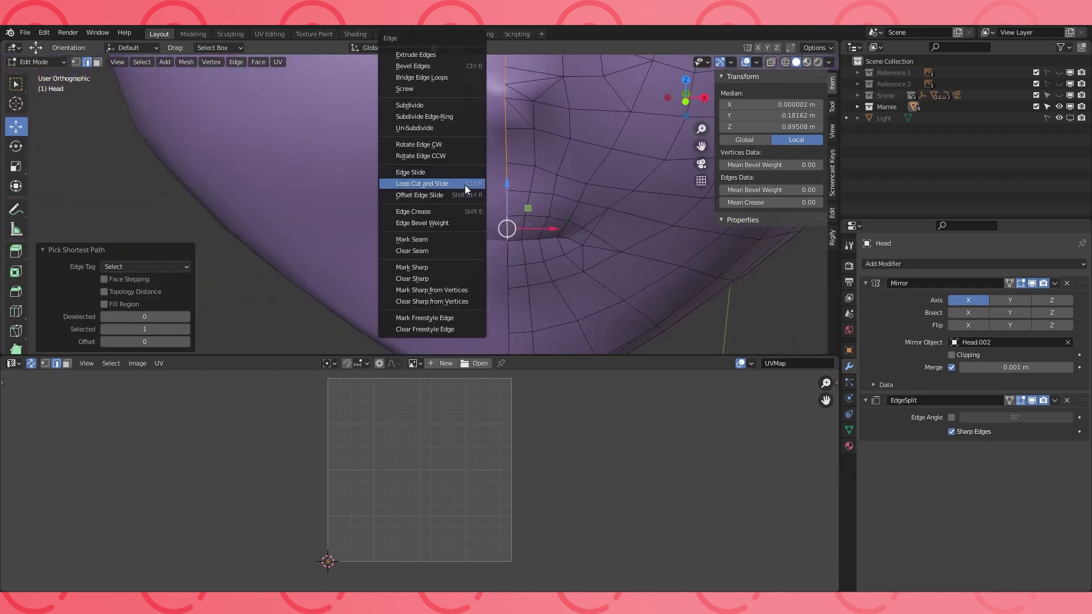
pyautogui.click(417, 267)
# Mark the head's centre line from the mouth down to the underside of the chin as a seam
pyautogui.moveTo(418, 268); pyautogui.dragTo(424, 193, button='middle')
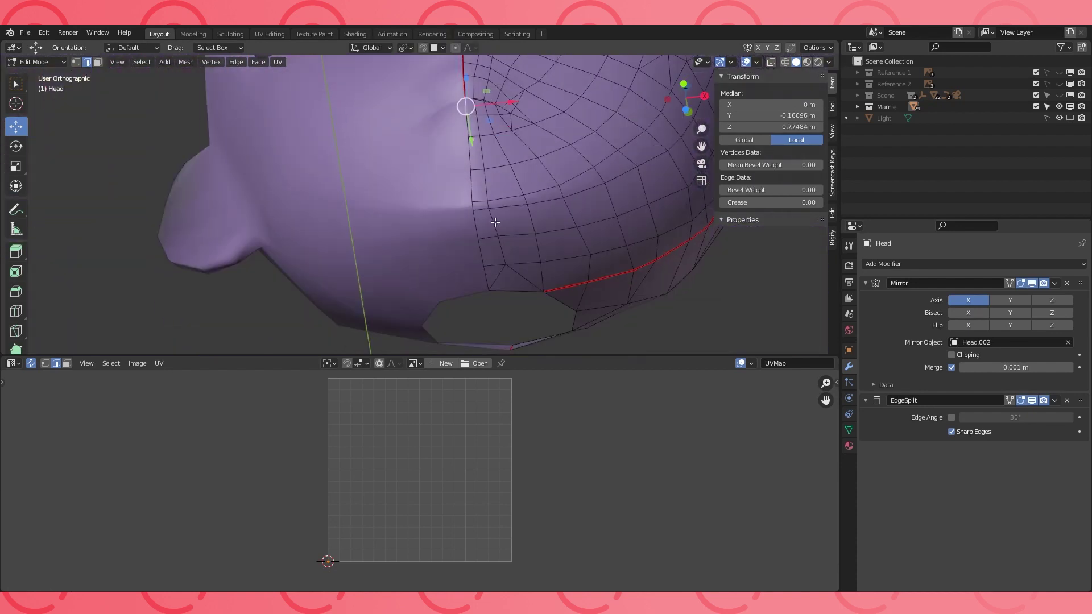
pyautogui.hotkey('ctrl', 'e')
pyautogui.click(477, 238)
# Inspect the head's seams in wireframe and solid shading, and check the smooth surface outside editing
pyautogui.moveTo(478, 231)
pyautogui.mouseDown(button='middle')
pyautogui.moveTo(558, 263)
pyautogui.moveTo(117, 429)
pyautogui.mouseUp(button='middle')
pyautogui.click(786, 62)
pyautogui.scroll(8, 495, 315)
pyautogui.moveTo(327, 221); pyautogui.dragTo(305, 215, button='middle')
pyautogui.scroll(-8, 304, 214)
pyautogui.click(796, 62)
pyautogui.moveTo(472, 171); pyautogui.dragTo(242, 141, button='middle')
pyautogui.scroll(-7, 331, 102)
pyautogui.moveTo(331, 102); pyautogui.dragTo(308, 135, button='middle')
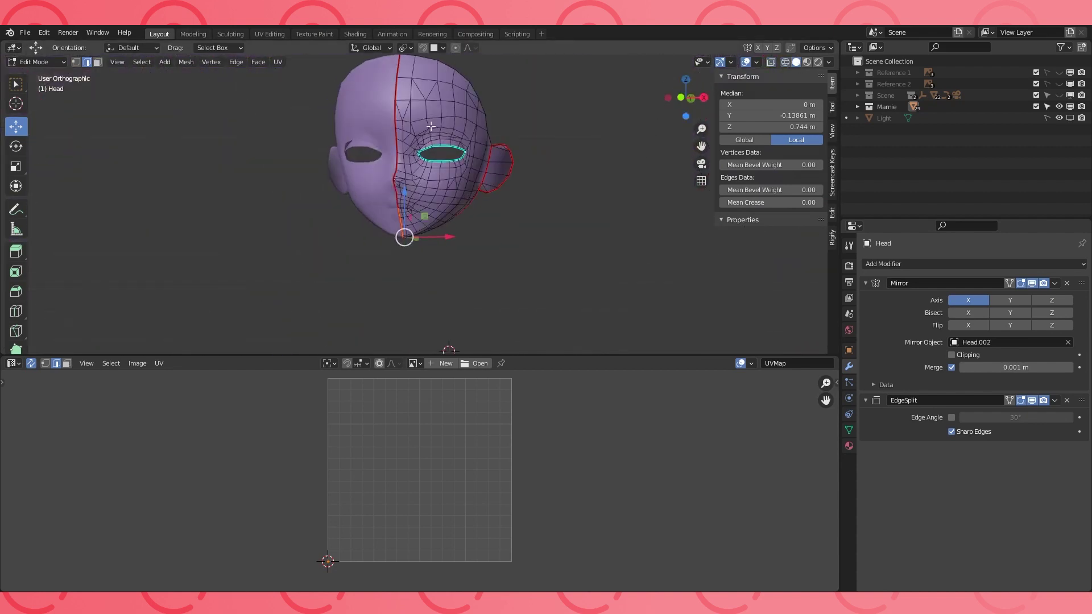
pyautogui.press('Tab')
pyautogui.moveTo(431, 126); pyautogui.dragTo(397, 132, button='middle')
pyautogui.scroll(3, 456, 148)
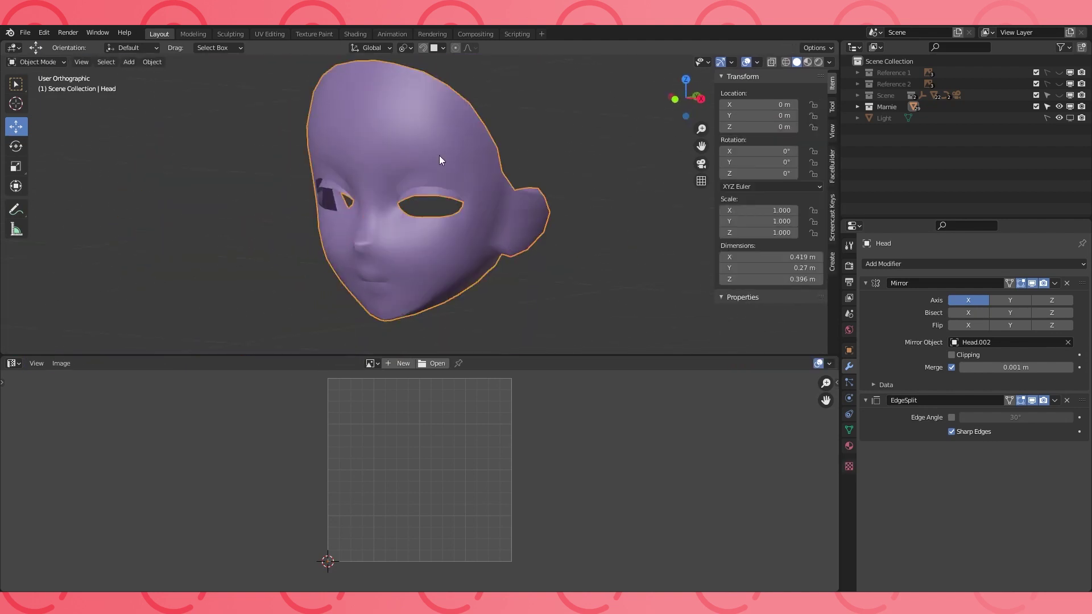
# Reveal all meshes and isolate the eyebrow, eyelash and lower eyelash by hiding everything else
pyautogui.hotkey('alt', 'h')
pyautogui.scroll(-2, 439, 138)
pyautogui.keyDown('shift'); pyautogui.moveTo(439, 138); pyautogui.dragTo(367, 214, button='middle'); pyautogui.keyUp('shift')
pyautogui.click(374, 169)
pyautogui.keyDown('shift'); pyautogui.click(393, 193); pyautogui.keyUp('shift')
pyautogui.keyDown('shift'); pyautogui.click(395, 208); pyautogui.keyUp('shift')
pyautogui.hotkey('ctrl', 'z')
pyautogui.scroll(4, 400, 208)
pyautogui.keyDown('shift'); pyautogui.click(354, 214); pyautogui.keyUp('shift')
pyautogui.hotkey('ctrl', 'i')
pyautogui.press('h')
# Mark the eyebrow's outline edges as a seam, working in wireframe shading
pyautogui.scroll(1, 352, 215)
pyautogui.click(309, 127)
pyautogui.press('Tab')
pyautogui.moveTo(325, 121); pyautogui.dragTo(407, 165, button='middle')
pyautogui.scroll(4, 319, 169)
pyautogui.moveTo(406, 164); pyautogui.dragTo(319, 156, button='middle')
pyautogui.press('Tab')
pyautogui.press('Tab')
pyautogui.click(785, 62)
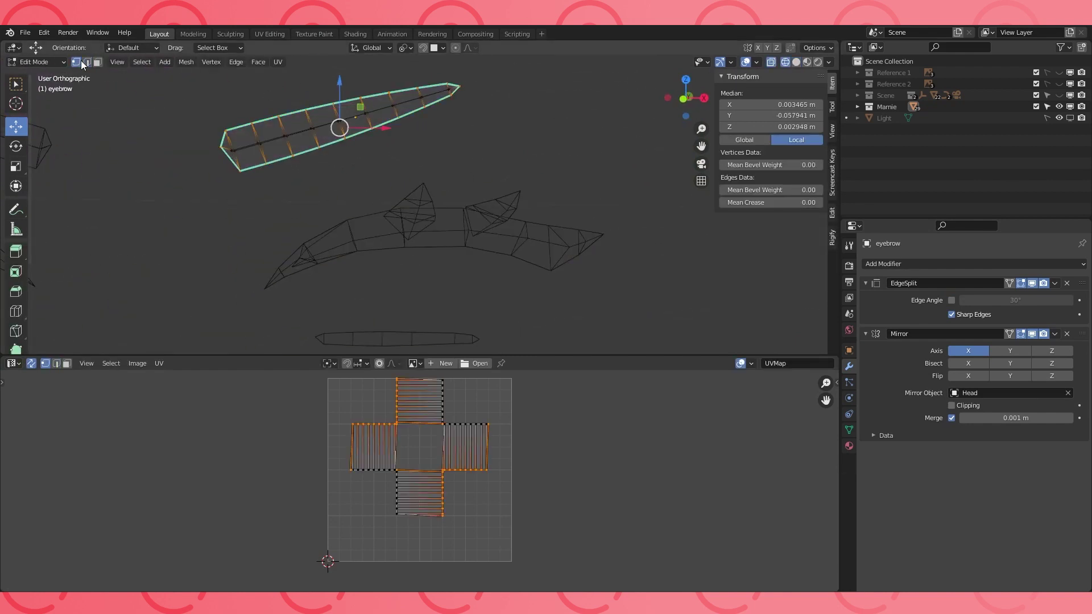
pyautogui.hotkey('ctrl', 'e')
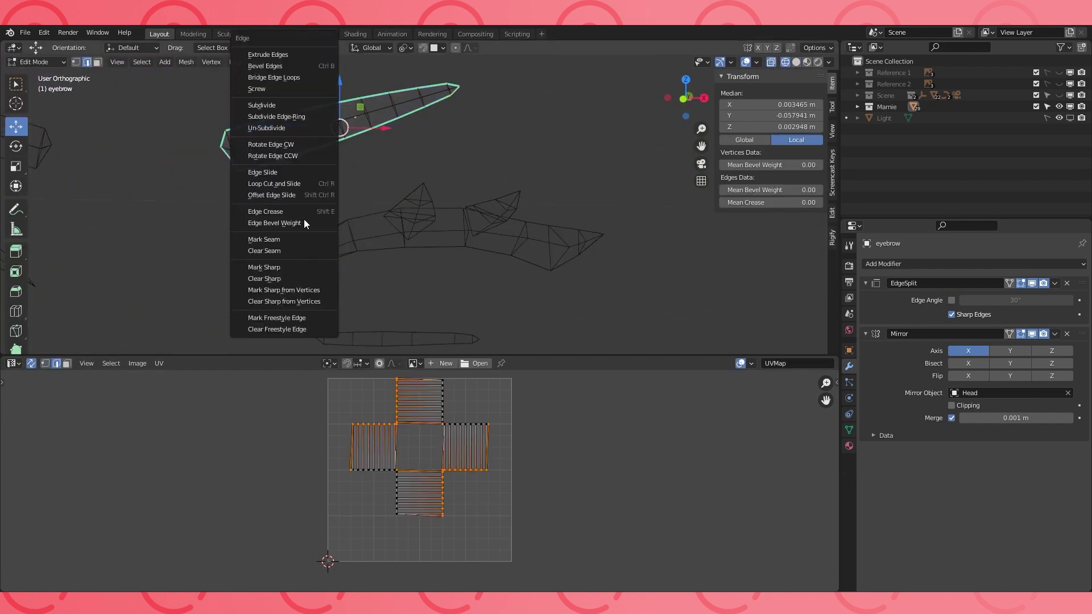
pyautogui.click(277, 240)
pyautogui.moveTo(324, 149); pyautogui.dragTo(344, 144, button='middle')
pyautogui.press('Tab')
pyautogui.press('Tab')
pyautogui.press('Tab')
# Open the eyelash mesh for editing and mark the outline edge loops of its main curved band as seams
pyautogui.click(371, 234)
pyautogui.press('Tab')
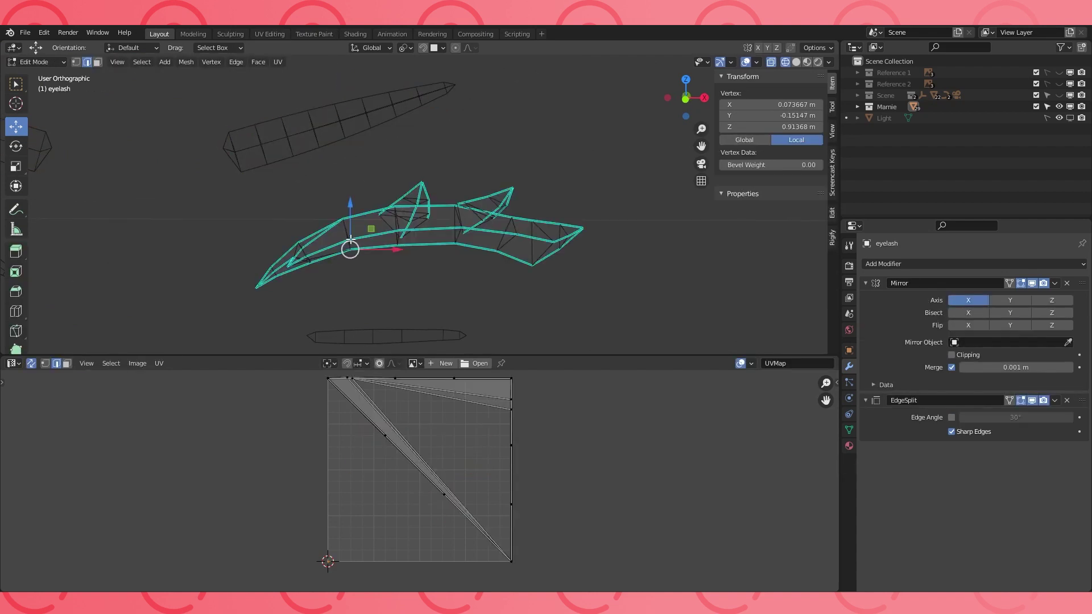
pyautogui.moveTo(363, 183)
pyautogui.mouseDown(button='middle')
pyautogui.moveTo(358, 130)
pyautogui.moveTo(334, 140)
pyautogui.moveTo(371, 167)
pyautogui.moveTo(340, 153)
pyautogui.moveTo(373, 188)
pyautogui.moveTo(356, 210)
pyautogui.moveTo(360, 192)
pyautogui.mouseUp(button='middle')
pyautogui.keyDown('alt'); pyautogui.click(364, 158); pyautogui.keyUp('alt')
pyautogui.keyDown('alt'); pyautogui.keyDown('shift'); pyautogui.click(366, 168); pyautogui.keyUp('shift'); pyautogui.keyUp('alt')
pyautogui.hotkey('ctrl', 'e')
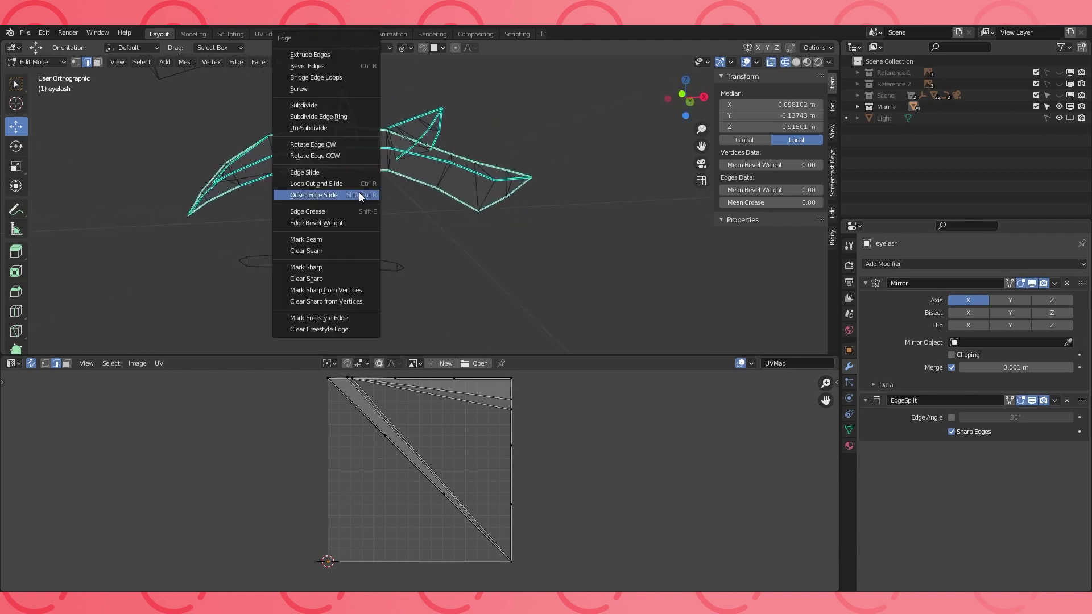
pyautogui.click(344, 253)
# Mark the edges of the eyelash's pointed tips as seams and unwrap the whole eyelash mesh
pyautogui.moveTo(360, 135); pyautogui.dragTo(349, 113, button='middle')
pyautogui.keyDown('alt'); pyautogui.click(335, 118); pyautogui.keyUp('alt')
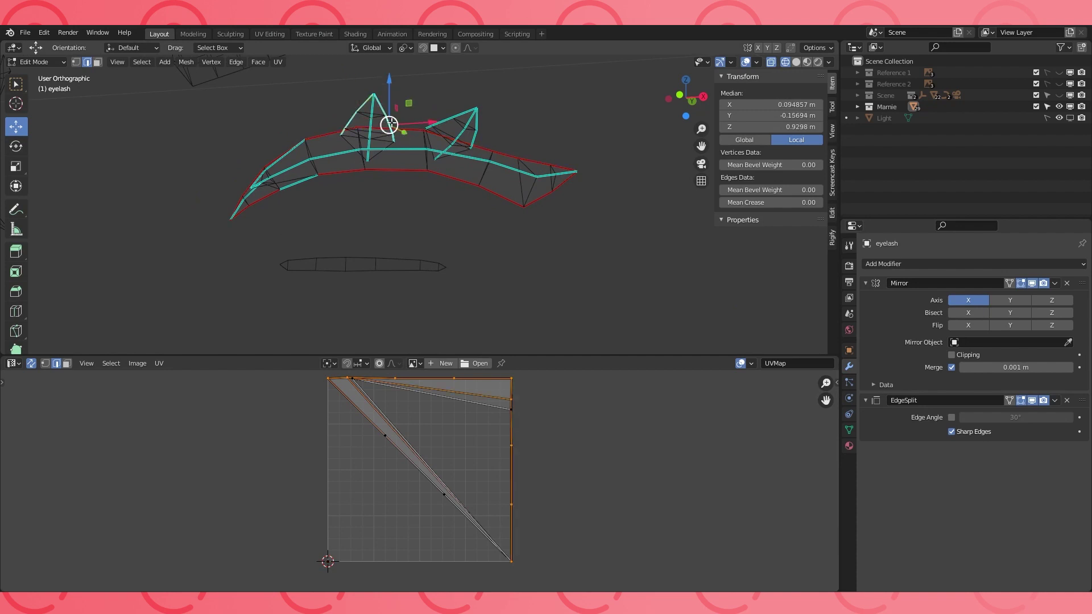
pyautogui.hotkey('ctrl', 'e')
pyautogui.click(429, 239)
pyautogui.scroll(-4, 481, 194)
pyautogui.press('a')
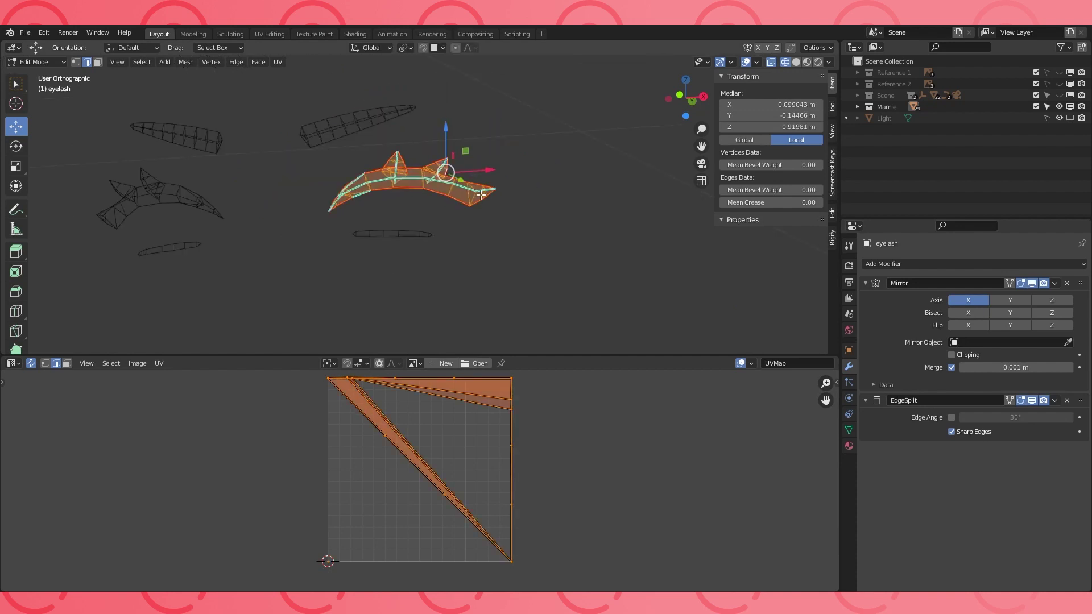
pyautogui.press('u')
pyautogui.click(473, 188)
# Mark the missed edge on the eyelash's lower outline as a seam and unwrap the eyelash again
pyautogui.scroll(2, 436, 437)
pyautogui.scroll(-4, 431, 422)
pyautogui.moveTo(426, 239); pyautogui.dragTo(462, 234, button='middle')
pyautogui.scroll(2, 459, 231)
pyautogui.moveTo(422, 201); pyautogui.dragTo(395, 180, button='middle')
pyautogui.scroll(2, 353, 175)
pyautogui.click(299, 172)
pyautogui.keyDown('shift'); pyautogui.moveTo(299, 172); pyautogui.dragTo(320, 174, button='middle'); pyautogui.keyUp('shift')
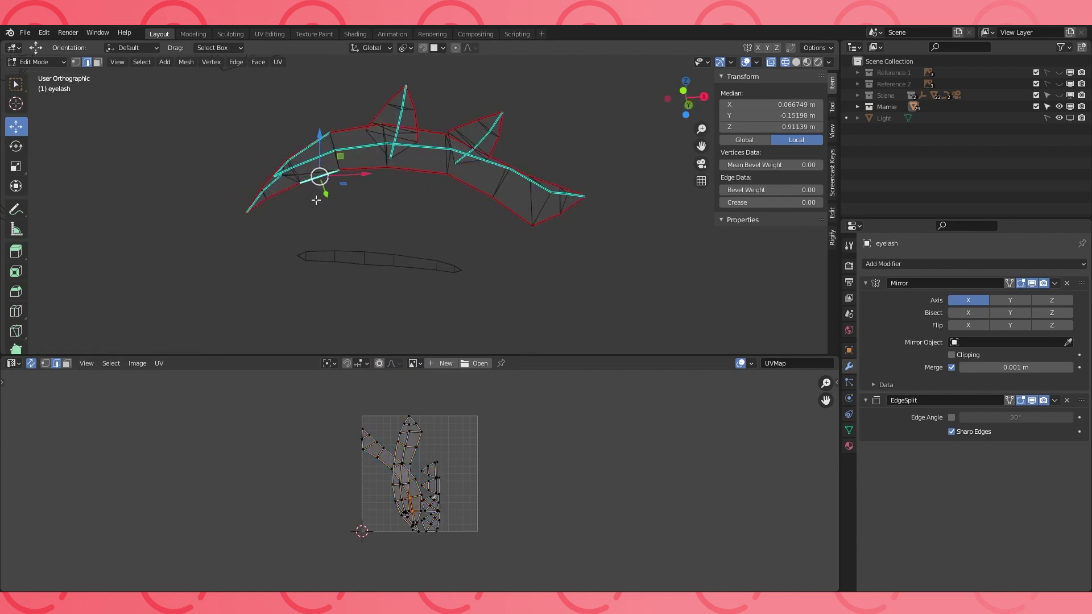
pyautogui.hotkey('ctrl', 'e')
pyautogui.click(276, 241)
pyautogui.press('a')
pyautogui.press('u')
pyautogui.click(336, 173)
pyautogui.scroll(-3, 328, 168)
# Unwrap the eyebrow mesh and the lower eyelash mesh
pyautogui.press('Tab')
pyautogui.click(385, 124)
pyautogui.press('Tab')
pyautogui.press('u')
pyautogui.click(385, 124)
pyautogui.press('Tab')
pyautogui.click(424, 235)
pyautogui.press('Tab')
pyautogui.press('u')
pyautogui.click(425, 234)
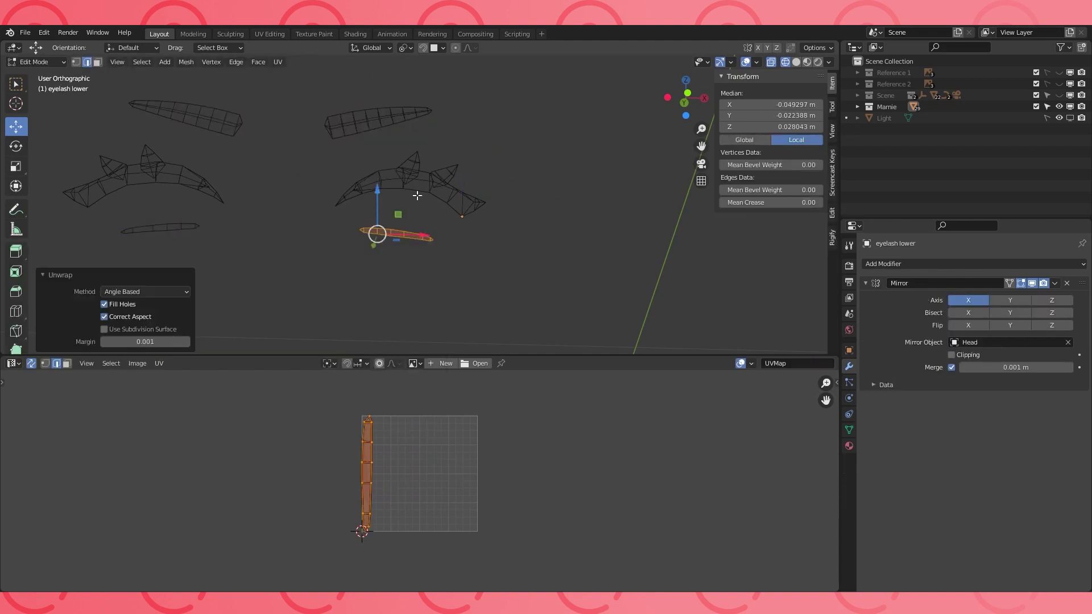
# Reveal all hidden meshes, return to solid shading and unwrap the head mesh
pyautogui.scroll(-4, 416, 195)
pyautogui.press('Tab')
pyautogui.hotkey('alt', 'h')
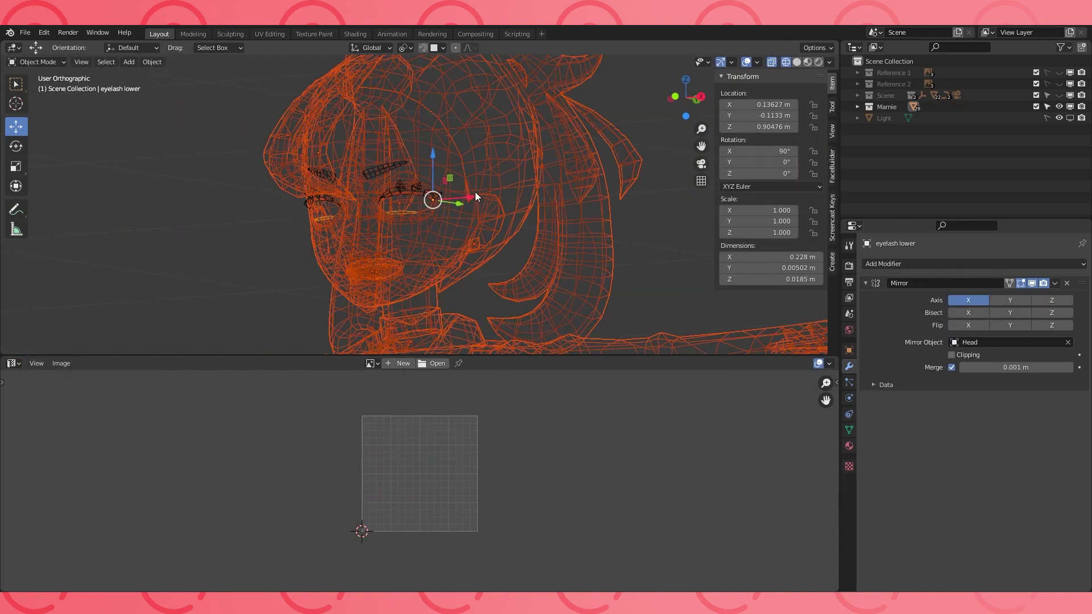
pyautogui.click(797, 61)
pyautogui.click(439, 165)
pyautogui.press('Tab')
pyautogui.press('u')
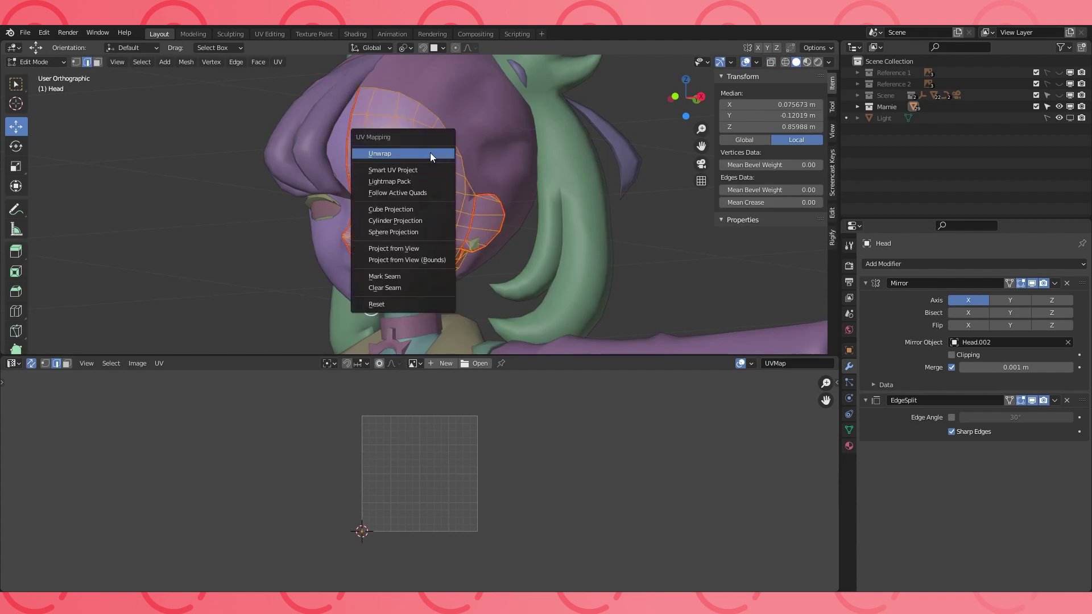
pyautogui.click(430, 152)
pyautogui.moveTo(429, 191); pyautogui.dragTo(487, 189, button='middle')
pyautogui.keyDown('shift'); pyautogui.moveTo(487, 189); pyautogui.dragTo(491, 116, button='middle'); pyautogui.keyUp('shift')
pyautogui.scroll(4, 529, 446)
pyautogui.scroll(-2, 528, 442)
pyautogui.moveTo(557, 184); pyautogui.dragTo(521, 182, button='middle')
pyautogui.keyDown('shift'); pyautogui.moveTo(521, 182); pyautogui.dragTo(523, 201, button='middle'); pyautogui.keyUp('shift')
# Open the eyes mesh for editing, view it from the front in wireframe, unwrap it and restore solid shading
pyautogui.press('Tab')
pyautogui.click(441, 151)
pyautogui.press('Tab')
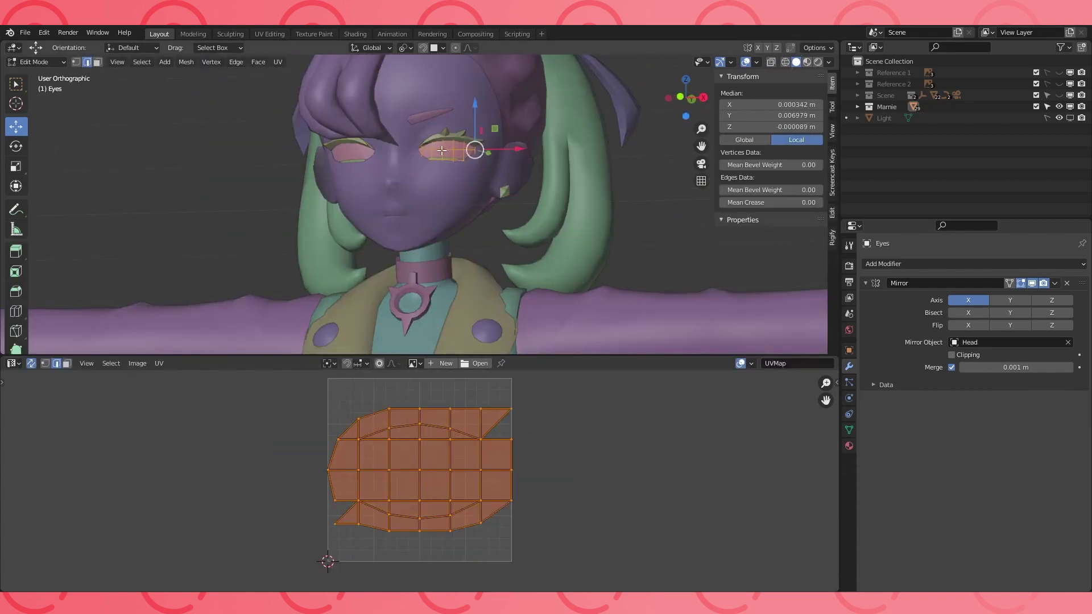
pyautogui.moveTo(411, 126)
pyautogui.mouseDown(button='middle')
pyautogui.moveTo(428, 140)
pyautogui.moveTo(438, 134)
pyautogui.mouseUp(button='middle')
pyautogui.click(784, 64)
pyautogui.moveTo(583, 94)
pyautogui.mouseDown(button='middle')
pyautogui.moveTo(534, 100)
pyautogui.moveTo(577, 108)
pyautogui.mouseUp(button='middle')
pyautogui.scroll(2, 487, 145)
pyautogui.moveTo(487, 145); pyautogui.dragTo(456, 142, button='middle')
pyautogui.press('KP_1')
pyautogui.press('u')
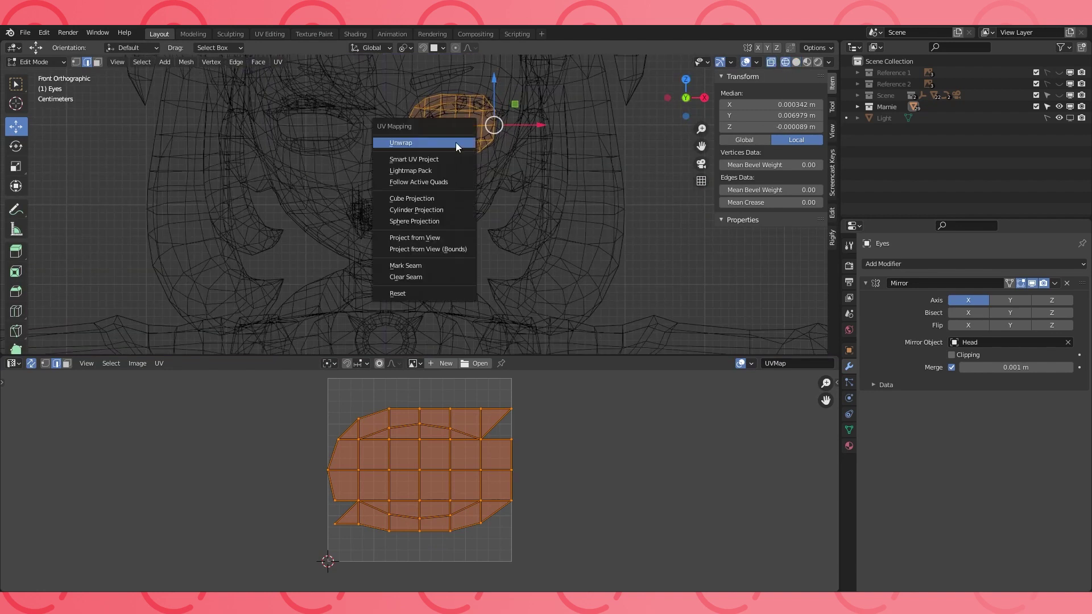
pyautogui.click(455, 142)
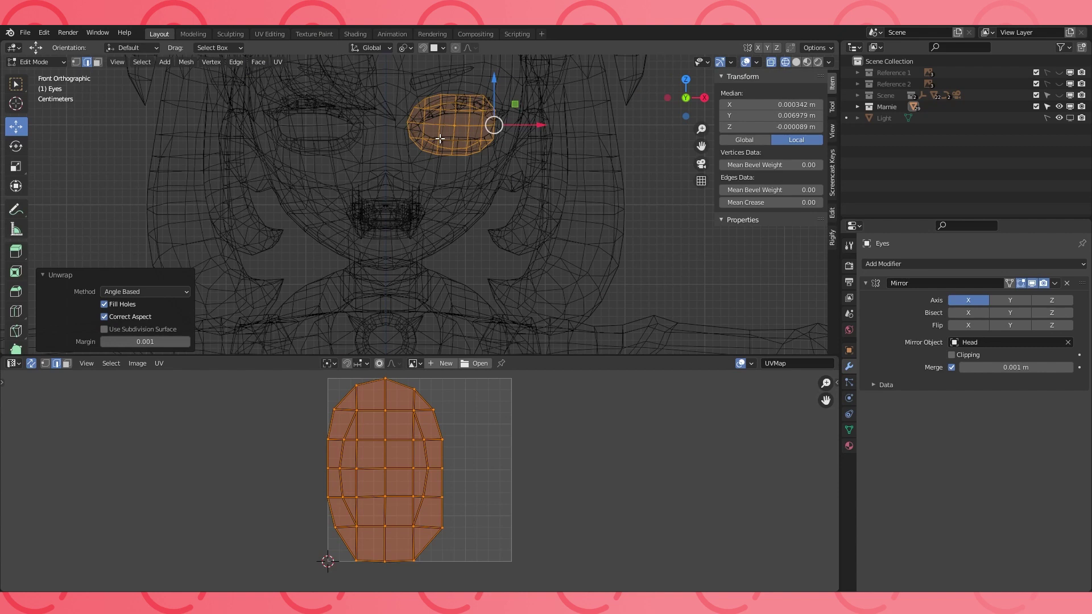
pyautogui.scroll(-4, 440, 139)
pyautogui.click(796, 62)
pyautogui.moveTo(537, 105)
pyautogui.mouseDown(button='middle')
pyautogui.moveTo(373, 144)
pyautogui.moveTo(592, 125)
pyautogui.mouseUp(button='middle')
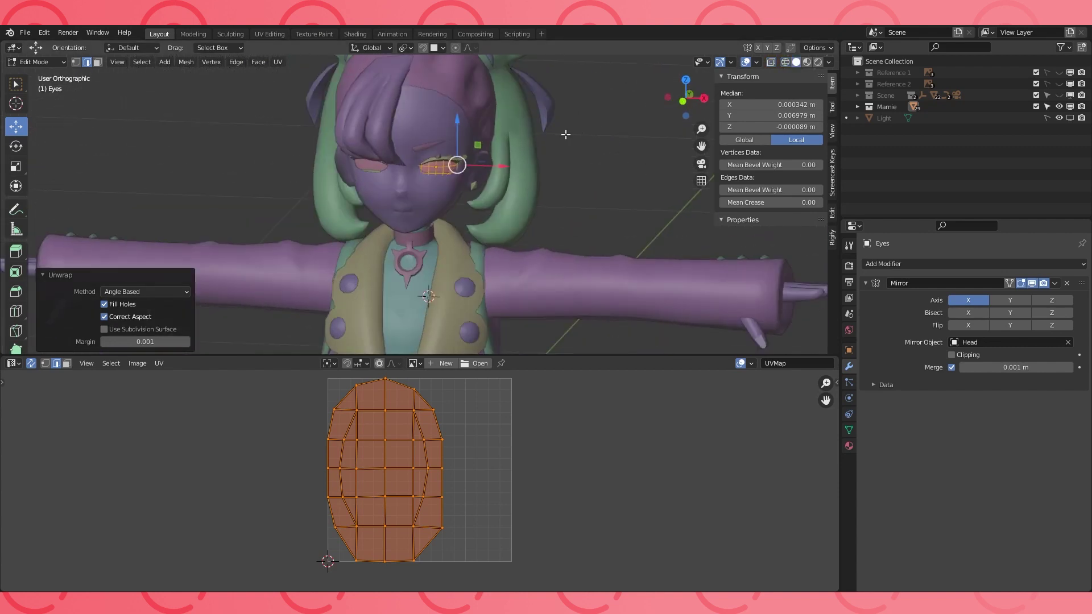
# Hide the head mesh to expose the teeth and mouth meshes
pyautogui.press('Tab')
pyautogui.click(418, 189)
pyautogui.press('h')
# Unwrap the teeth mesh
pyautogui.moveTo(419, 182); pyautogui.dragTo(459, 156, button='middle')
pyautogui.scroll(2, 458, 156)
pyautogui.click(458, 154)
pyautogui.press('Tab')
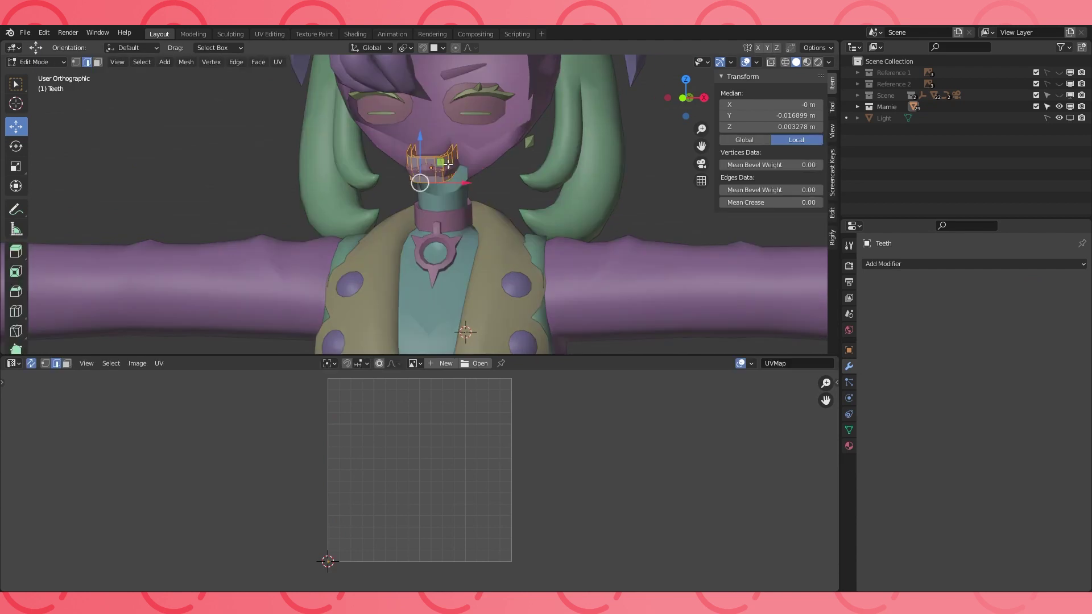
pyautogui.press('u')
pyautogui.click(448, 165)
# Map the mouth mesh's UVs with Project from View using the top view in wireframe shading
pyautogui.press('Tab')
pyautogui.click(453, 166)
pyautogui.press('Tab')
pyautogui.press('u')
pyautogui.click(435, 174)
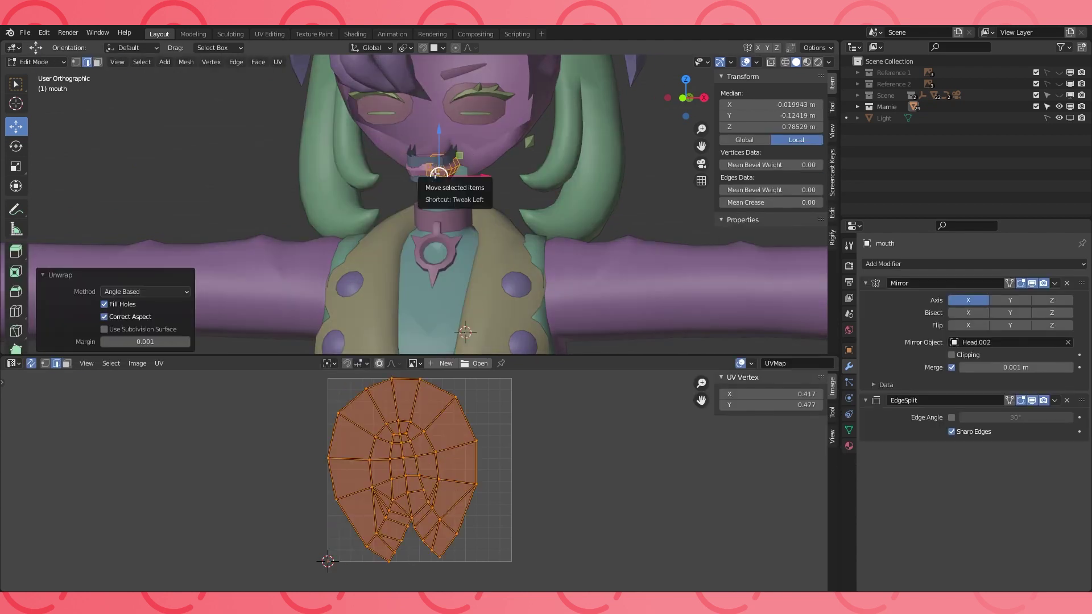
pyautogui.press('KP_7')
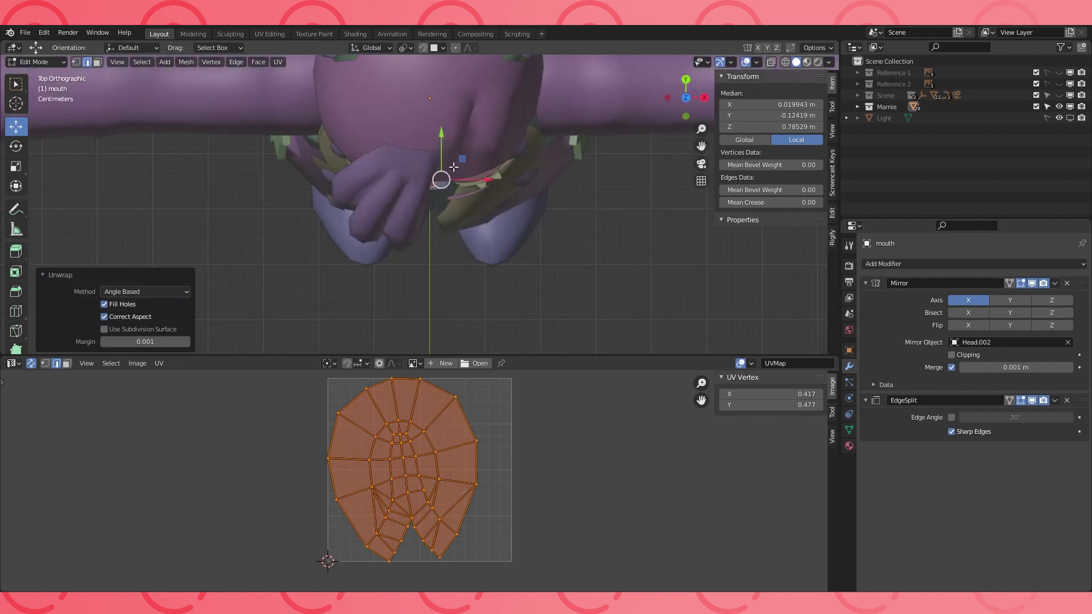
pyautogui.click(788, 62)
pyautogui.press('u')
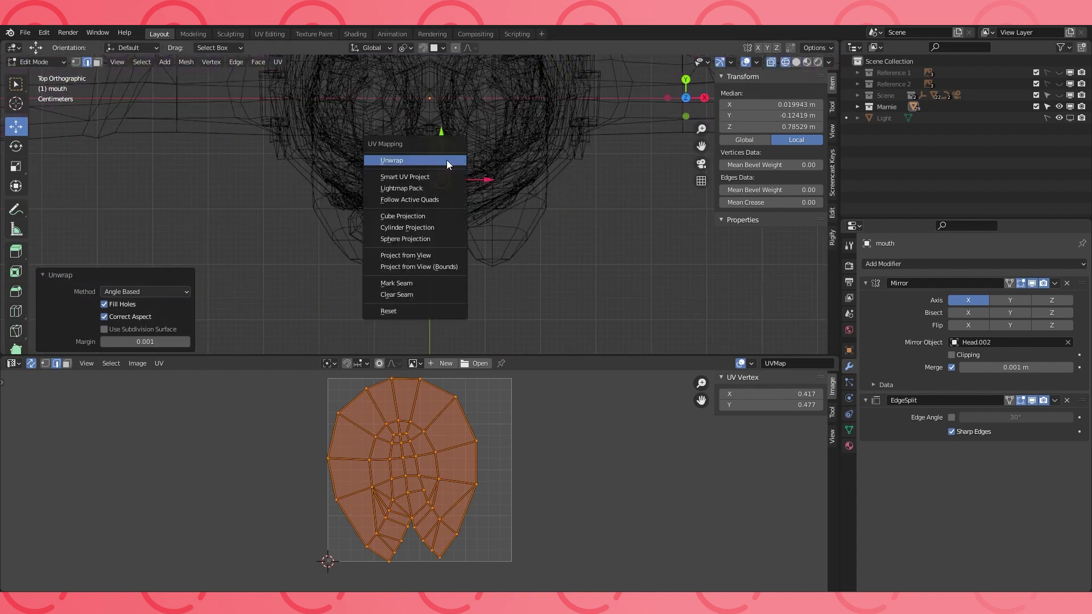
pyautogui.click(449, 254)
pyautogui.scroll(4, 428, 472)
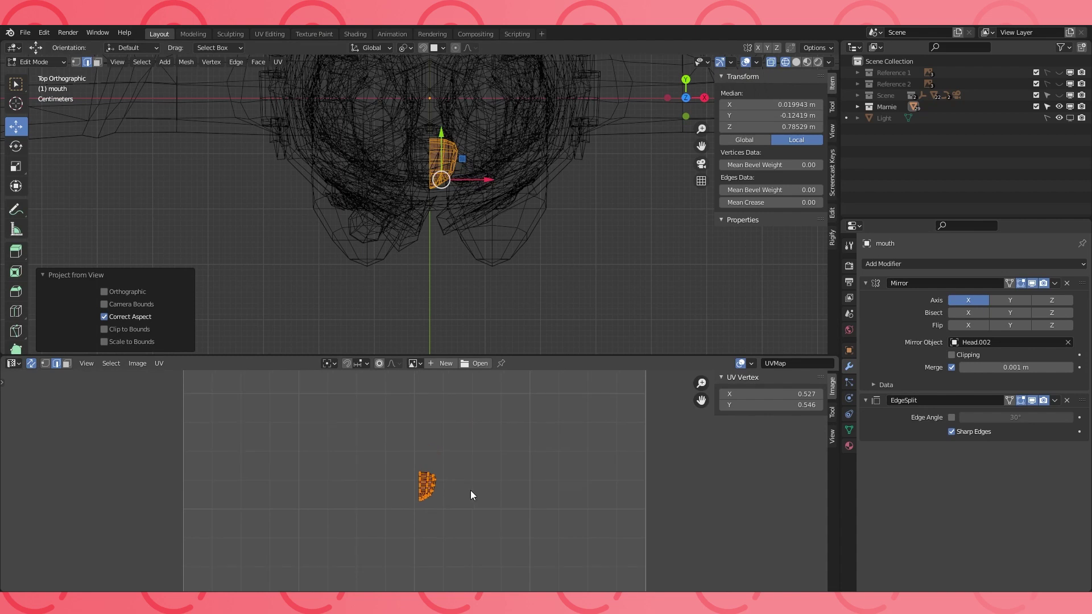
# Restore solid shading and map the teeth mesh's UVs with Project from View using the right side view
pyautogui.click(797, 65)
pyautogui.moveTo(500, 245); pyautogui.dragTo(483, 153, button='middle')
pyautogui.press('Tab')
pyautogui.click(430, 158)
pyautogui.press('Tab')
pyautogui.press('Tab')
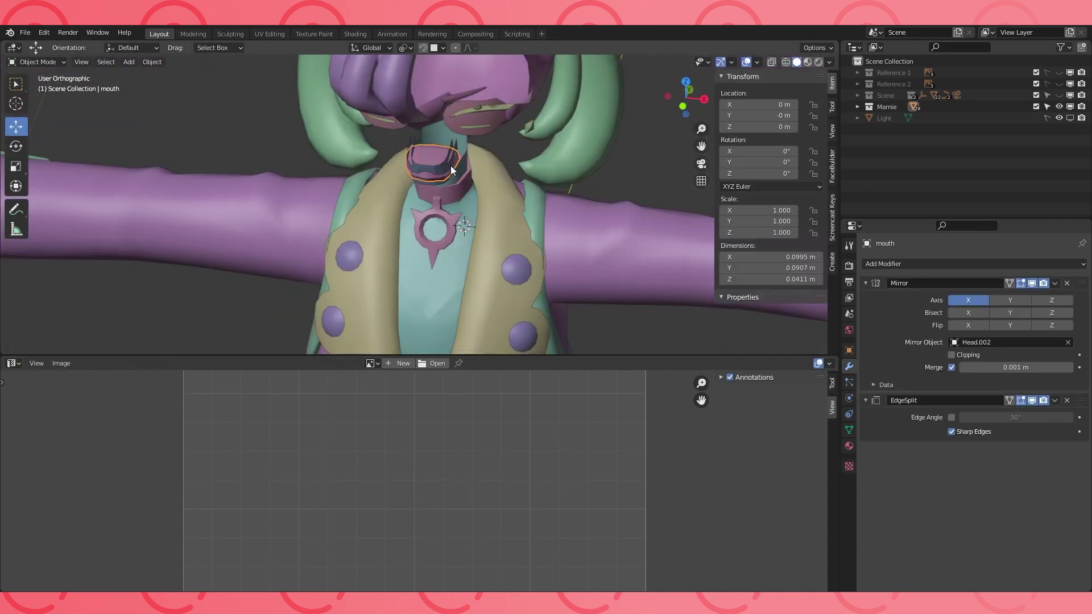
pyautogui.click(450, 170)
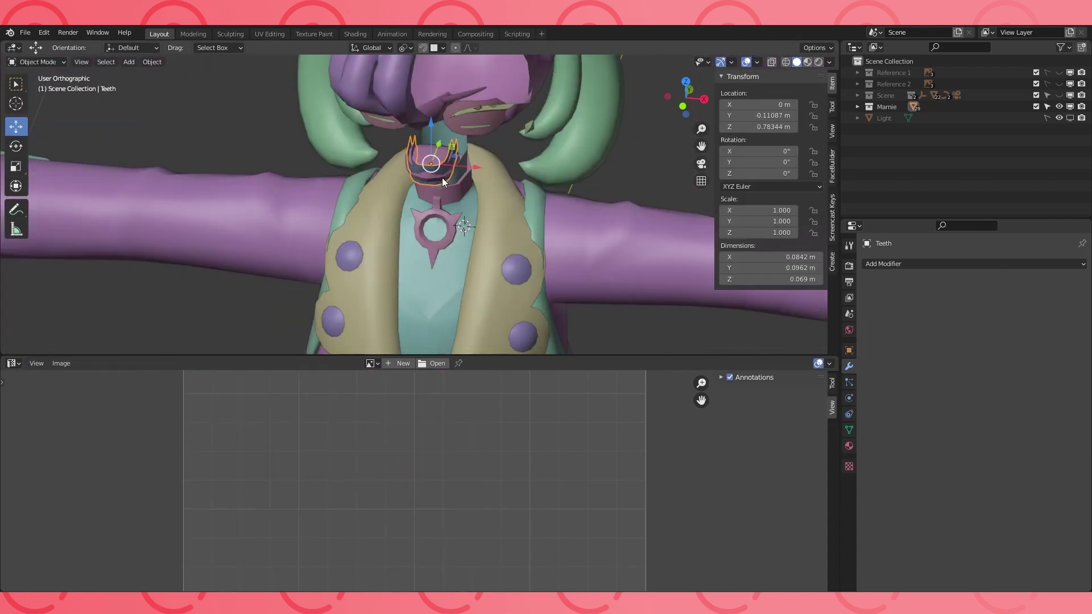
pyautogui.press('KP_3')
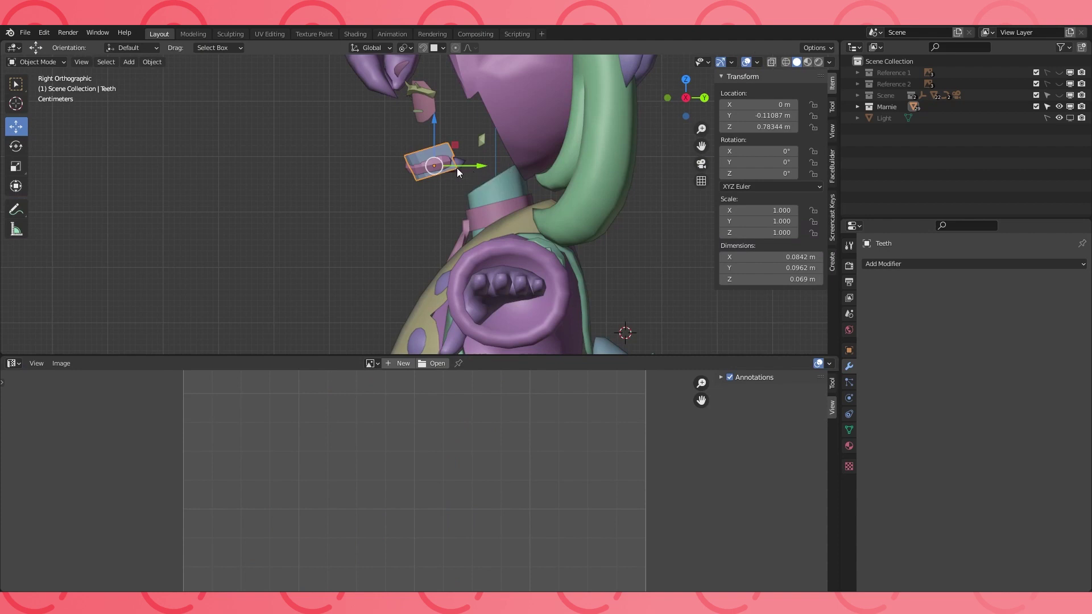
pyautogui.press('Tab')
pyautogui.scroll(-3, 442, 162)
pyautogui.scroll(3, 441, 162)
pyautogui.press('u')
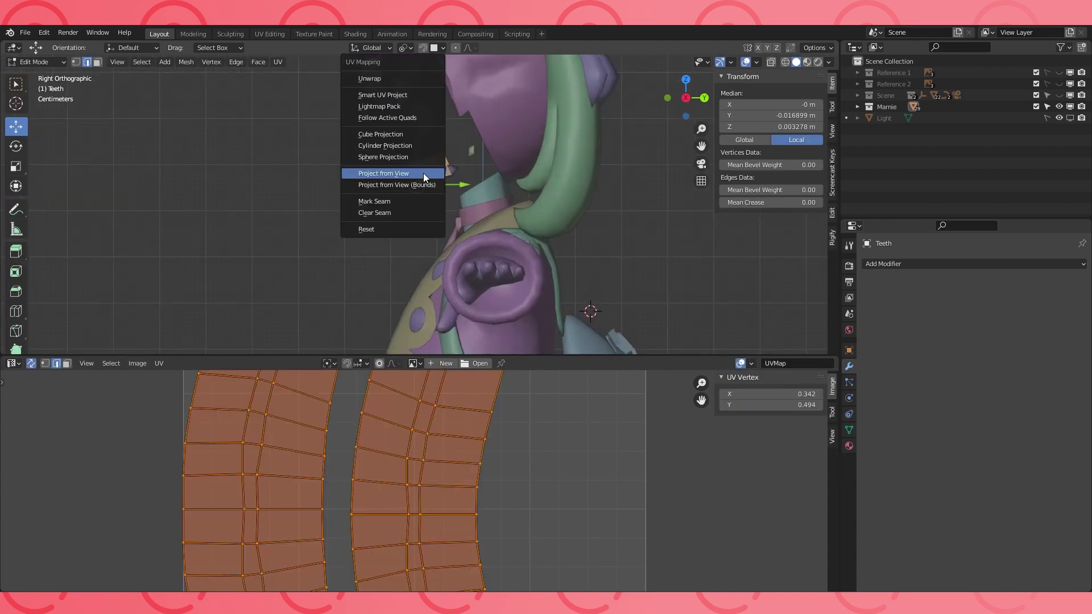
pyautogui.click(423, 172)
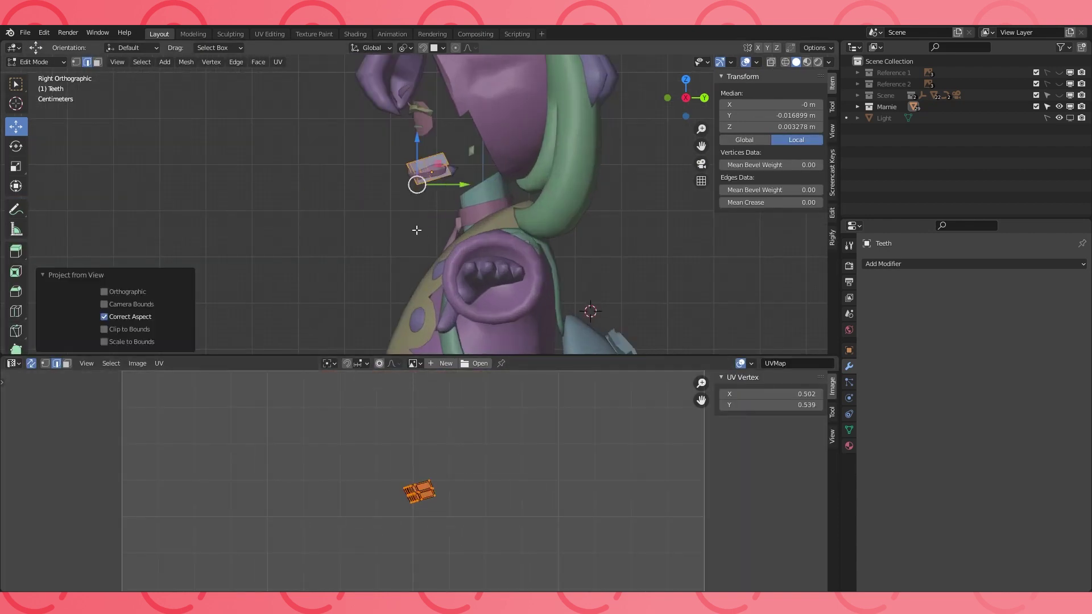
# Map the tongue mesh's UVs with Project from View using the top view in wireframe, and restore solid shading
pyautogui.moveTo(429, 231); pyautogui.dragTo(472, 217, button='middle')
pyautogui.press('Tab')
pyautogui.click(447, 169)
pyautogui.press('Tab')
pyautogui.press('Tab')
pyautogui.press('Tab')
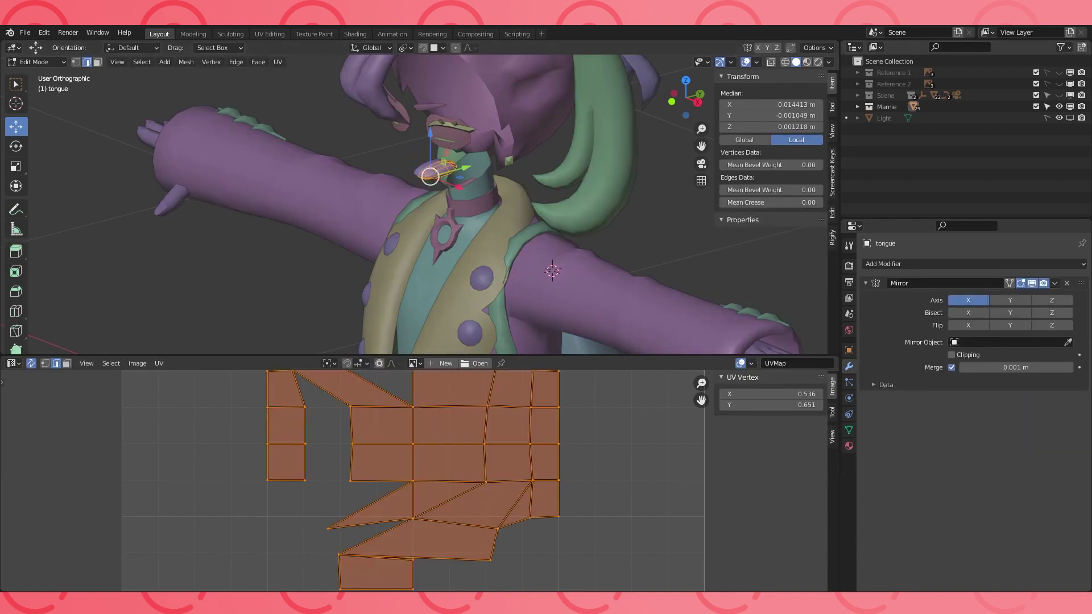
pyautogui.press('KP_7')
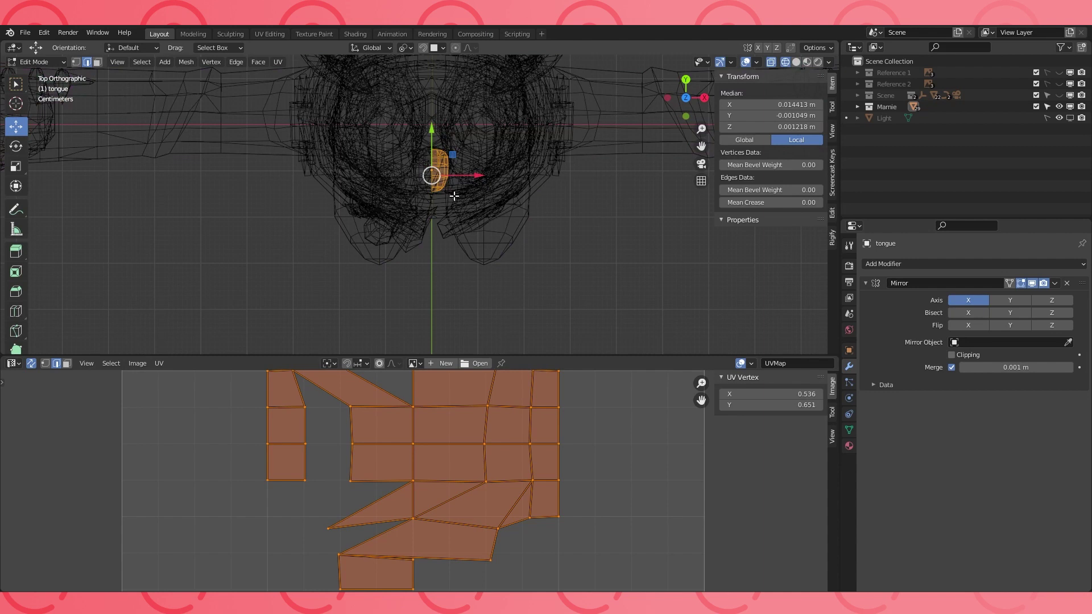
pyautogui.press('u')
pyautogui.click(443, 188)
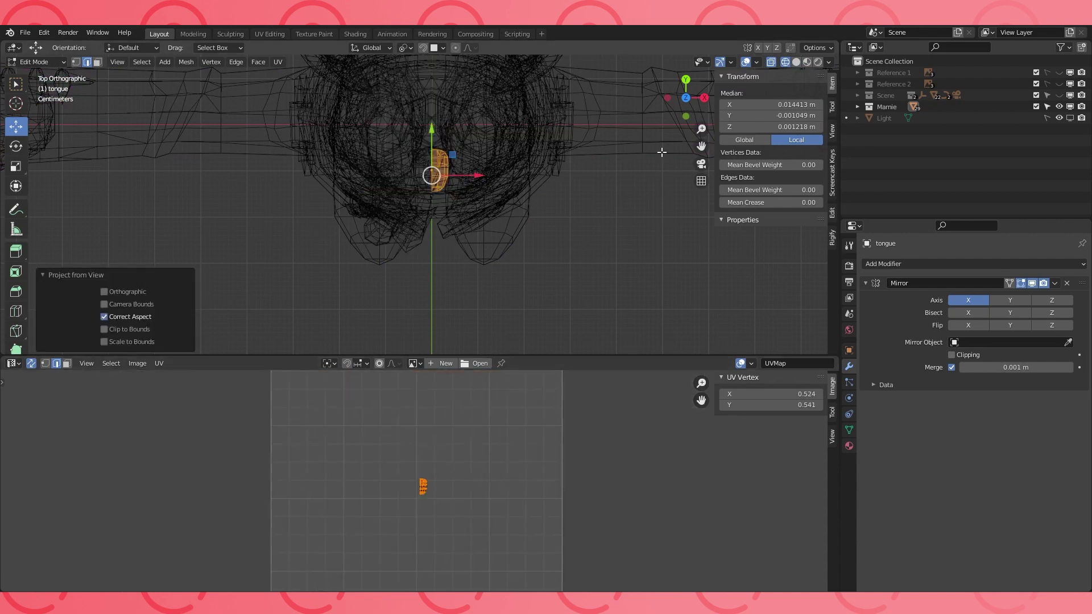
pyautogui.click(795, 63)
# Hide the face and inner mouth meshes one after another around the head
pyautogui.scroll(-2, 505, 208)
pyautogui.moveTo(526, 296)
pyautogui.mouseDown(button='middle')
pyautogui.moveTo(505, 208)
pyautogui.moveTo(454, 148)
pyautogui.mouseUp(button='middle')
pyautogui.press('Tab')
pyautogui.click(454, 148)
pyautogui.press('h')
pyautogui.click(446, 151)
pyautogui.press('h')
pyautogui.click(432, 127)
pyautogui.press('h')
pyautogui.click(434, 125)
pyautogui.press('h')
# Hide the remaining hair, ribbons and bangs meshes to expose the earring
pyautogui.click(487, 118)
pyautogui.keyDown('shift'); pyautogui.click(572, 101); pyautogui.keyUp('shift')
pyautogui.press('h')
pyautogui.hotkey('alt', 'h')
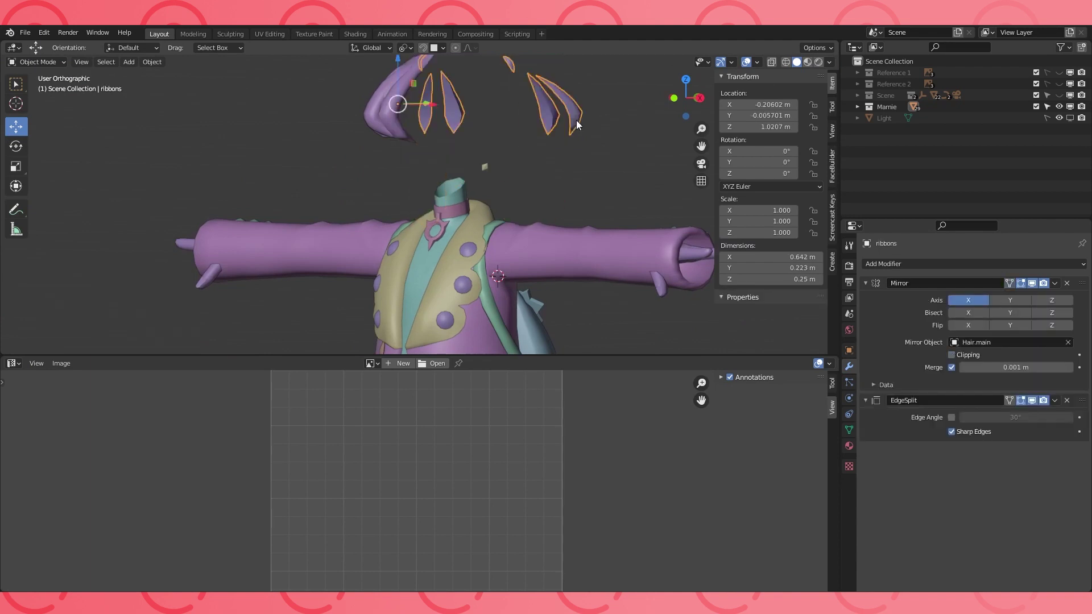
pyautogui.press('h')
pyautogui.click(369, 107)
pyautogui.press('h')
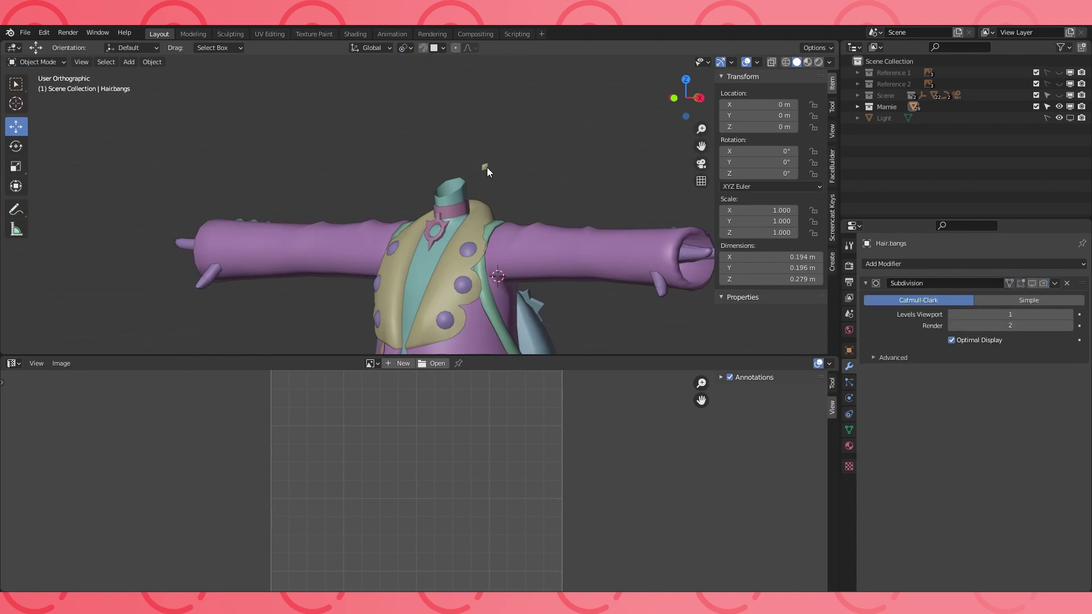
# Mark a seam on the earring mesh's edges
pyautogui.click(486, 167)
pyautogui.press('Tab')
pyautogui.scroll(4, 517, 183)
pyautogui.moveTo(418, 210); pyautogui.dragTo(512, 241, button='middle')
pyautogui.keyDown('alt'); pyautogui.click(501, 150); pyautogui.keyUp('alt')
pyautogui.keyDown('shift'); pyautogui.moveTo(501, 149); pyautogui.dragTo(466, 187, button='middle'); pyautogui.keyUp('shift')
pyautogui.moveTo(466, 188); pyautogui.dragTo(370, 196, button='middle')
pyautogui.scroll(2, 477, 190)
pyautogui.press('a')
pyautogui.hotkey('ctrl', 'e')
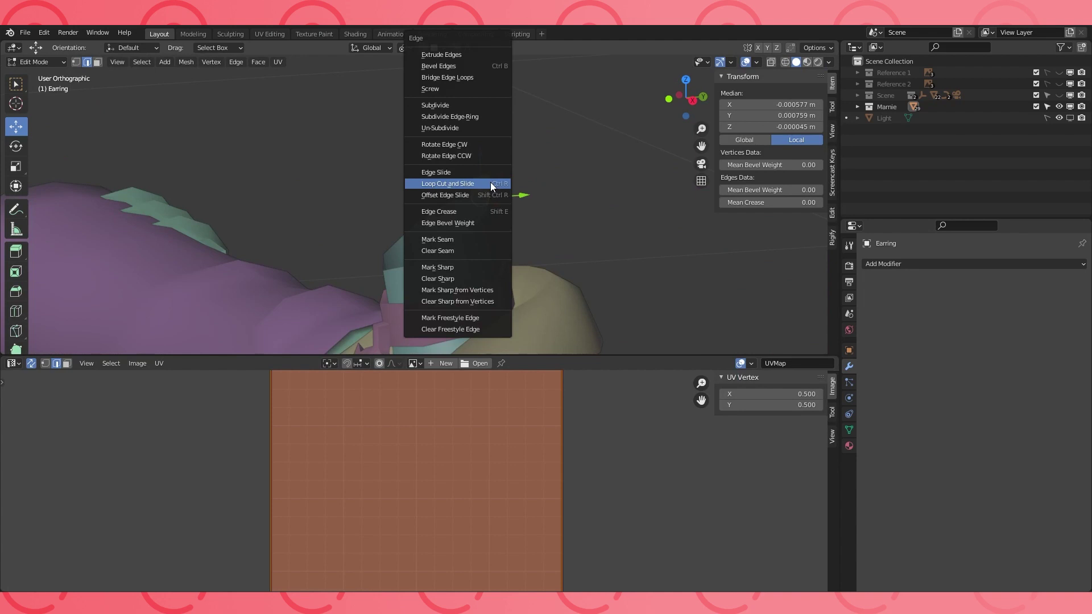
pyautogui.click(456, 237)
# Map the earring's UVs with Project from View
pyautogui.press('u')
pyautogui.click(494, 174)
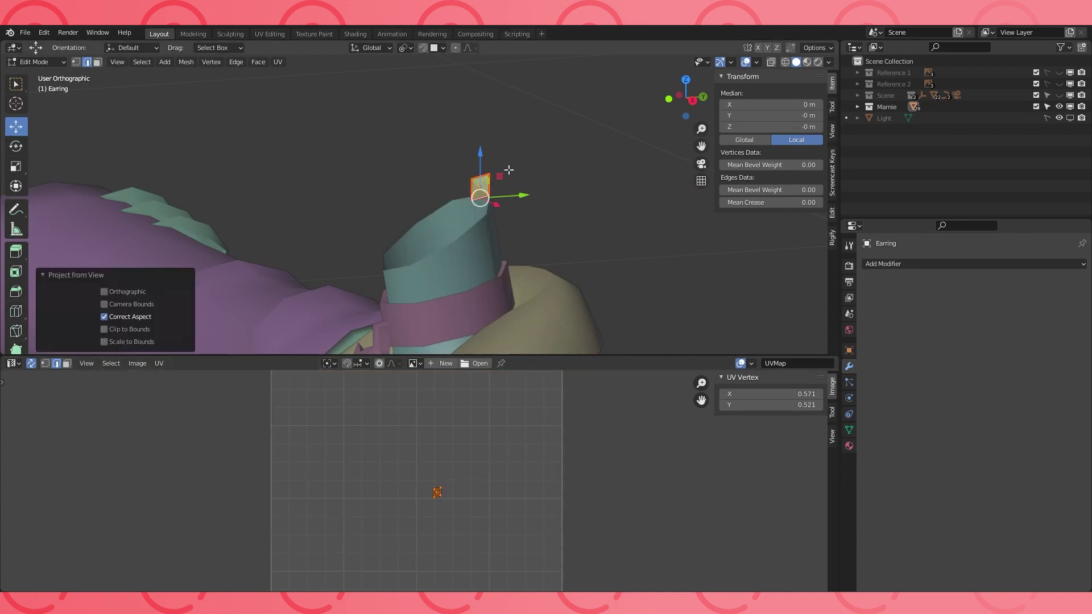
pyautogui.press('u')
pyautogui.click(448, 121)
pyautogui.scroll(-4, 433, 461)
pyautogui.scroll(3, 432, 461)
# Isolate the necklace mesh in local view
pyautogui.moveTo(455, 214); pyautogui.dragTo(535, 214, button='middle')
pyautogui.press('Tab')
pyautogui.click(433, 208)
pyautogui.press('Tab')
pyautogui.moveTo(432, 209); pyautogui.dragTo(451, 115, button='middle')
pyautogui.press('Tab')
pyautogui.click(397, 179)
pyautogui.press('KP_Divide')
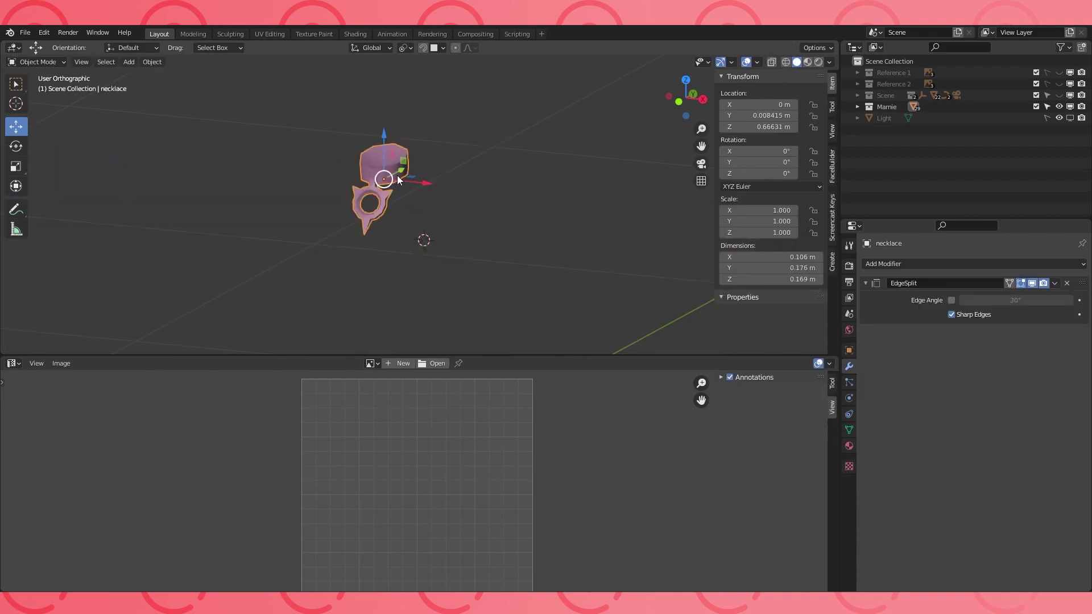
# Mark seams on the necklace's selected edges
pyautogui.press('Tab')
pyautogui.hotkey('ctrl', 'e')
pyautogui.click(417, 239)
pyautogui.hotkey('ctrl', 'e')
# Select the choker band's faces with Select Linked delimited by seam and hide them, leaving only the pendant
pyautogui.click(98, 63)
pyautogui.click(452, 184)
pyautogui.moveTo(453, 187); pyautogui.dragTo(392, 156, button='middle')
pyautogui.keyDown('shift'); pyautogui.click(449, 191); pyautogui.keyUp('shift')
pyautogui.hotkey('ctrl', 'l')
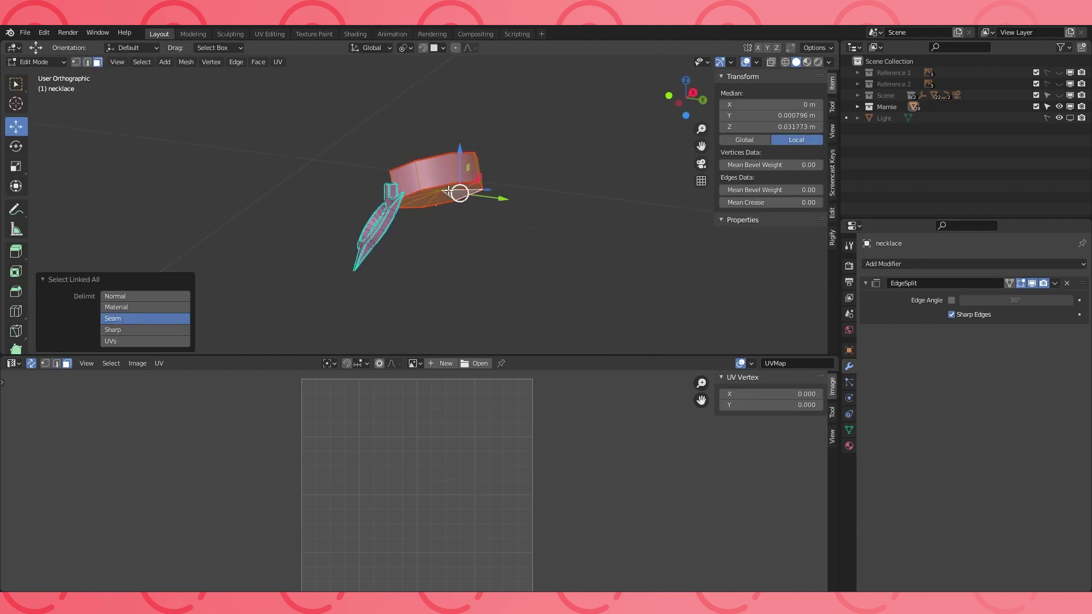
pyautogui.press('h')
# Mark seams along the outline of the ring pendant, including its spikes
pyautogui.moveTo(451, 185); pyautogui.dragTo(383, 219, button='middle')
pyautogui.press('2')
pyautogui.keyDown('alt'); pyautogui.click(369, 226); pyautogui.keyUp('alt')
pyautogui.click(356, 231)
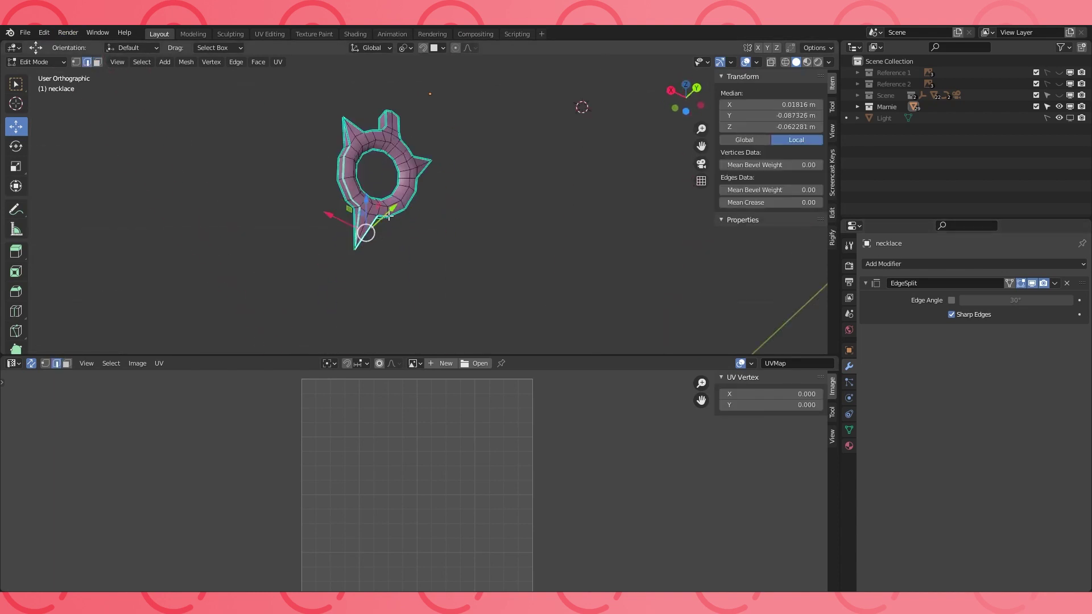
pyautogui.click(424, 148)
pyautogui.moveTo(424, 148); pyautogui.dragTo(416, 168, button='middle')
pyautogui.scroll(2, 415, 168)
pyautogui.click(428, 105)
pyautogui.moveTo(426, 95); pyautogui.dragTo(414, 103, button='middle')
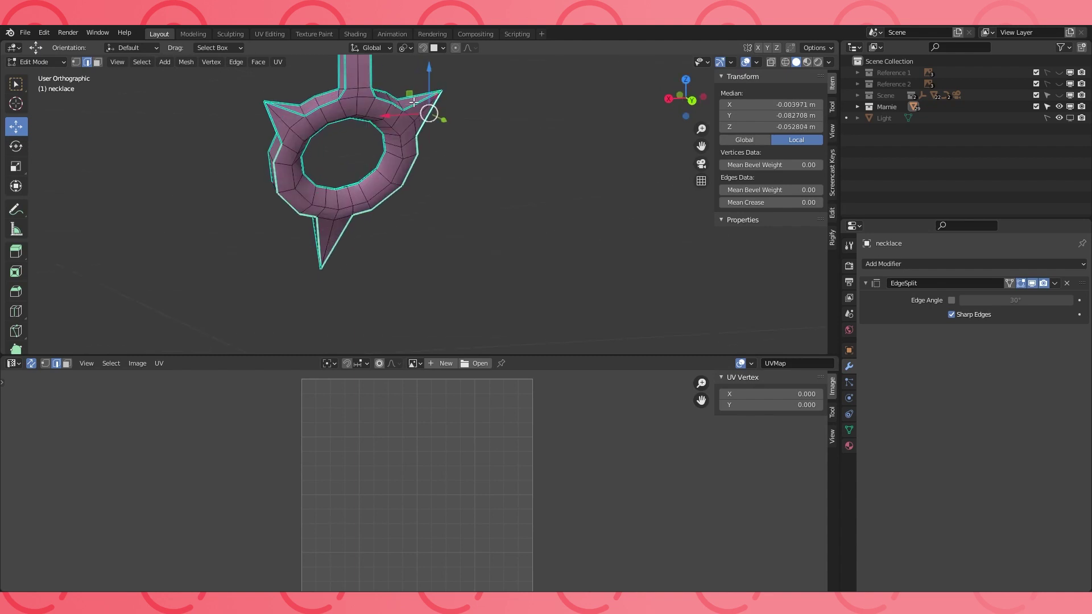
pyautogui.moveTo(279, 129); pyautogui.dragTo(348, 187, button='middle')
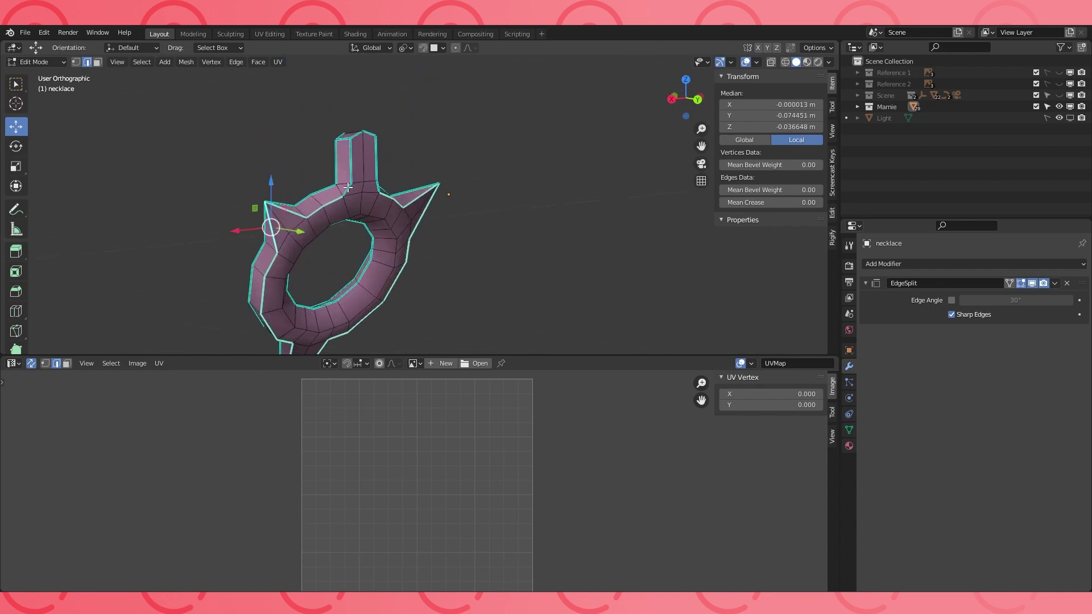
pyautogui.keyDown('ctrl'); pyautogui.keyDown('shift'); pyautogui.click(274, 228); pyautogui.keyUp('shift'); pyautogui.keyUp('ctrl')
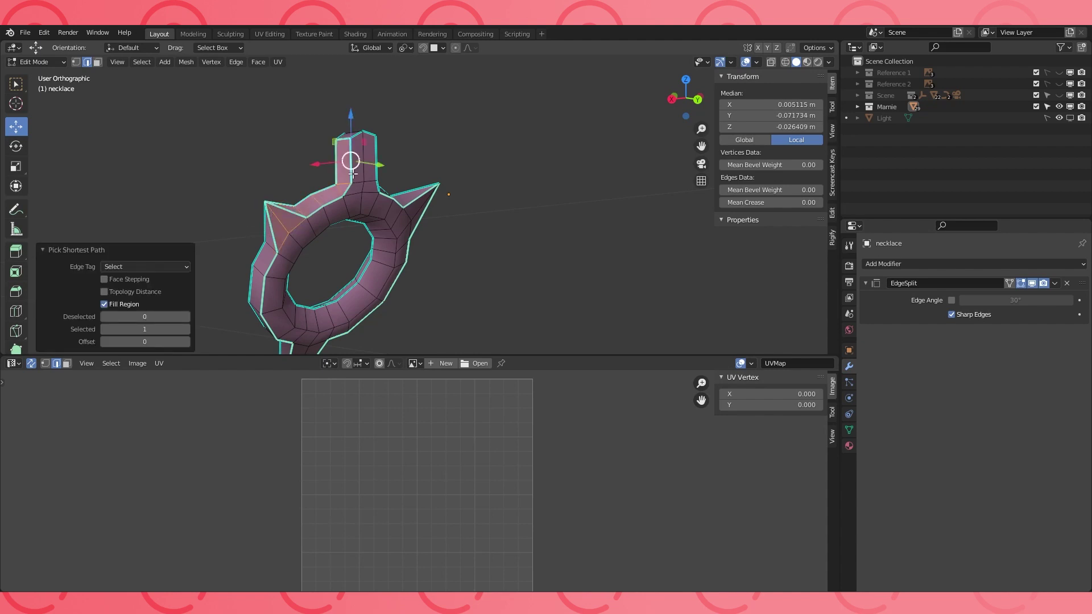
pyautogui.hotkey('ctrl', 'z')
pyautogui.hotkey('ctrl', 'e')
pyautogui.click(355, 234)
# Mark seams on the edges of the stem above the pendant ring
pyautogui.click(352, 175)
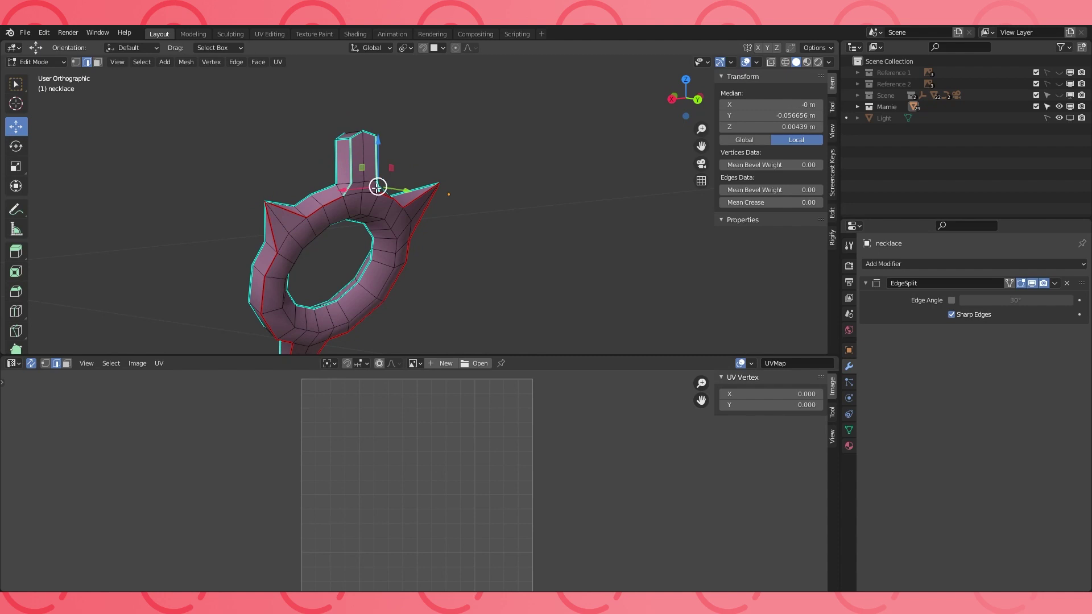
pyautogui.moveTo(378, 172); pyautogui.dragTo(327, 124, button='middle')
pyautogui.keyDown('shift'); pyautogui.click(365, 131); pyautogui.keyUp('shift')
pyautogui.hotkey('ctrl', 'e')
pyautogui.click(329, 241)
# Reveal the hidden choker band, unwrap the whole necklace and check the pendant's UV islands
pyautogui.scroll(-2, 341, 233)
pyautogui.moveTo(341, 228); pyautogui.dragTo(403, 212, button='middle')
pyautogui.scroll(-1, 413, 223)
pyautogui.hotkey('alt', 'h')
pyautogui.press('a')
pyautogui.press('u')
pyautogui.click(405, 225)
pyautogui.moveTo(450, 484); pyautogui.dragTo(454, 444, button='middle')
pyautogui.moveTo(403, 268); pyautogui.dragTo(342, 183, button='middle')
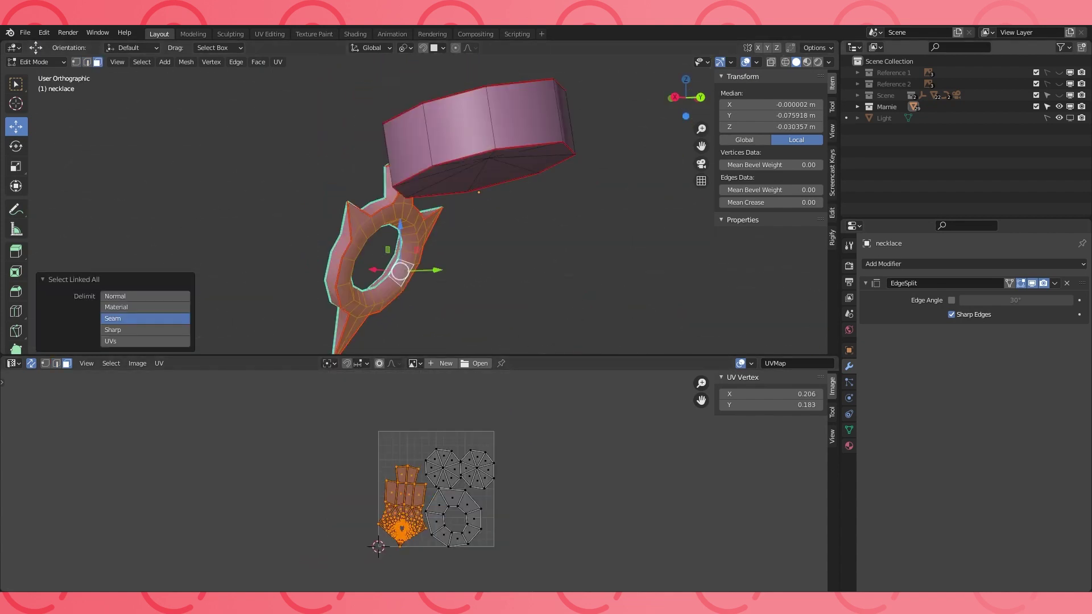
pyautogui.moveTo(398, 256); pyautogui.dragTo(375, 285, button='middle')
# Mark a seam on one vertical edge of the choker band
pyautogui.click(87, 62)
pyautogui.click(526, 157)
pyautogui.hotkey('ctrl', 'e')
pyautogui.click(496, 239)
# Select the choker's linked side faces and unwrap them
pyautogui.click(98, 62)
pyautogui.click(489, 168)
pyautogui.hotkey('ctrl', 'l')
pyautogui.press('u')
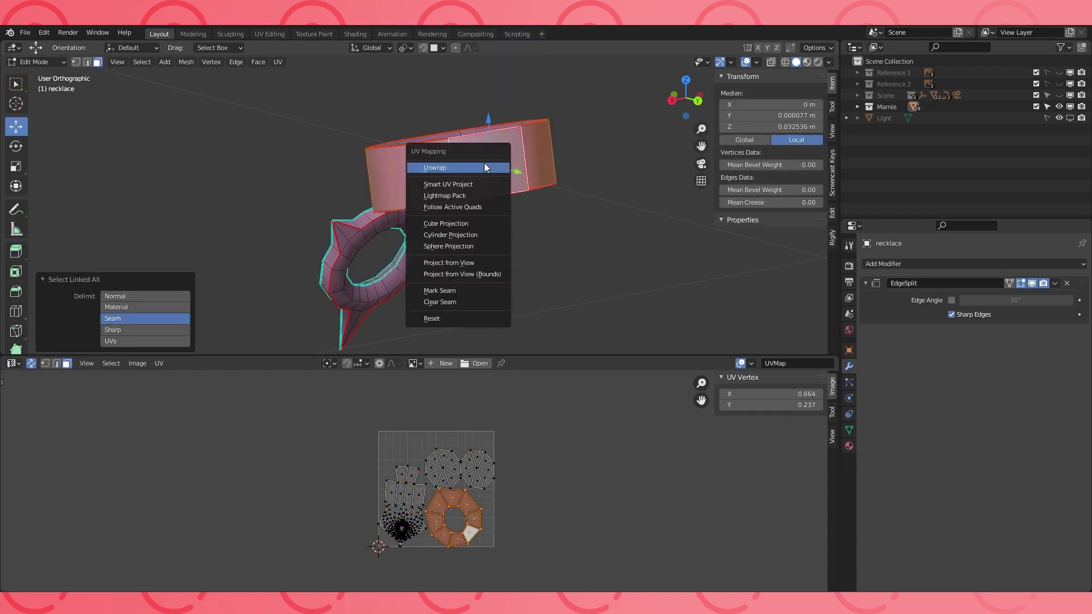
pyautogui.click(491, 169)
# Select all linked choker faces and hide them to leave the pendant visible
pyautogui.moveTo(476, 231); pyautogui.dragTo(551, 237, button='middle')
pyautogui.click(482, 129)
pyautogui.hotkey('ctrl', 'l')
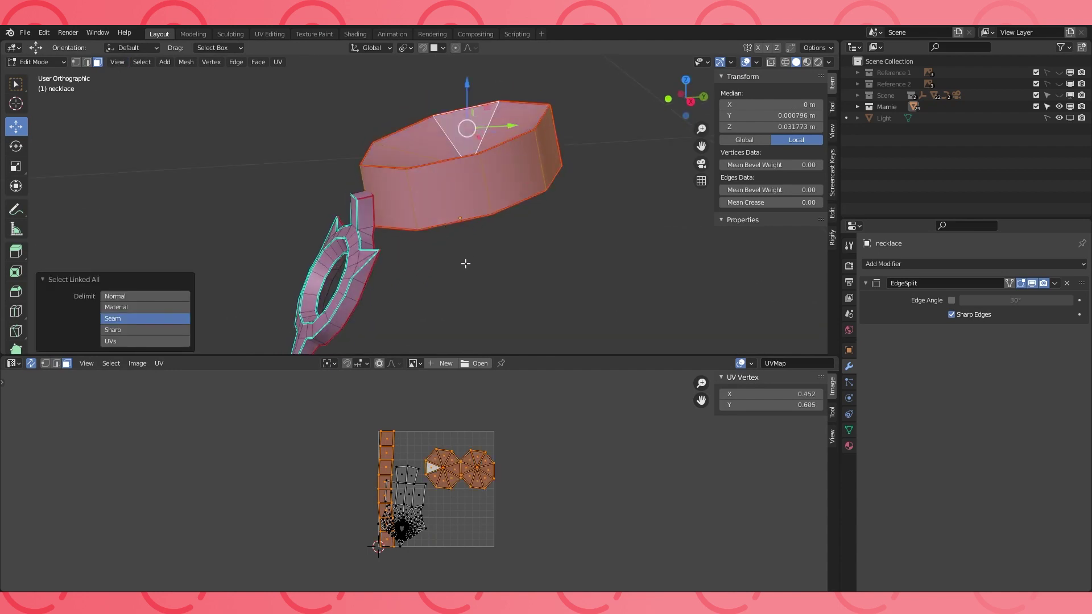
pyautogui.press('h')
# Mark additional seams on the pendant and unwrap all of its faces
pyautogui.moveTo(463, 190); pyautogui.dragTo(328, 120, button='middle')
pyautogui.press('2')
pyautogui.hotkey('ctrl', 'e')
pyautogui.click(413, 235)
pyautogui.press('a')
pyautogui.press('u')
pyautogui.click(504, 270)
# Reveal the choker band, unwrap the whole necklace together and exit local view
pyautogui.moveTo(499, 265); pyautogui.dragTo(538, 226, button='middle')
pyautogui.hotkey('alt', 'h')
pyautogui.press('u')
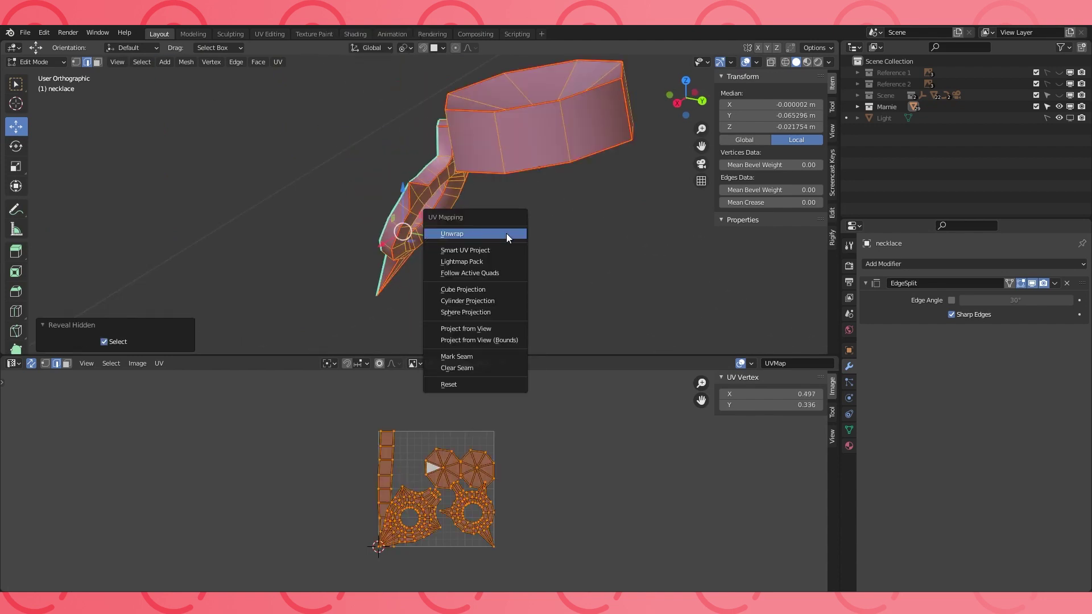
pyautogui.click(505, 234)
pyautogui.moveTo(500, 261); pyautogui.dragTo(535, 261, button='middle')
pyautogui.press('KP_1')
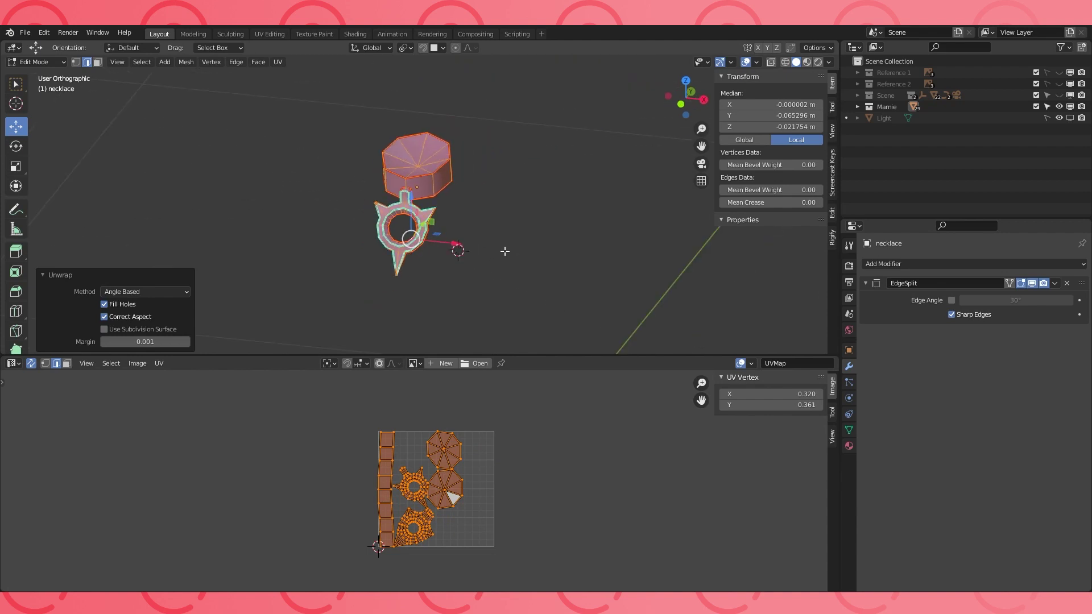
pyautogui.press('Tab')
pyautogui.press('KP_Divide')
# Isolate the yellow coat lapel mesh in local view and open it for editing
pyautogui.click(436, 234)
pyautogui.scroll(3, 427, 234)
pyautogui.moveTo(446, 228); pyautogui.dragTo(409, 190, button='middle')
pyautogui.press('Tab')
pyautogui.scroll(2, 438, 217)
pyautogui.press('Tab')
pyautogui.press('KP_Divide')
pyautogui.press('Tab')
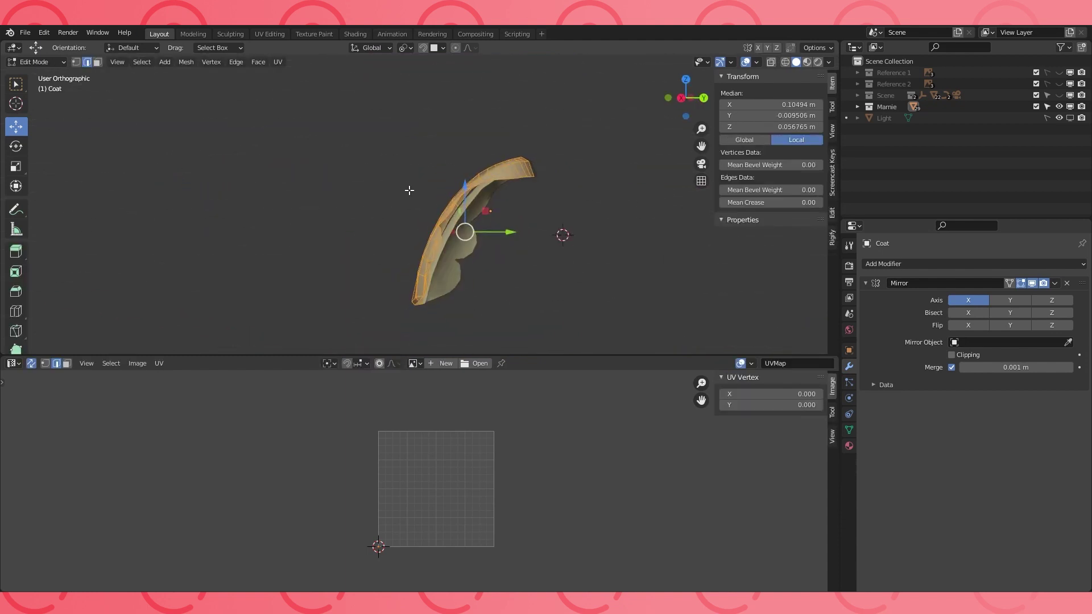
# Select the boundary loop of the Coat mesh and mark it as a seam
pyautogui.click(142, 62)
pyautogui.moveTo(174, 243)
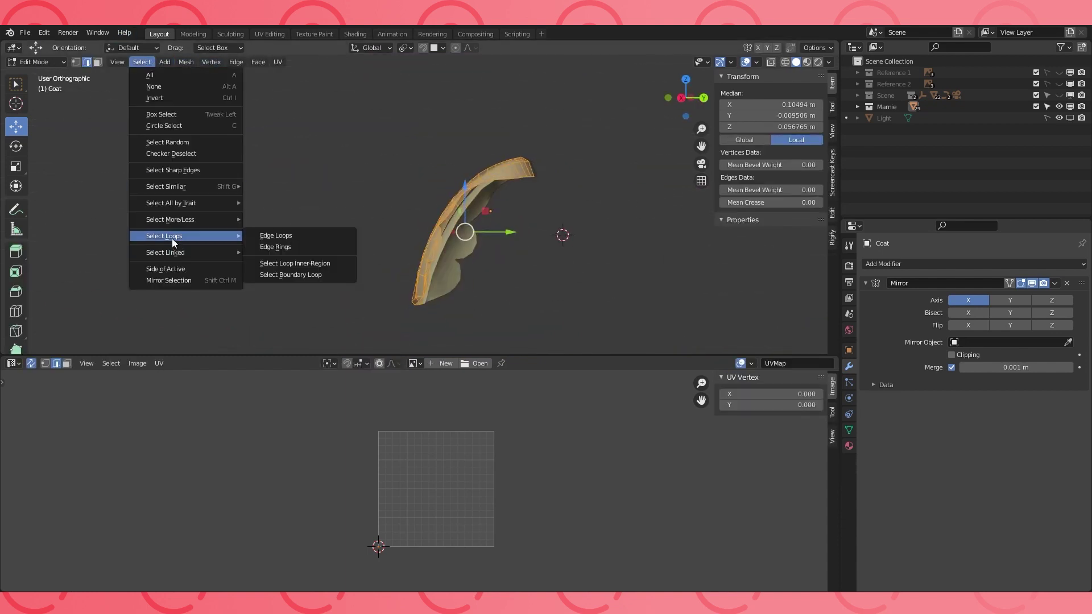
pyautogui.click(279, 275)
pyautogui.moveTo(268, 278); pyautogui.dragTo(427, 217, button='middle')
pyautogui.hotkey('ctrl', 'e')
pyautogui.click(529, 250)
# Unwrap the Coat mesh
pyautogui.moveTo(529, 250); pyautogui.dragTo(573, 221, button='middle')
pyautogui.press('u')
pyautogui.click(504, 210)
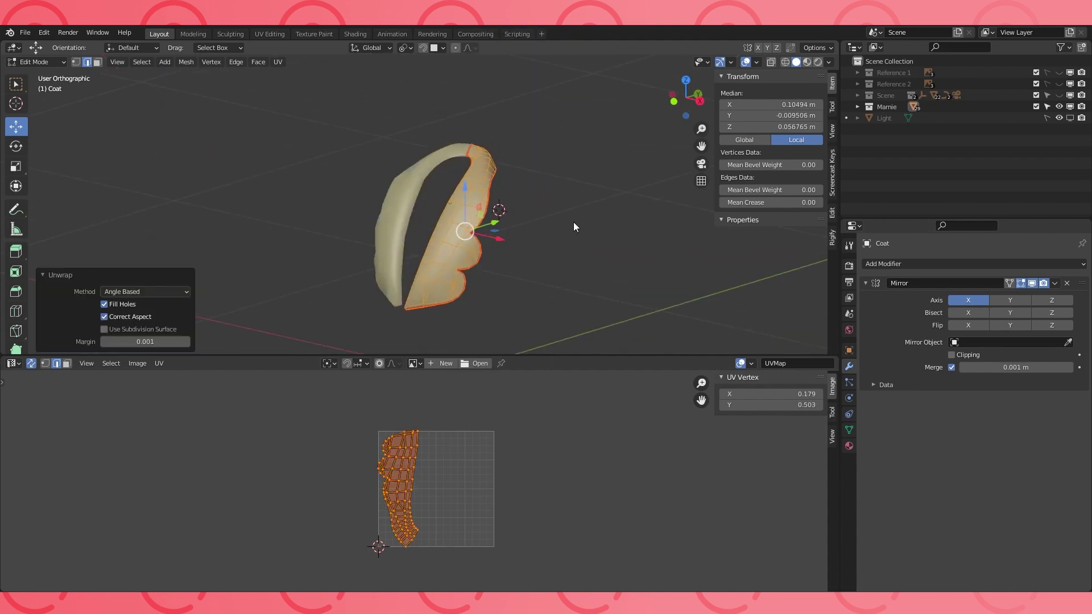
# Reveal all hidden meshes of the character and hide the unwrapped coat lapel
pyautogui.press('Tab')
pyautogui.hotkey('alt', 'h')
pyautogui.click(455, 224)
pyautogui.click(450, 224)
pyautogui.press('h')
# Select the boundary loop of the Coat.003 mesh and mark it as a seam
pyautogui.moveTo(449, 224); pyautogui.dragTo(459, 234, button='middle')
pyautogui.click(461, 235)
pyautogui.press('Tab')
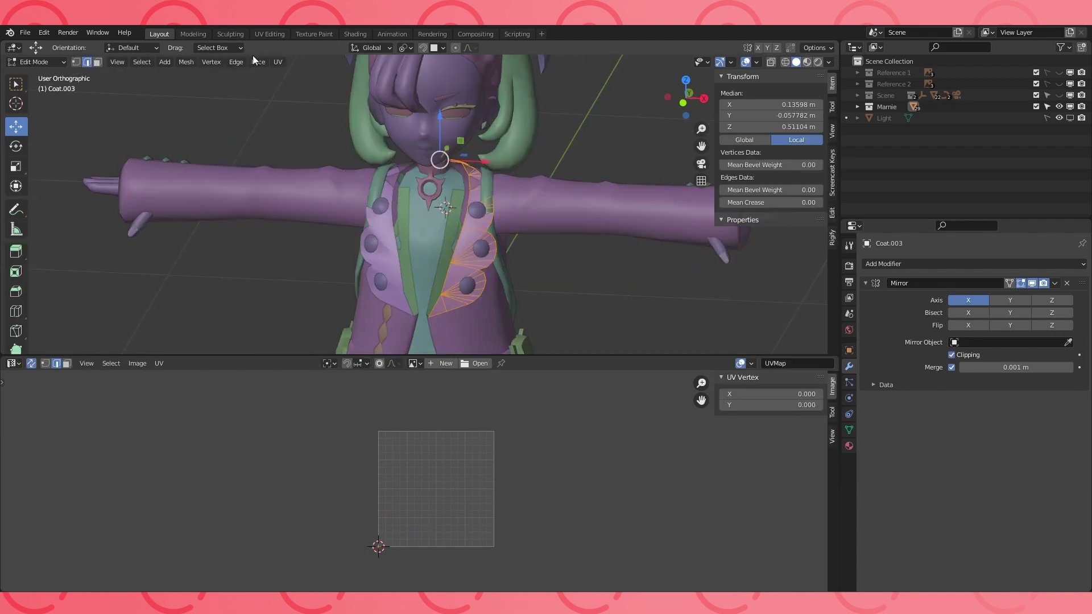
pyautogui.press('q')
pyautogui.click(230, 152)
pyautogui.keyDown('shift'); pyautogui.moveTo(207, 151); pyautogui.dragTo(202, 107, button='middle'); pyautogui.keyUp('shift')
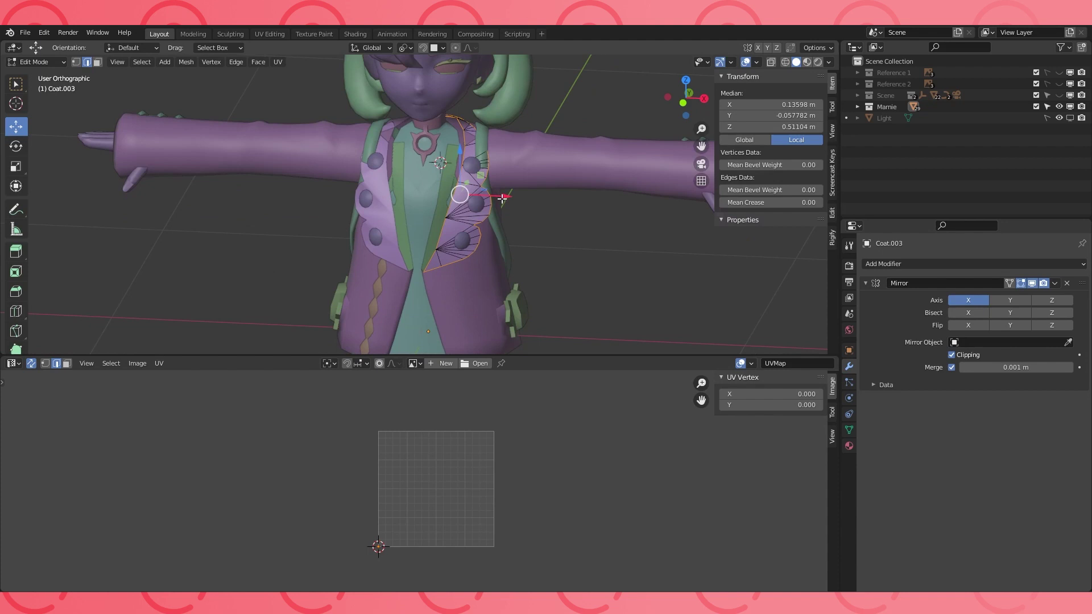
pyautogui.hotkey('ctrl', 'e')
pyautogui.click(501, 199)
# Unwrap the Coat.003 mesh and return to Object Mode
pyautogui.press('u')
pyautogui.click(485, 196)
pyautogui.press('Tab')
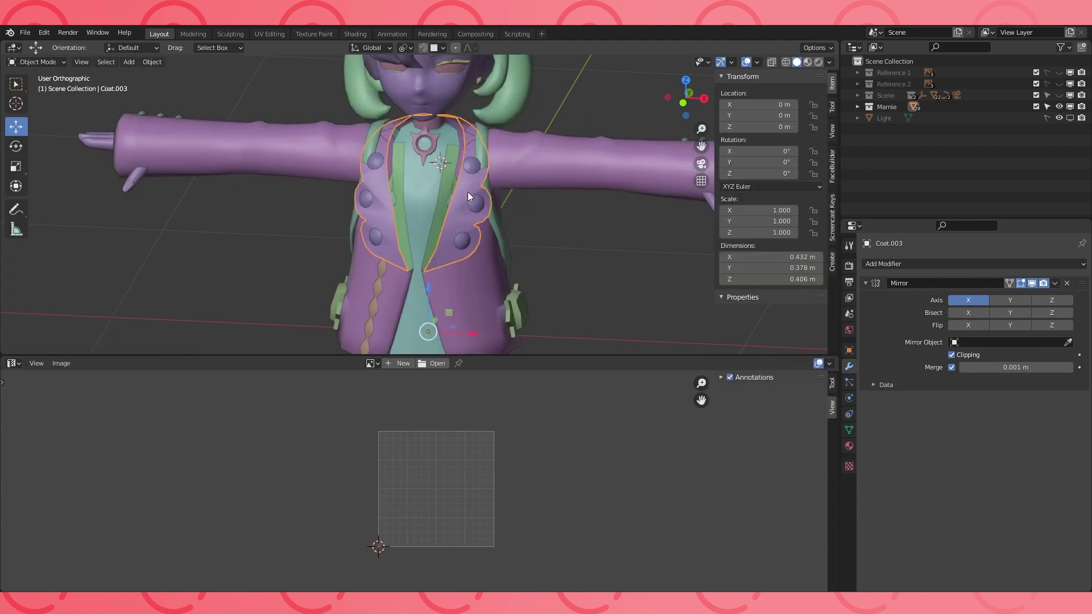
# Hide the Coat.003 mesh and select the ponytail mesh
pyautogui.press('h')
pyautogui.moveTo(466, 193); pyautogui.dragTo(467, 253, button='middle')
pyautogui.scroll(-2, 455, 177)
pyautogui.click(506, 177)
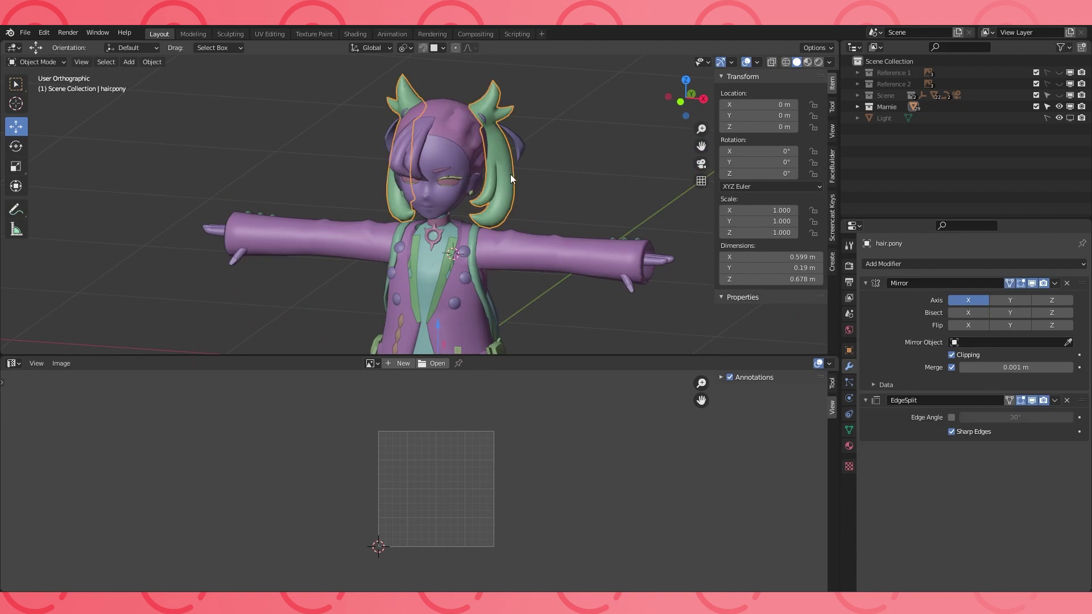
# Hide the ponytail, the remaining hair, the head and the eye meshes, including the lower eyelash, one after another
pyautogui.press('h')
pyautogui.click(507, 142)
pyautogui.press('h')
pyautogui.click(473, 132)
pyautogui.press('h')
pyautogui.click(444, 151)
pyautogui.press('h')
pyautogui.click(446, 176)
pyautogui.press('h')
pyautogui.click(448, 182)
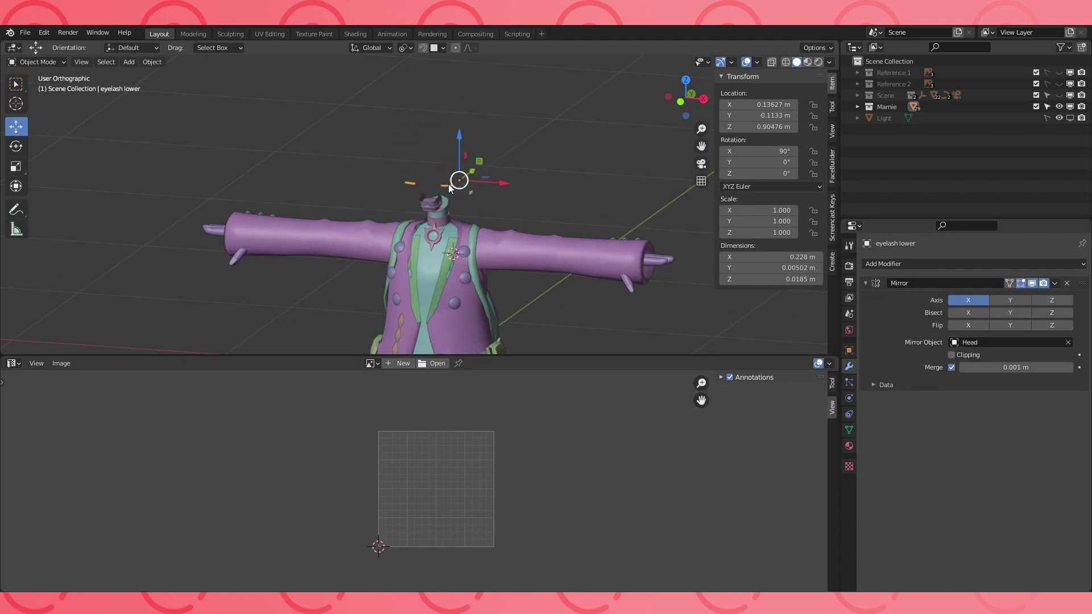
pyautogui.press('h')
# Hide the leftover mouth meshes above the neck
pyautogui.click(447, 203)
pyautogui.scroll(4, 448, 206)
pyautogui.press('h')
pyautogui.click(444, 205)
pyautogui.press('h')
pyautogui.press('h')
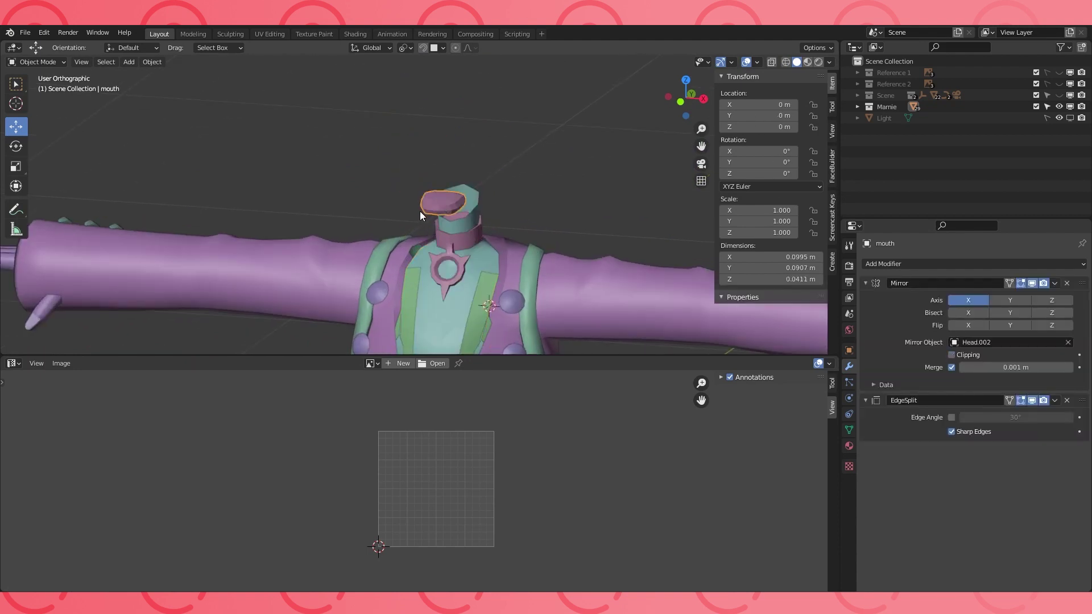
pyautogui.click(432, 207)
# Open the coat button mesh Detail 4 in Edit Mode and show it in wireframe
pyautogui.keyDown('shift'); pyautogui.moveTo(479, 252); pyautogui.dragTo(454, 108, button='middle'); pyautogui.keyUp('shift')
pyautogui.moveTo(455, 108); pyautogui.dragTo(478, 152, button='middle')
pyautogui.click(502, 145)
pyautogui.press('Tab')
pyautogui.press('a')
pyautogui.keyDown('shift'); pyautogui.moveTo(478, 152); pyautogui.dragTo(500, 208, button='middle'); pyautogui.keyUp('shift')
pyautogui.scroll(3, 442, 189)
pyautogui.click(382, 164)
pyautogui.moveTo(383, 164); pyautogui.dragTo(335, 149, button='middle')
pyautogui.scroll(3, 411, 168)
pyautogui.moveTo(393, 180); pyautogui.dragTo(455, 139, button='middle')
pyautogui.moveTo(357, 193)
pyautogui.mouseDown(button='middle')
pyautogui.moveTo(379, 205)
pyautogui.moveTo(417, 131)
pyautogui.moveTo(409, 148)
pyautogui.moveTo(379, 140)
pyautogui.moveTo(404, 137)
pyautogui.mouseUp(button='middle')
pyautogui.scroll(2, 379, 206)
pyautogui.click(785, 62)
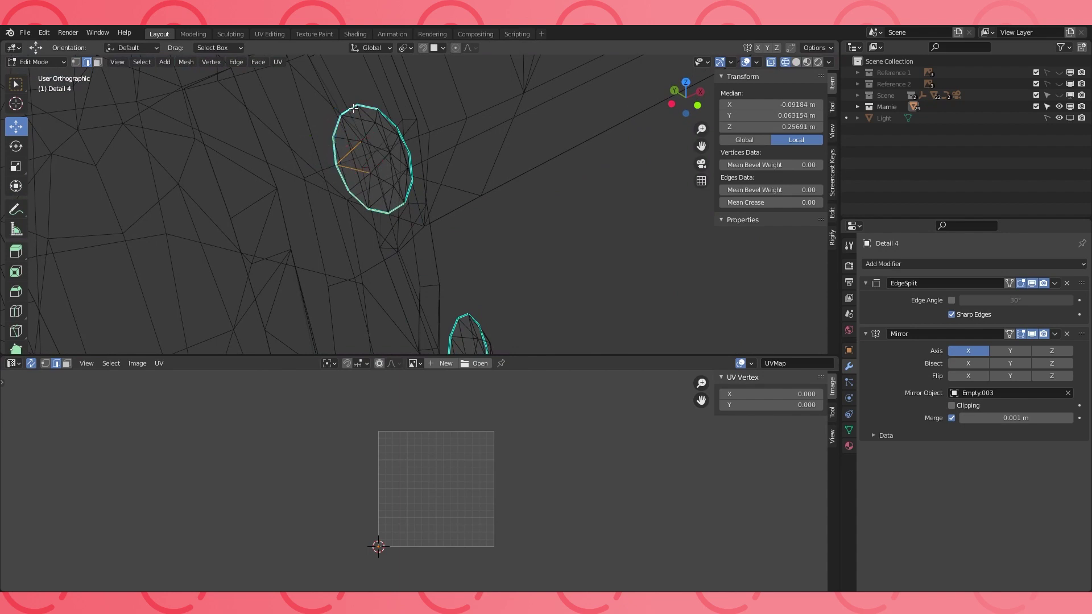
# Select the rim loop of the uppermost coat button and mark it as a seam
pyautogui.moveTo(354, 108); pyautogui.dragTo(409, 133, button='middle')
pyautogui.moveTo(441, 193); pyautogui.dragTo(418, 164, button='middle')
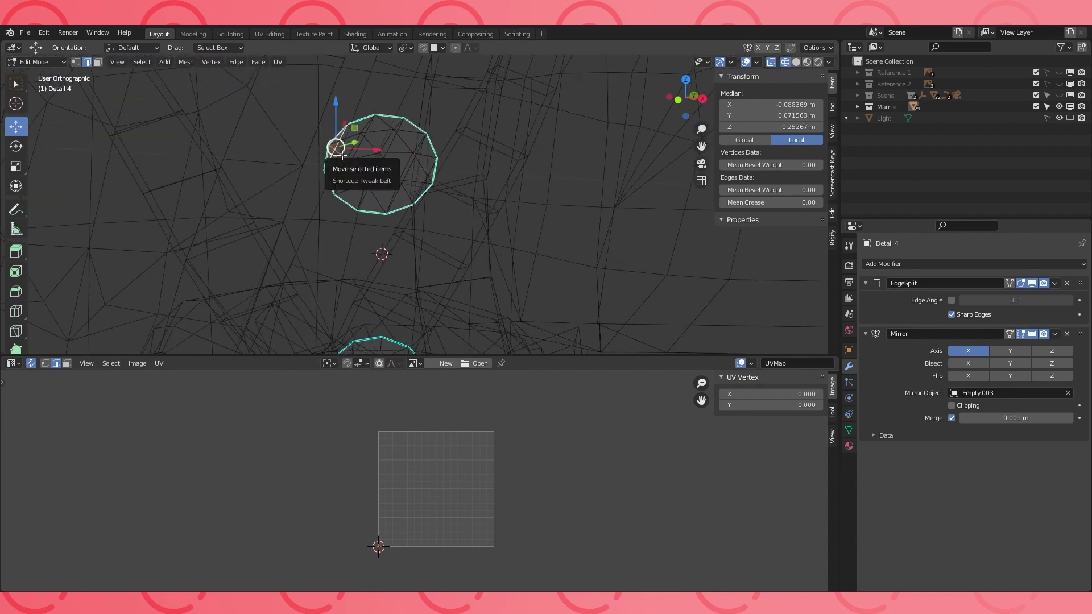
pyautogui.moveTo(333, 154); pyautogui.dragTo(382, 166, button='middle')
pyautogui.hotkey('ctrl', 'e')
pyautogui.click(344, 242)
# Select the rim loop of the middle coat button and mark it as a seam
pyautogui.scroll(-3, 444, 253)
pyautogui.keyDown('shift'); pyautogui.moveTo(450, 296); pyautogui.dragTo(454, 182, button='middle'); pyautogui.keyUp('shift')
pyautogui.scroll(3, 455, 183)
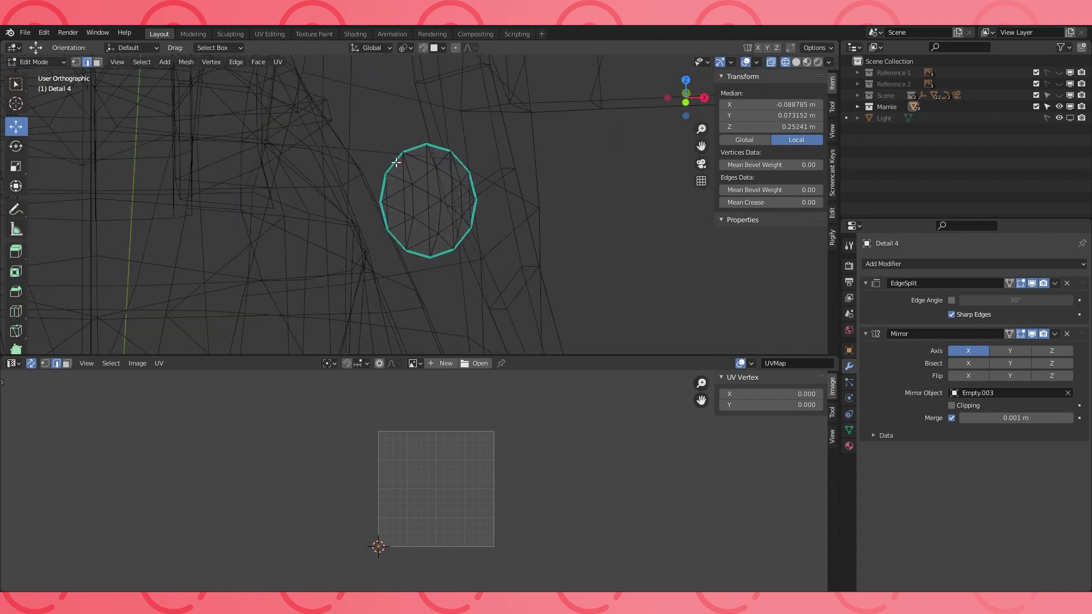
pyautogui.keyDown('ctrl'); pyautogui.click(394, 242); pyautogui.keyUp('ctrl')
pyautogui.moveTo(393, 242); pyautogui.dragTo(467, 249, button='middle')
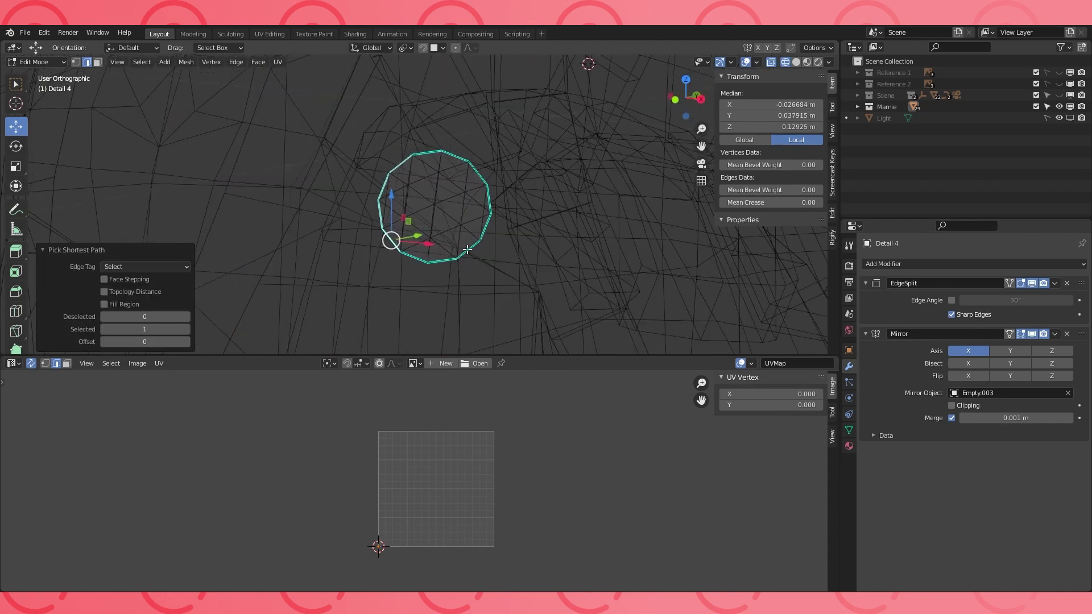
pyautogui.hotkey('ctrl', 'e')
pyautogui.click(432, 167)
# Select the rim loop of the lowest coat button and mark it as a seam
pyautogui.moveTo(432, 167); pyautogui.dragTo(403, 178, button='middle')
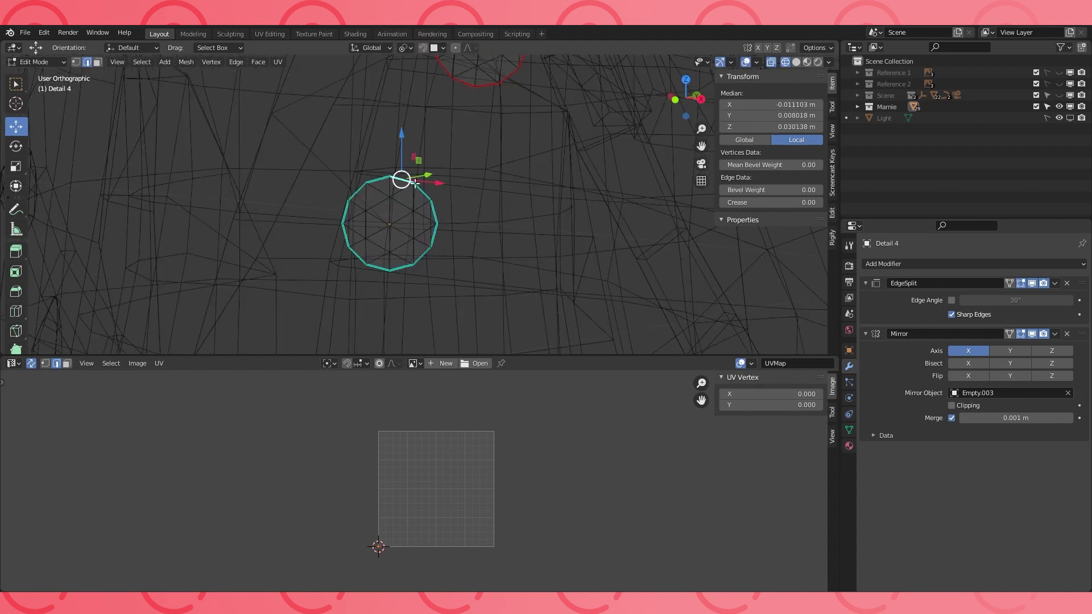
pyautogui.keyDown('ctrl'); pyautogui.click(387, 283); pyautogui.keyUp('ctrl')
pyautogui.hotkey('ctrl', 'e')
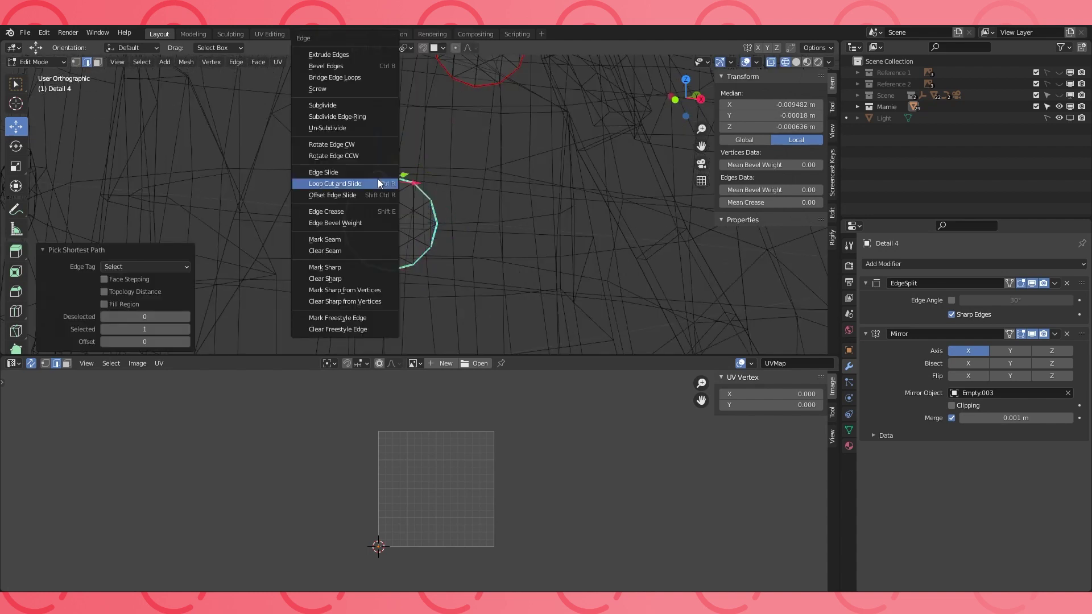
pyautogui.click(341, 243)
# Select all geometry of the Detail 4 button mesh and unwrap it
pyautogui.scroll(-5, 398, 199)
pyautogui.press('a')
pyautogui.press('u')
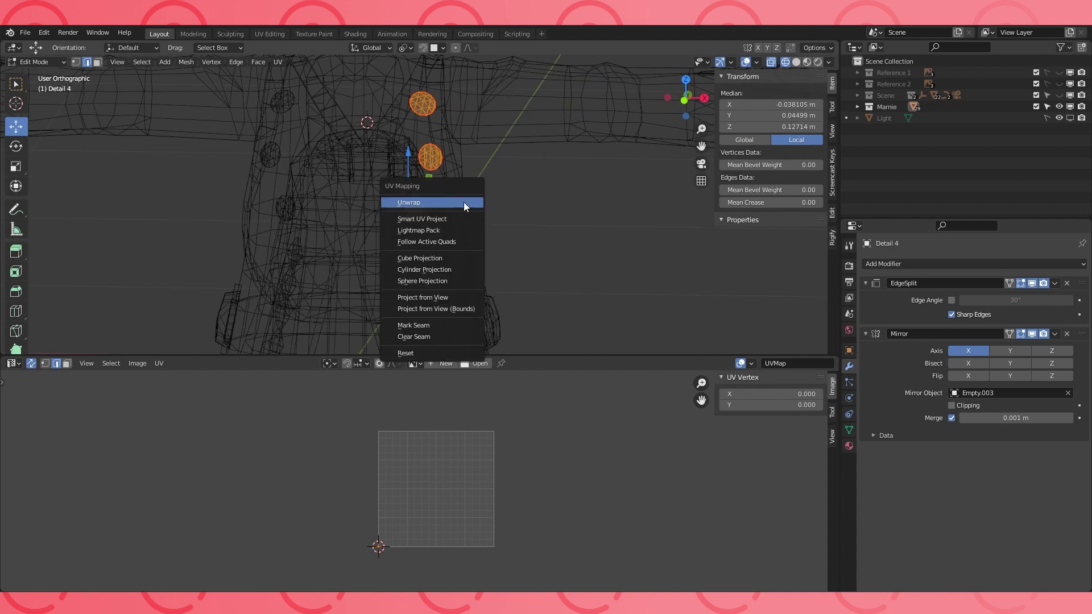
pyautogui.click(455, 203)
pyautogui.scroll(-4, 455, 205)
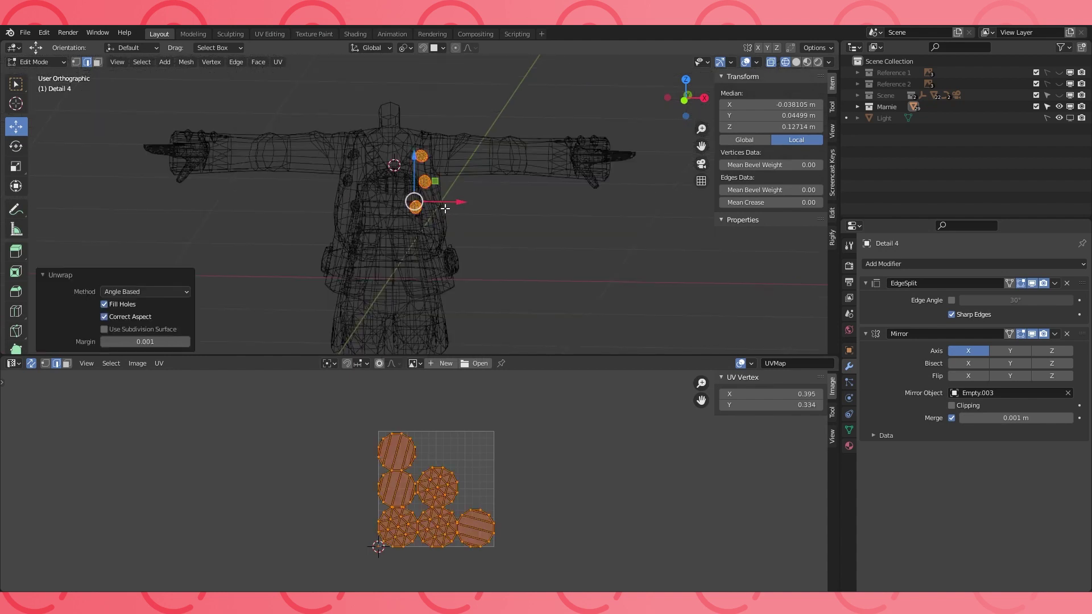
# Hide the unwrapped buttons and return to Object Mode with solid shading
pyautogui.press('h')
pyautogui.click(795, 61)
pyautogui.moveTo(538, 212)
pyautogui.mouseDown(button='middle')
pyautogui.moveTo(485, 219)
pyautogui.moveTo(481, 177)
pyautogui.mouseUp(button='middle')
pyautogui.scroll(6, 458, 221)
pyautogui.press('Tab')
# Select the Ribbon detial mesh on the coat and hide all other meshes
pyautogui.click(458, 222)
pyautogui.press('Tab')
pyautogui.scroll(1, 481, 177)
pyautogui.scroll(-3, 535, 191)
pyautogui.press('Tab')
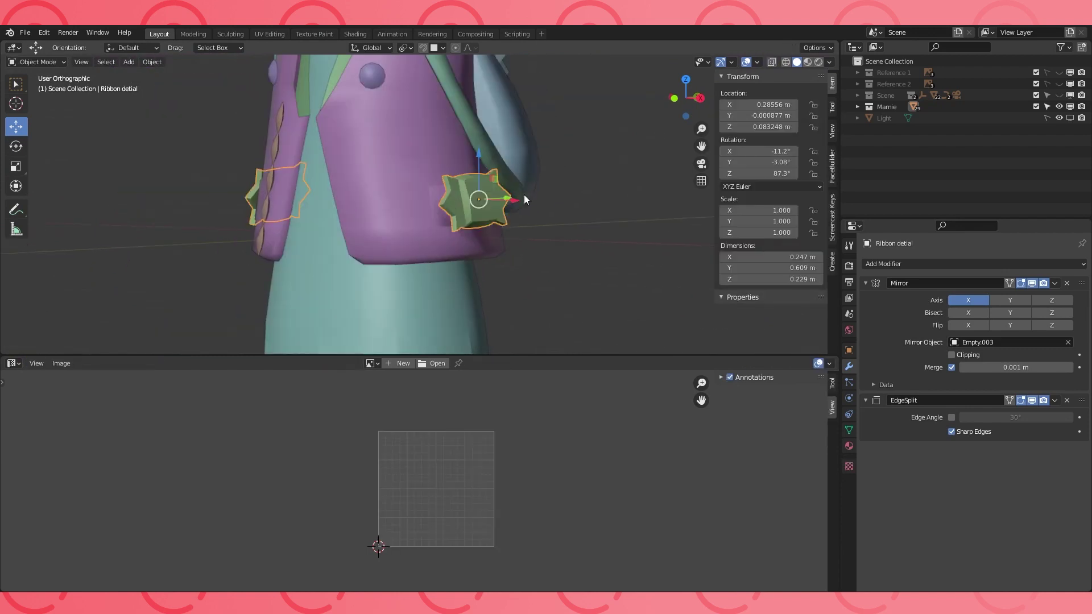
pyautogui.hotkey('ctrl', 'i')
pyautogui.press('h')
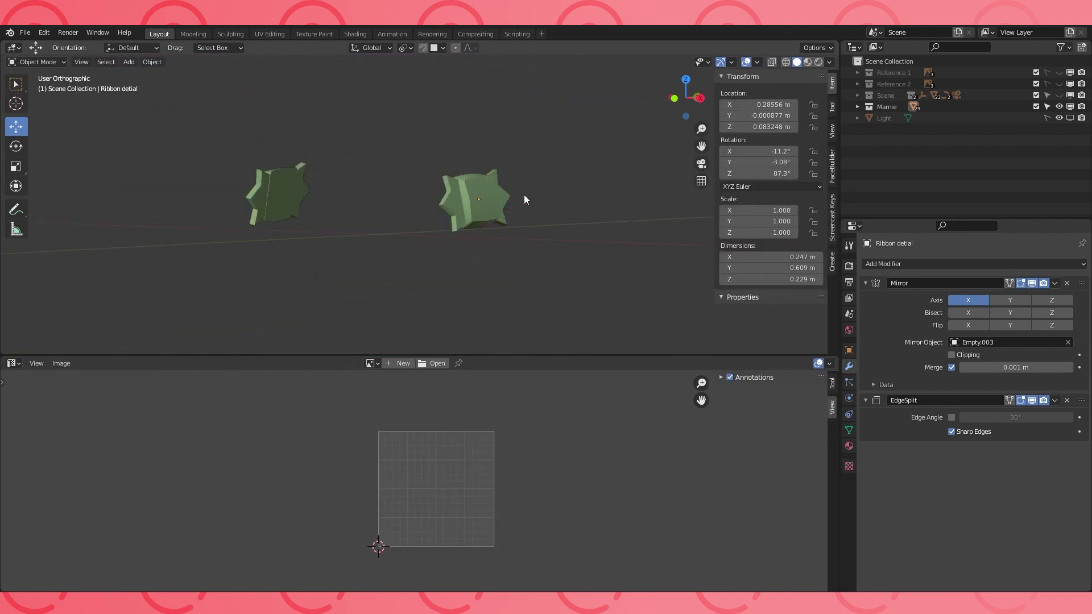
# In Edit Mode, select the zigzag outline edges of one star-shaped end of the ribbon detail and mark them as a seam
pyautogui.click(495, 209)
pyautogui.press('Tab')
pyautogui.scroll(3, 501, 227)
pyautogui.moveTo(500, 227); pyautogui.dragTo(484, 188, button='middle')
pyautogui.click(421, 206)
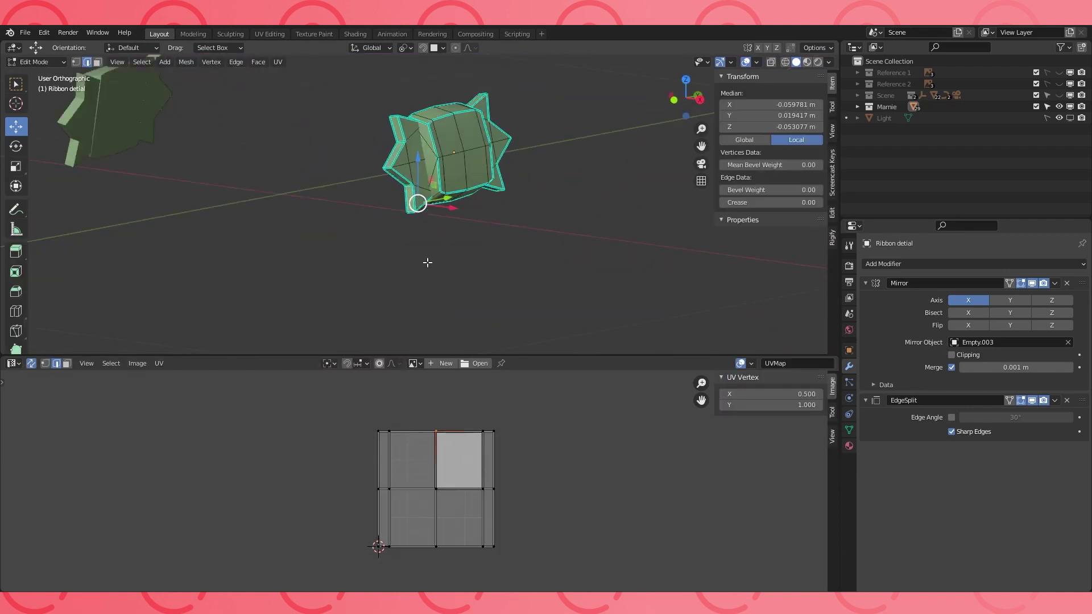
pyautogui.moveTo(436, 229); pyautogui.dragTo(405, 193, button='middle')
pyautogui.keyDown('ctrl'); pyautogui.click(405, 193); pyautogui.keyUp('ctrl')
pyautogui.moveTo(391, 122)
pyautogui.mouseDown(button='middle')
pyautogui.moveTo(395, 134)
pyautogui.moveTo(468, 140)
pyautogui.moveTo(429, 136)
pyautogui.moveTo(434, 127)
pyautogui.moveTo(381, 160)
pyautogui.mouseUp(button='middle')
pyautogui.hotkey('ctrl', 'z')
pyautogui.keyDown('ctrl'); pyautogui.click(391, 134); pyautogui.keyUp('ctrl')
pyautogui.click(786, 62)
pyautogui.hotkey('ctrl', 'e')
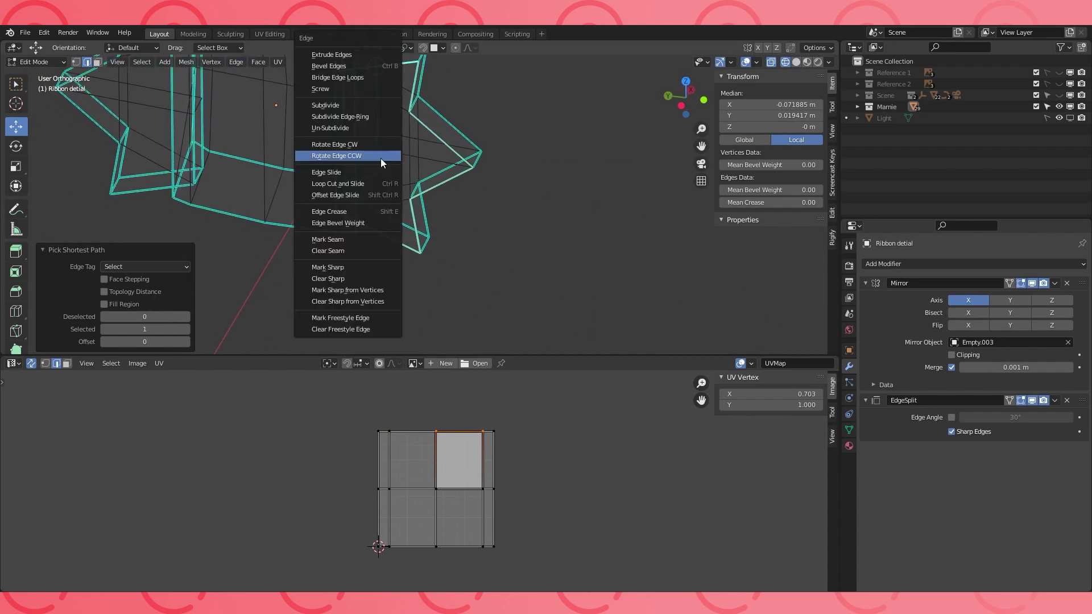
pyautogui.click(345, 241)
# Select the hidden inner faces between the ribbon detail's band and star ends and delete them
pyautogui.moveTo(353, 236); pyautogui.dragTo(431, 171, button='middle')
pyautogui.click(97, 63)
pyautogui.moveTo(393, 122); pyautogui.dragTo(350, 156, button='middle')
pyautogui.click(351, 124)
pyautogui.keyDown('shift'); pyautogui.click(265, 166); pyautogui.keyUp('shift')
pyautogui.press('x')
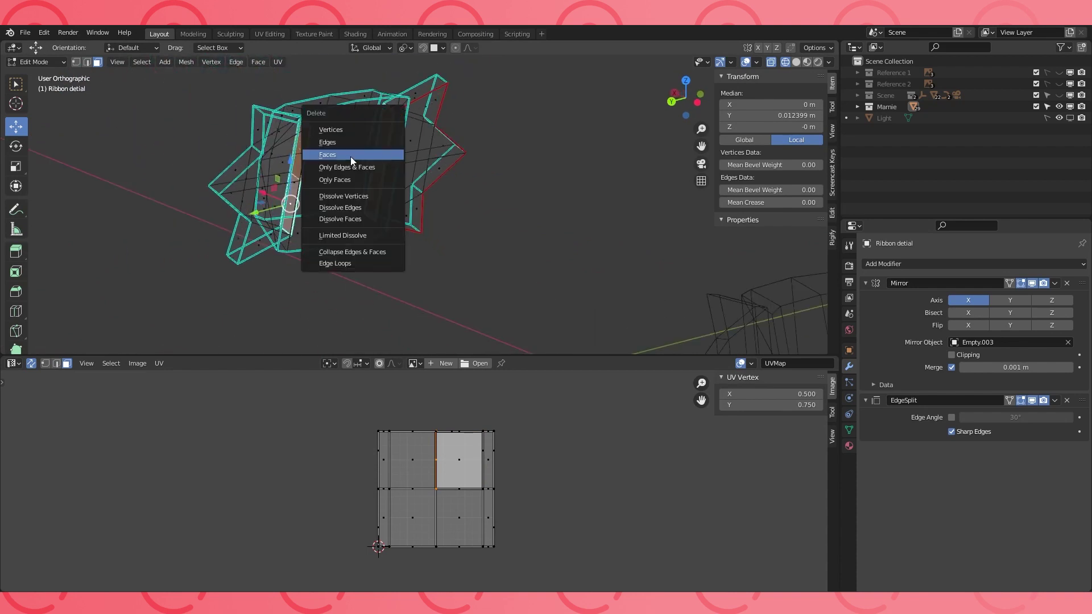
pyautogui.click(350, 153)
# Select the zigzag outline edges of the ribbon detail's other star end and mark them as a seam
pyautogui.moveTo(394, 116); pyautogui.dragTo(42, 70, button='middle')
pyautogui.click(234, 106)
pyautogui.moveTo(233, 106); pyautogui.dragTo(229, 105, button='middle')
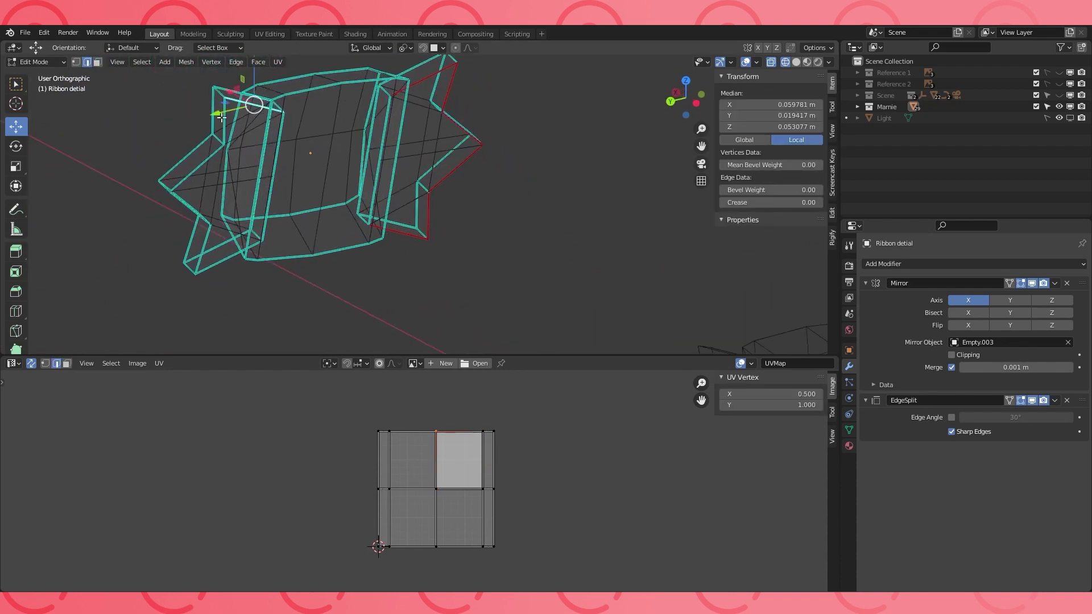
pyautogui.click(797, 62)
pyautogui.click(254, 104)
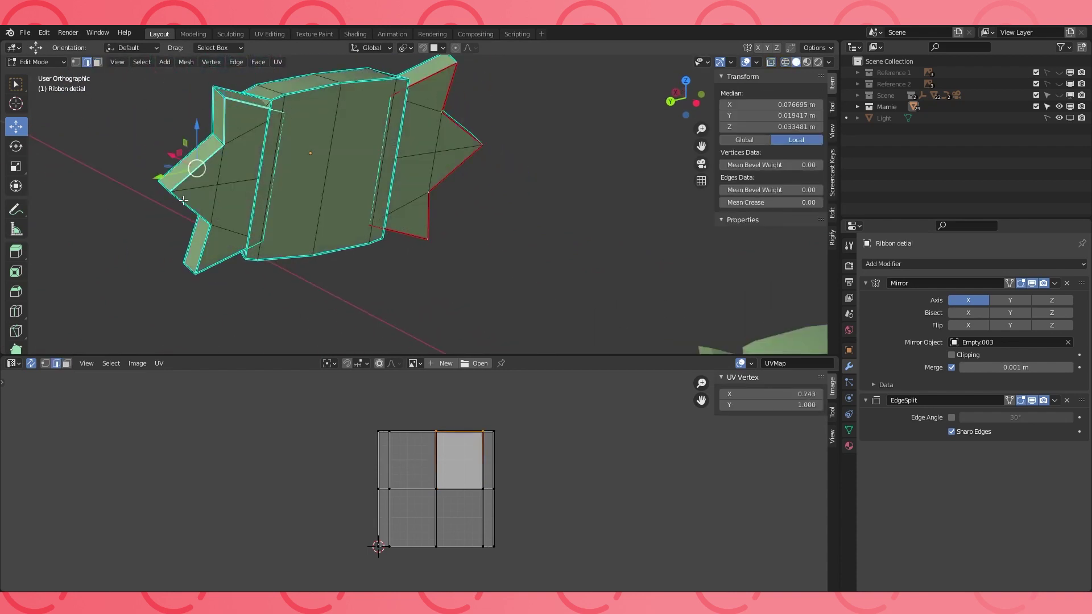
pyautogui.hotkey('ctrl', 'e')
pyautogui.click(210, 267)
# Select the short edges where that star end meets the central band and mark them as seams
pyautogui.moveTo(321, 263); pyautogui.dragTo(298, 261, button='middle')
pyautogui.click(297, 261)
pyautogui.keyDown('shift'); pyautogui.moveTo(307, 187); pyautogui.dragTo(318, 117, button='middle'); pyautogui.keyUp('shift')
pyautogui.keyDown('shift'); pyautogui.click(317, 274); pyautogui.keyUp('shift')
pyautogui.hotkey('ctrl', 'e')
pyautogui.click(320, 277)
pyautogui.moveTo(319, 276); pyautogui.dragTo(407, 225, button='middle')
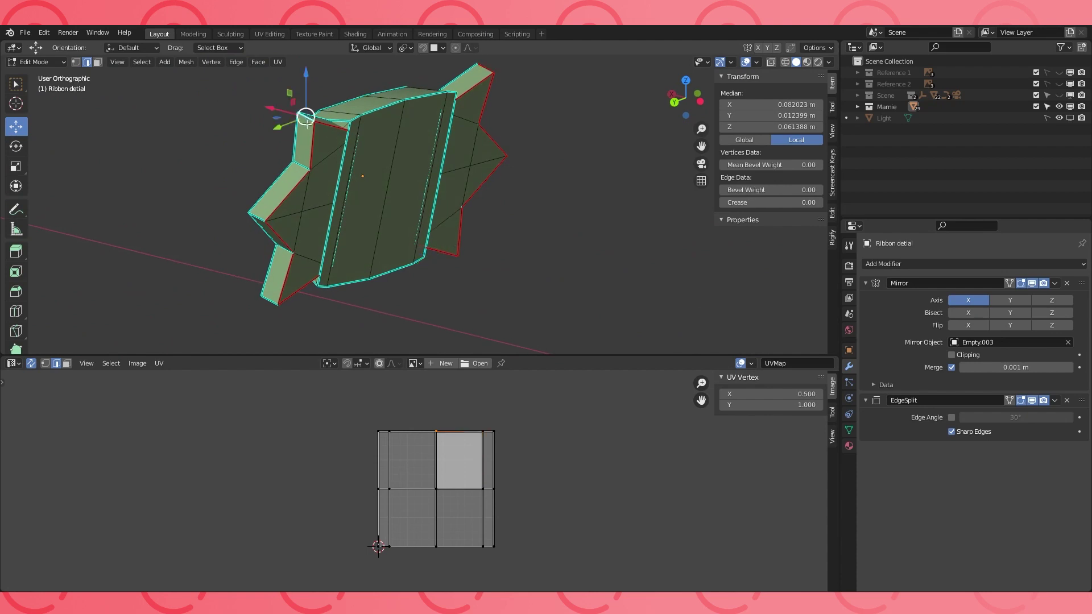
# Select the short edges joining star end and band on the opposite side of the ribbon detail and mark them as seams
pyautogui.moveTo(383, 284); pyautogui.dragTo(325, 185, button='middle')
pyautogui.click(255, 191)
pyautogui.moveTo(255, 192); pyautogui.dragTo(370, 199, button='middle')
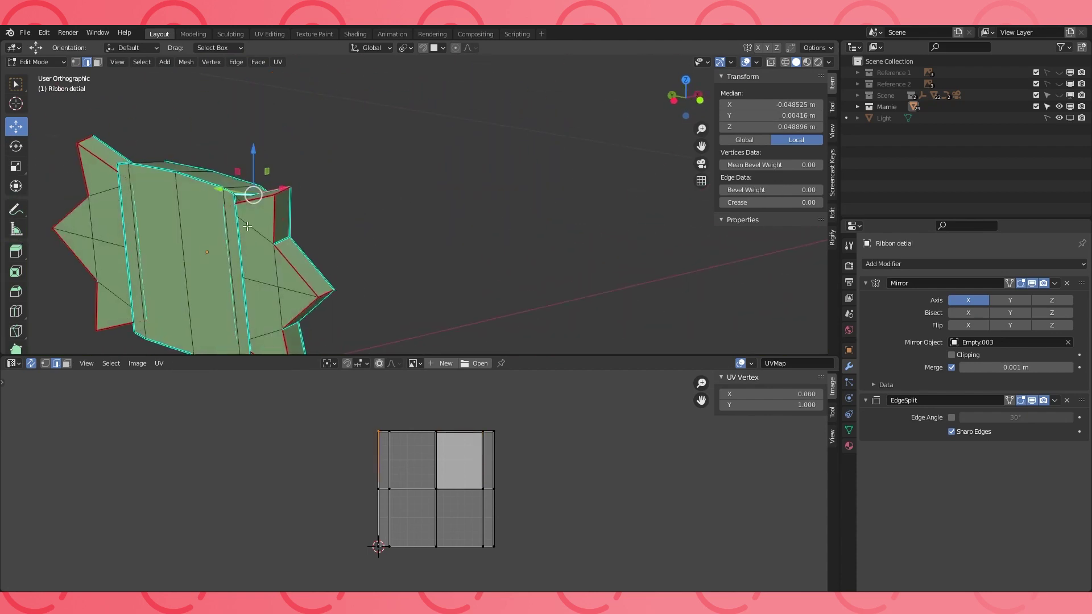
pyautogui.keyDown('shift'); pyautogui.click(256, 256); pyautogui.keyUp('shift')
pyautogui.keyDown('shift'); pyautogui.moveTo(256, 256); pyautogui.dragTo(281, 159, button='middle'); pyautogui.keyUp('shift')
pyautogui.moveTo(399, 210); pyautogui.dragTo(254, 207, button='middle')
pyautogui.keyDown('shift'); pyautogui.click(326, 243); pyautogui.keyUp('shift')
pyautogui.moveTo(326, 243)
pyautogui.keyDown('shift'); pyautogui.mouseDown(button='middle')
pyautogui.moveTo(318, 216)
pyautogui.moveTo(305, 267)
pyautogui.moveTo(308, 252)
pyautogui.mouseUp(button='middle'); pyautogui.keyUp('shift')
pyautogui.hotkey('ctrl', 'e')
pyautogui.click(282, 252)
# Select an edge loop along the border of the ribbon detail's central band and mark it as a seam
pyautogui.keyDown('alt'); pyautogui.click(332, 253); pyautogui.keyUp('alt')
pyautogui.moveTo(386, 242); pyautogui.dragTo(254, 227, button='middle')
pyautogui.hotkey('ctrl', 'e')
pyautogui.click(341, 239)
# Mark the edge loop on the other border of the central band as a seam and unwrap the whole ribbon detail
pyautogui.moveTo(341, 236); pyautogui.dragTo(211, 220, button='middle')
pyautogui.keyDown('alt'); pyautogui.click(326, 207); pyautogui.keyUp('alt')
pyautogui.moveTo(375, 126); pyautogui.dragTo(336, 175, button='middle')
pyautogui.hotkey('ctrl', 'e')
pyautogui.click(314, 240)
pyautogui.moveTo(382, 144); pyautogui.dragTo(357, 181, button='middle')
pyautogui.press('a')
pyautogui.press('u')
pyautogui.click(325, 208)
# Mark the remaining edge between the band and the lower part of the star end as a seam and unwrap again
pyautogui.click(317, 251)
pyautogui.hotkey('ctrl', 'e')
pyautogui.click(318, 260)
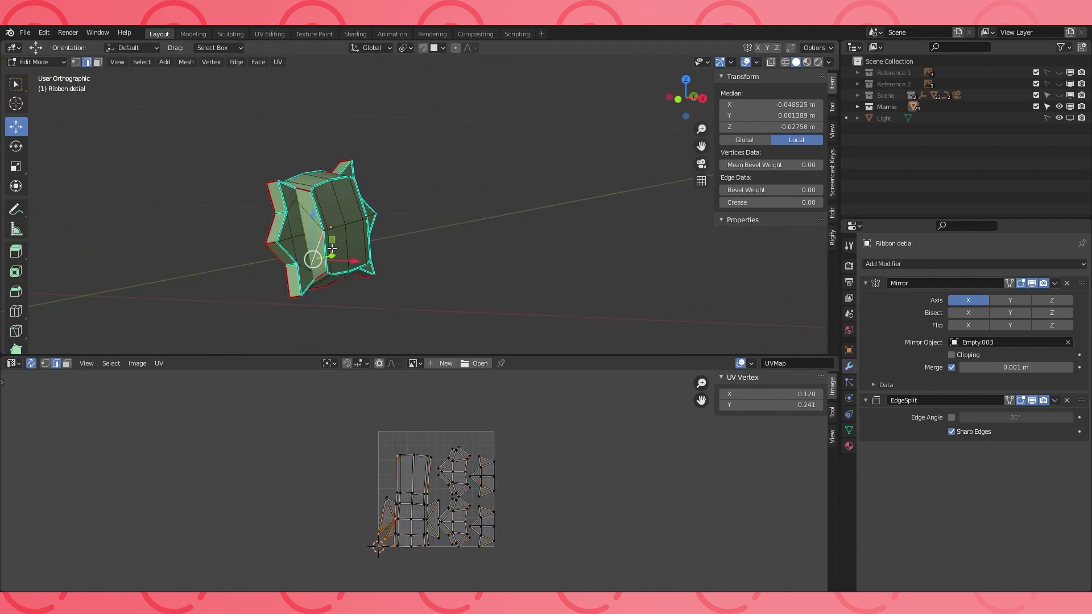
pyautogui.press('a')
pyautogui.press('u')
pyautogui.click(332, 248)
# Return to Object Mode and reveal all hidden meshes of the character
pyautogui.moveTo(332, 248); pyautogui.dragTo(352, 221, button='middle')
pyautogui.scroll(-4, 336, 221)
pyautogui.scroll(-3, 476, 150)
pyautogui.moveTo(476, 150)
pyautogui.mouseDown(button='middle')
pyautogui.moveTo(438, 157)
pyautogui.moveTo(488, 164)
pyautogui.mouseUp(button='middle')
pyautogui.press('Tab')
pyautogui.hotkey('alt', 'h')
# Select the Ribbon detial.001 mesh and hide every unselected mesh
pyautogui.scroll(-1, 476, 237)
pyautogui.moveTo(476, 237)
pyautogui.mouseDown(button='middle')
pyautogui.moveTo(336, 222)
pyautogui.moveTo(341, 206)
pyautogui.moveTo(292, 197)
pyautogui.moveTo(378, 196)
pyautogui.mouseUp(button='middle')
pyautogui.click(404, 209)
pyautogui.hotkey('shift', 'h')
# In Edit Mode with wireframe shading, select the hidden inner faces of Ribbon detial.001 and delete them
pyautogui.press('Tab')
pyautogui.scroll(3, 395, 212)
pyautogui.click(97, 62)
pyautogui.scroll(3, 398, 171)
pyautogui.click(785, 62)
pyautogui.scroll(3, 451, 199)
pyautogui.moveTo(452, 199); pyautogui.dragTo(478, 202, button='middle')
pyautogui.moveTo(296, 285); pyautogui.dragTo(228, 261, button='middle')
pyautogui.keyDown('shift'); pyautogui.click(227, 261); pyautogui.keyUp('shift')
pyautogui.press('x')
pyautogui.click(176, 261)
# Turn off wireframe display and mark the front outline edges of the star-shaped end on Ribbon detial.001 as seams
pyautogui.press('2')
pyautogui.moveTo(284, 227); pyautogui.dragTo(327, 211, button='middle')
pyautogui.click(326, 211)
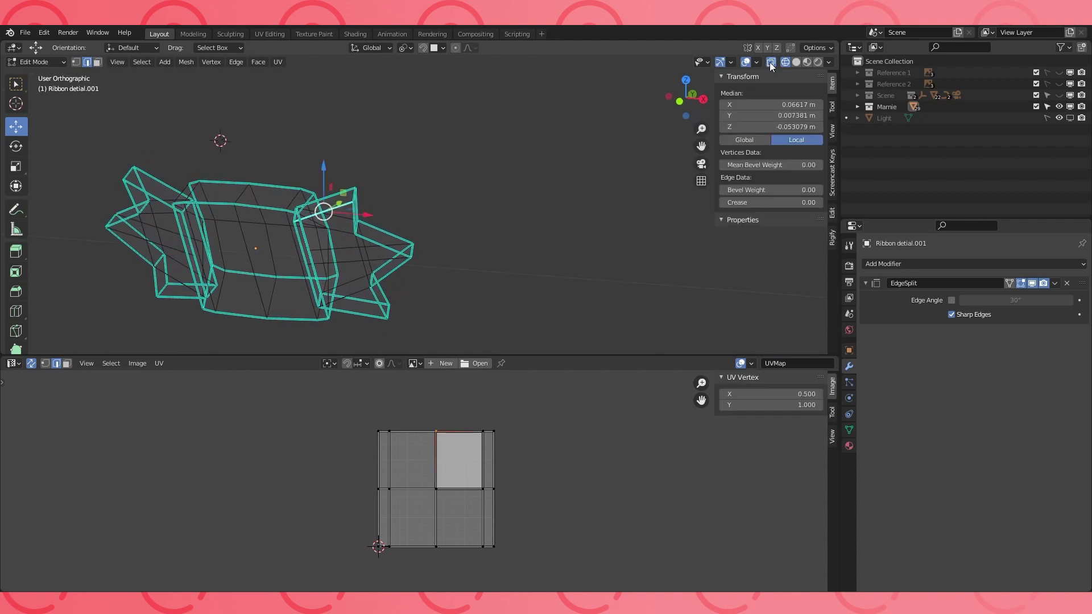
pyautogui.click(772, 61)
pyautogui.moveTo(483, 121); pyautogui.dragTo(351, 229, button='middle')
pyautogui.click(352, 229)
pyautogui.keyDown('ctrl'); pyautogui.click(382, 312); pyautogui.keyUp('ctrl')
pyautogui.moveTo(356, 307); pyautogui.dragTo(501, 260, button='middle')
pyautogui.hotkey('ctrl', 'e')
pyautogui.click(382, 295)
pyautogui.hotkey('ctrl', 'e')
pyautogui.click(494, 241)
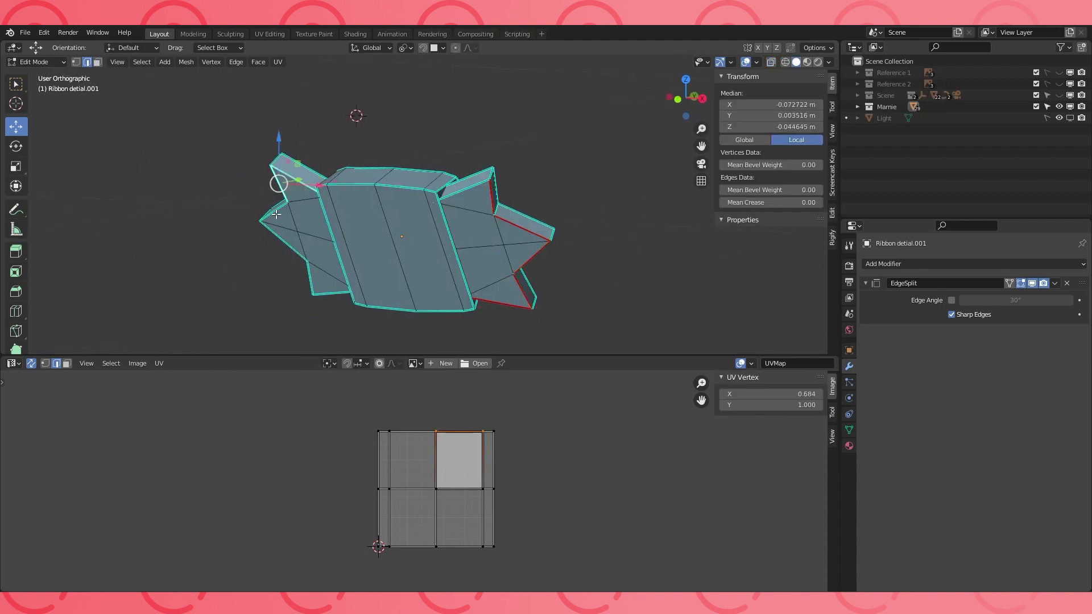
# Mark the front border of the ribbon's central band and the short edges across its rim as seams
pyautogui.keyDown('alt'); pyautogui.click(317, 280); pyautogui.keyUp('alt')
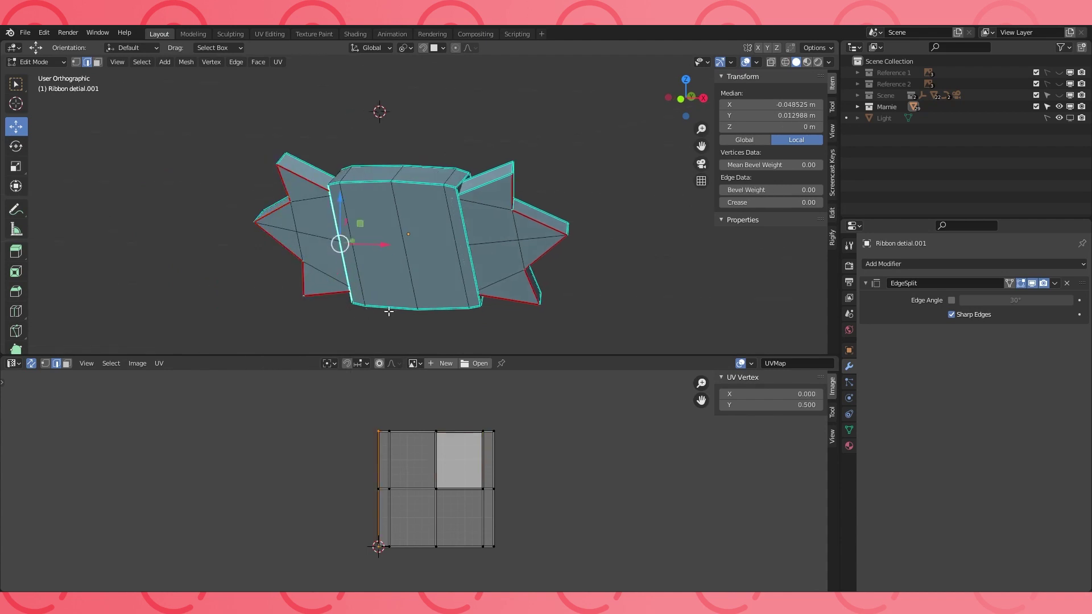
pyautogui.hotkey('ctrl', 'e')
pyautogui.click(475, 281)
pyautogui.moveTo(474, 280); pyautogui.dragTo(577, 293, button='middle')
pyautogui.keyDown('shift'); pyautogui.click(387, 173); pyautogui.keyUp('shift')
pyautogui.moveTo(387, 172); pyautogui.dragTo(327, 171, button='middle')
pyautogui.keyDown('shift'); pyautogui.click(553, 191); pyautogui.keyUp('shift')
pyautogui.hotkey('ctrl', 'e')
pyautogui.click(507, 242)
# Mark the rim edges at the star tips and the band's back edge as seams, and unwrap the whole mesh
pyautogui.moveTo(487, 236); pyautogui.dragTo(508, 187, button='middle')
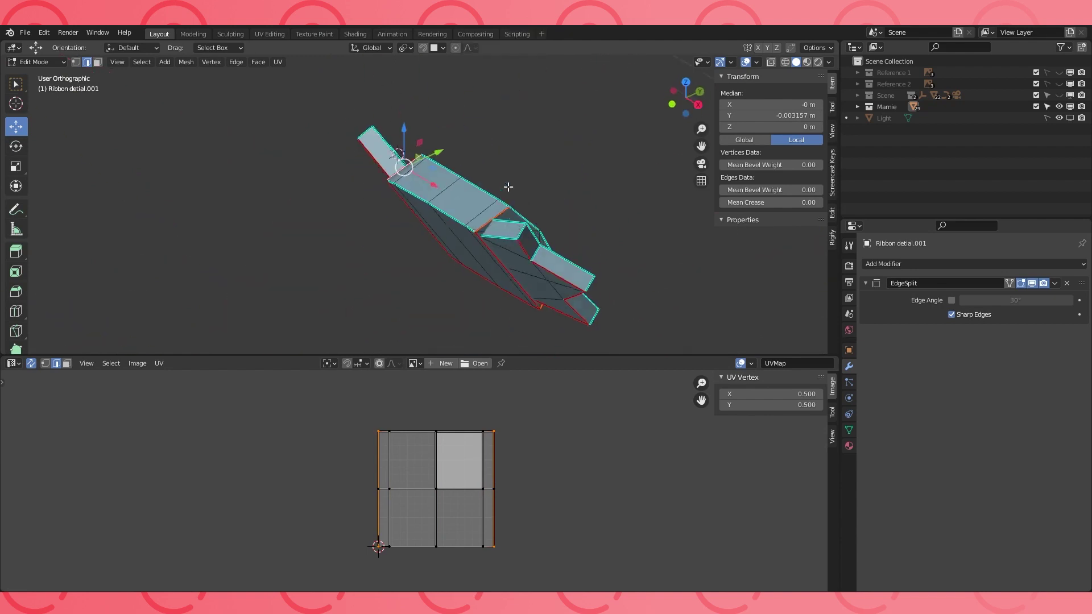
pyautogui.click(526, 231)
pyautogui.moveTo(526, 231); pyautogui.dragTo(501, 226, button='middle')
pyautogui.keyDown('shift'); pyautogui.click(598, 285); pyautogui.keyUp('shift')
pyautogui.moveTo(598, 285); pyautogui.dragTo(410, 265, button='middle')
pyautogui.keyDown('shift'); pyautogui.click(575, 273); pyautogui.keyUp('shift')
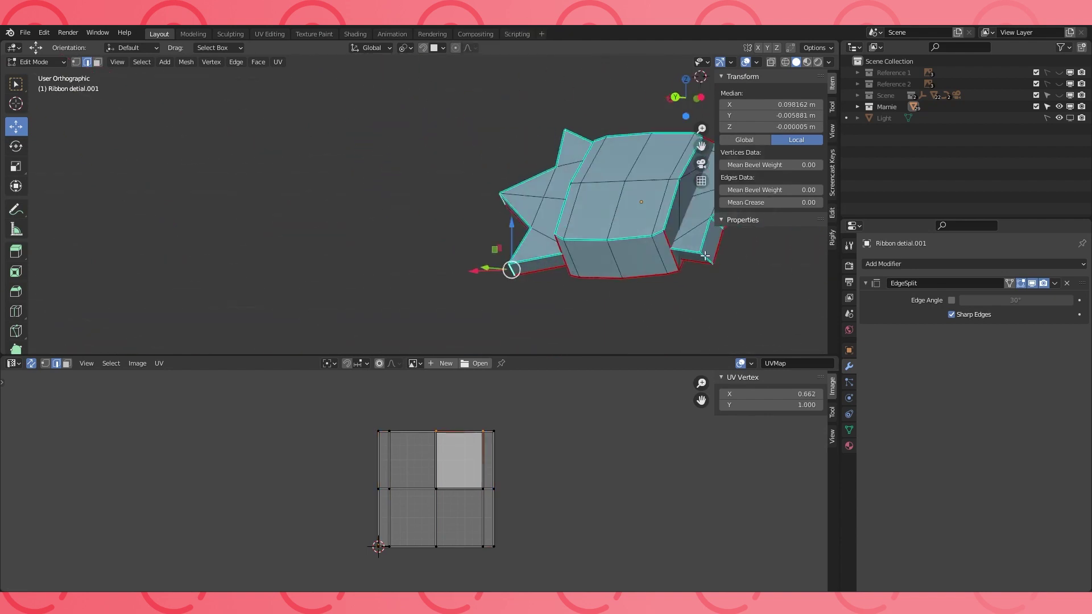
pyautogui.keyDown('shift'); pyautogui.click(706, 256); pyautogui.keyUp('shift')
pyautogui.keyDown('shift'); pyautogui.moveTo(678, 238); pyautogui.dragTo(513, 270, button='middle'); pyautogui.keyUp('shift')
pyautogui.keyDown('alt'); pyautogui.keyDown('shift'); pyautogui.click(593, 216); pyautogui.keyUp('shift'); pyautogui.keyUp('alt')
pyautogui.hotkey('ctrl', 'e')
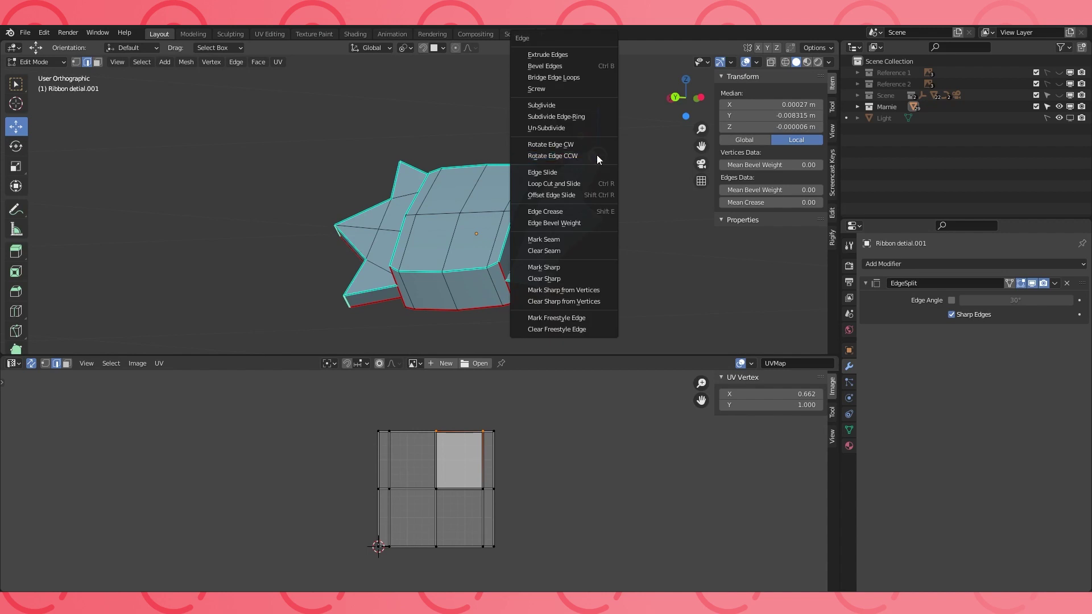
pyautogui.click(554, 241)
pyautogui.press('a')
pyautogui.press('u')
pyautogui.click(564, 246)
# Match a ribbon face with its UV island, and unwrap the whole mesh again in wireframe display
pyautogui.scroll(3, 492, 468)
pyautogui.moveTo(492, 468); pyautogui.dragTo(521, 435, button='middle')
pyautogui.moveTo(591, 283); pyautogui.dragTo(520, 297, button='middle')
pyautogui.click(98, 62)
pyautogui.click(408, 263)
pyautogui.moveTo(423, 270); pyautogui.dragTo(511, 249, button='middle')
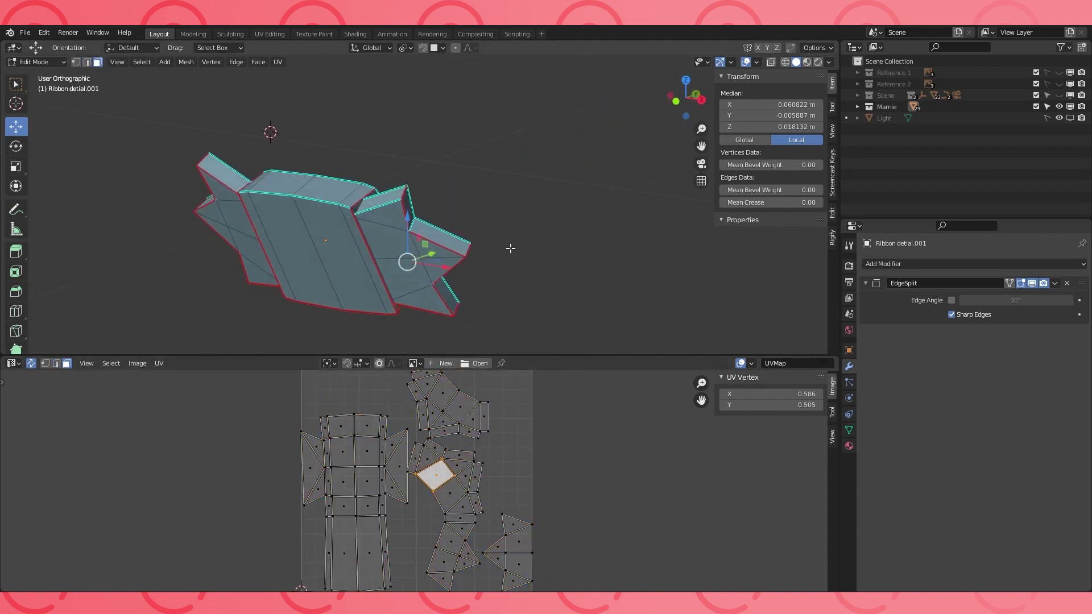
pyautogui.click(786, 63)
pyautogui.scroll(2, 493, 202)
pyautogui.moveTo(406, 209)
pyautogui.mouseDown(button='middle')
pyautogui.moveTo(493, 203)
pyautogui.moveTo(428, 189)
pyautogui.moveTo(439, 207)
pyautogui.mouseUp(button='middle')
pyautogui.press('a')
pyautogui.press('u')
pyautogui.click(439, 208)
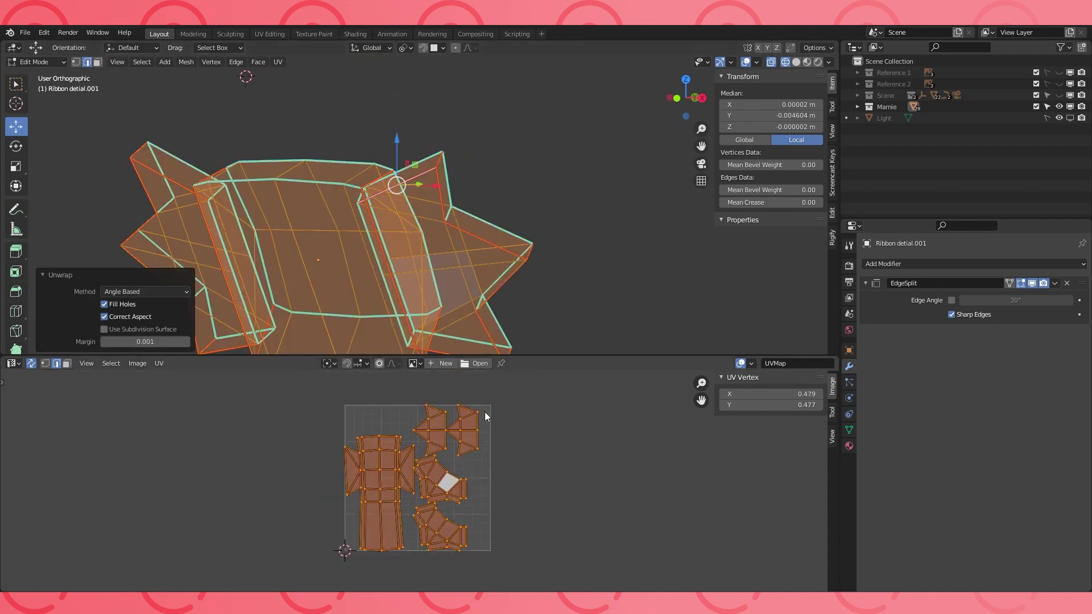
# Return to Object Mode with solid shading and reveal all hidden meshes of the character
pyautogui.scroll(-2, 485, 411)
pyautogui.press('Tab')
pyautogui.click(797, 62)
pyautogui.scroll(-6, 517, 190)
pyautogui.moveTo(517, 190); pyautogui.dragTo(452, 207, button='middle')
pyautogui.hotkey('alt', 'h')
pyautogui.scroll(-6, 454, 197)
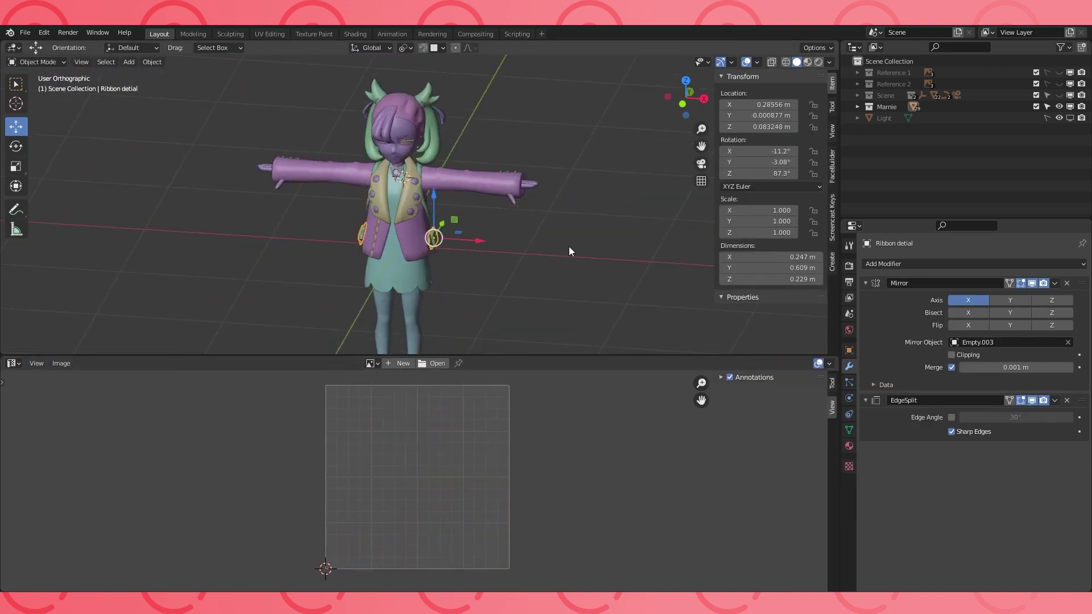
pyautogui.moveTo(568, 246); pyautogui.dragTo(507, 226, button='middle')
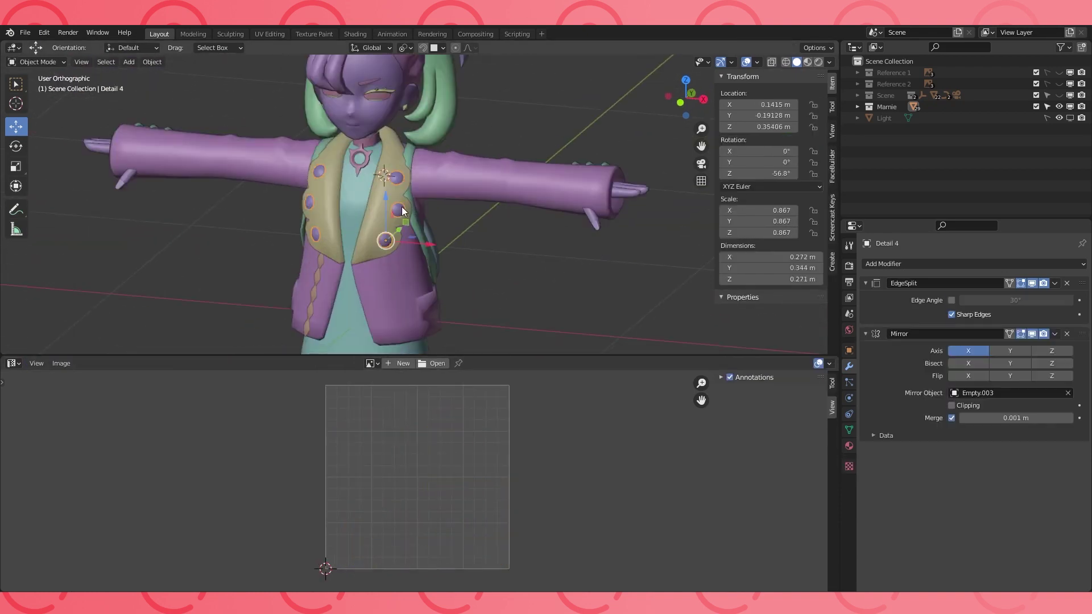
# Hide the finished meshes around the neck and head, including the head and lower eyelashes
pyautogui.click(368, 182)
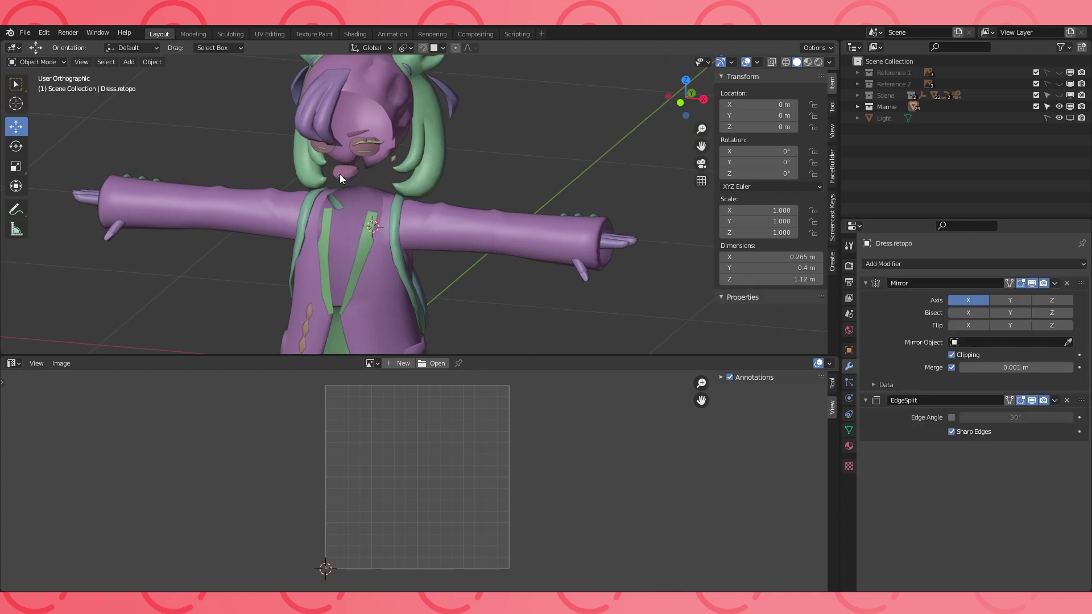
pyautogui.click(336, 174)
pyautogui.click(318, 169)
pyautogui.press('h')
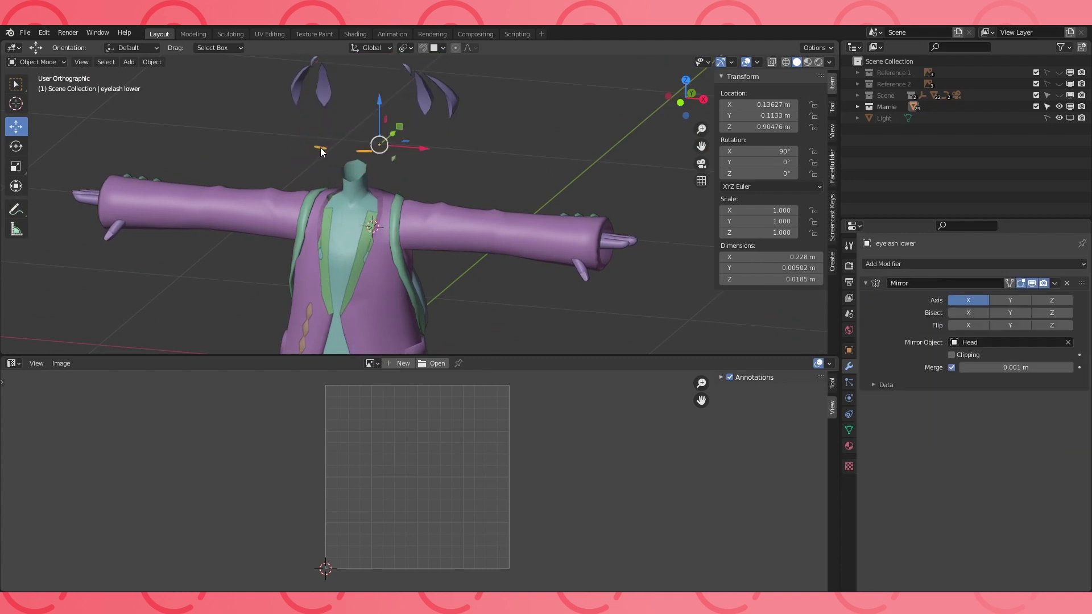
pyautogui.click(320, 148)
pyautogui.press('h')
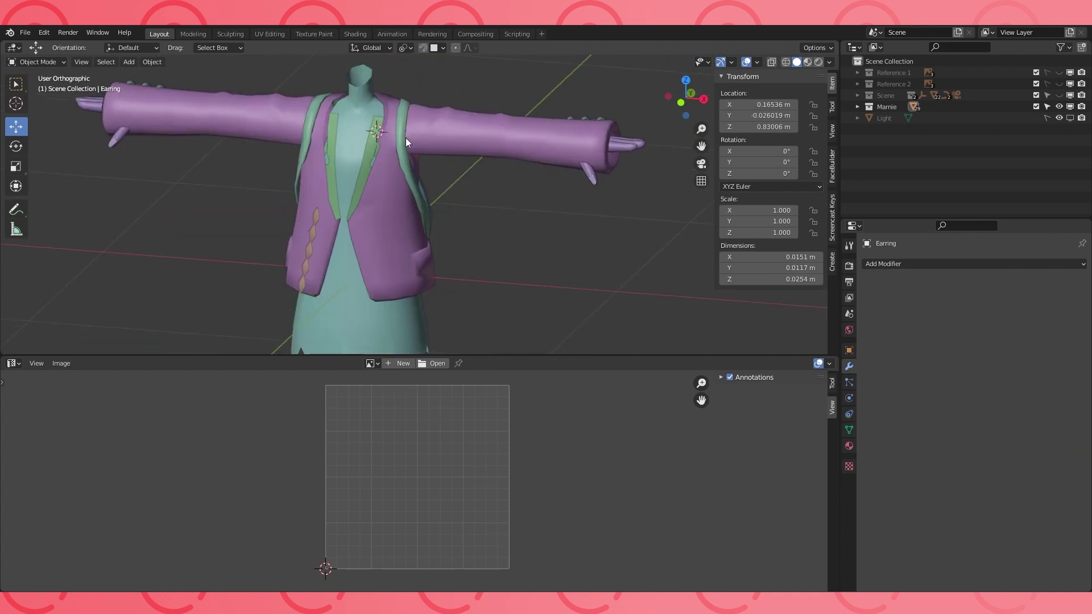
# Open the diamond-chain trim Detail 2 on the coat front in Edit Mode
pyautogui.moveTo(405, 137); pyautogui.dragTo(349, 200, button='middle')
pyautogui.click(324, 244)
pyautogui.press('Tab')
pyautogui.scroll(3, 341, 216)
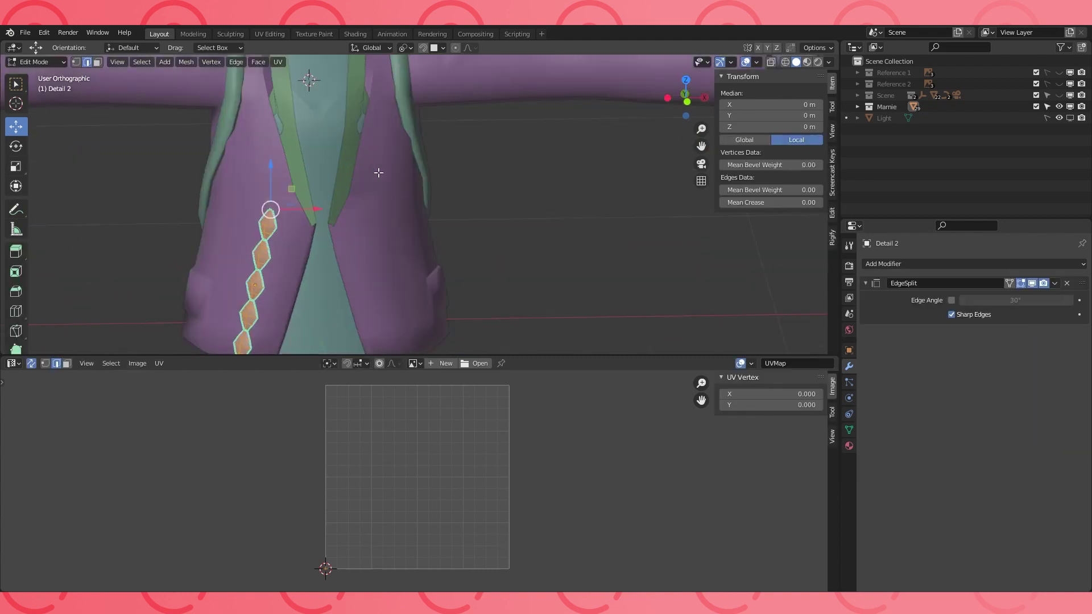
pyautogui.moveTo(284, 179); pyautogui.dragTo(368, 190, button='middle')
pyautogui.scroll(5, 368, 190)
pyautogui.moveTo(364, 99); pyautogui.dragTo(333, 141, button='middle')
pyautogui.keyDown('shift'); pyautogui.moveTo(337, 131); pyautogui.dragTo(385, 198, button='middle'); pyautogui.keyUp('shift')
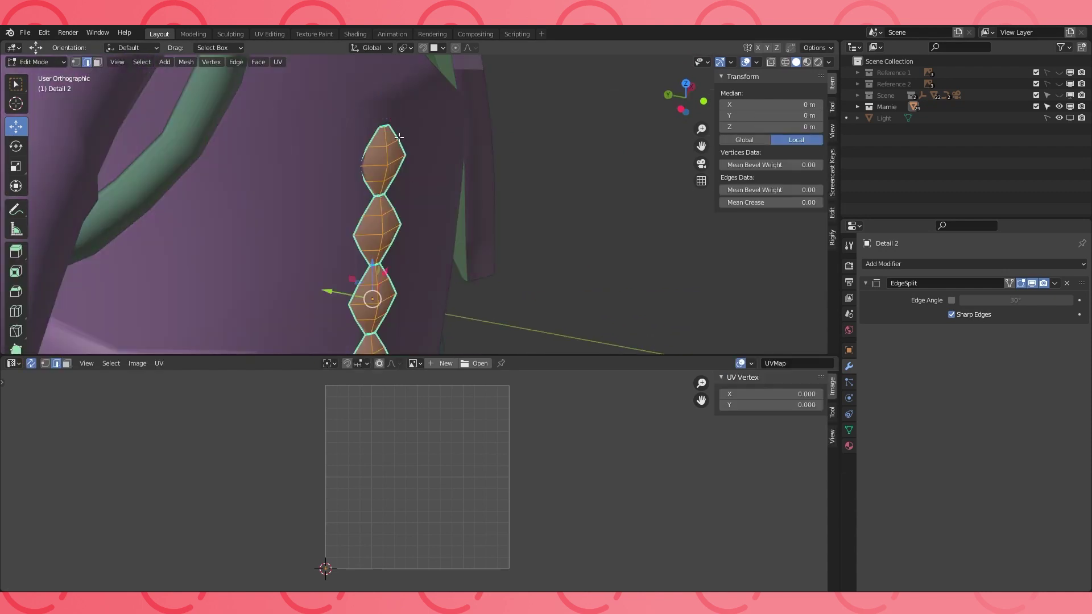
pyautogui.click(374, 136)
pyautogui.keyDown('shift'); pyautogui.moveTo(364, 318); pyautogui.dragTo(406, 196, button='middle'); pyautogui.keyUp('shift')
pyautogui.moveTo(405, 236); pyautogui.dragTo(405, 205, button='middle')
pyautogui.scroll(-2, 405, 205)
pyautogui.keyDown('ctrl'); pyautogui.click(418, 331); pyautogui.keyUp('ctrl')
pyautogui.moveTo(466, 222); pyautogui.dragTo(453, 208, button='middle')
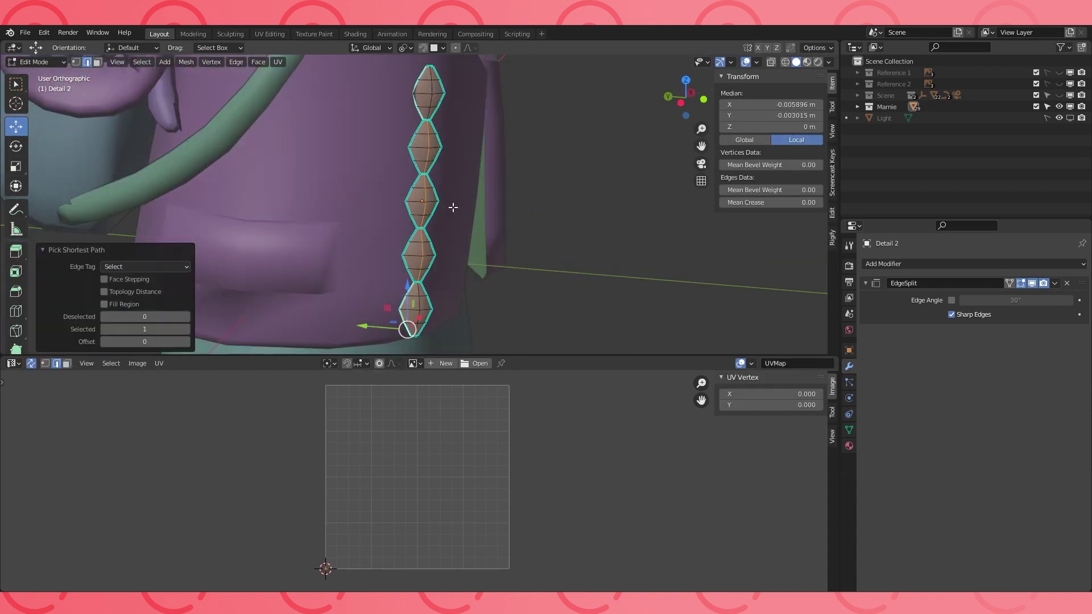
# In wireframe display, select the zigzag outline along one side of all Detail 2 diamonds and mark it as a seam
pyautogui.click(785, 62)
pyautogui.keyDown('shift'); pyautogui.moveTo(483, 80); pyautogui.dragTo(439, 159, button='middle'); pyautogui.keyUp('shift')
pyautogui.scroll(3, 438, 159)
pyautogui.click(353, 113)
pyautogui.keyDown('shift'); pyautogui.moveTo(352, 154); pyautogui.dragTo(354, 113, button='middle'); pyautogui.keyUp('shift')
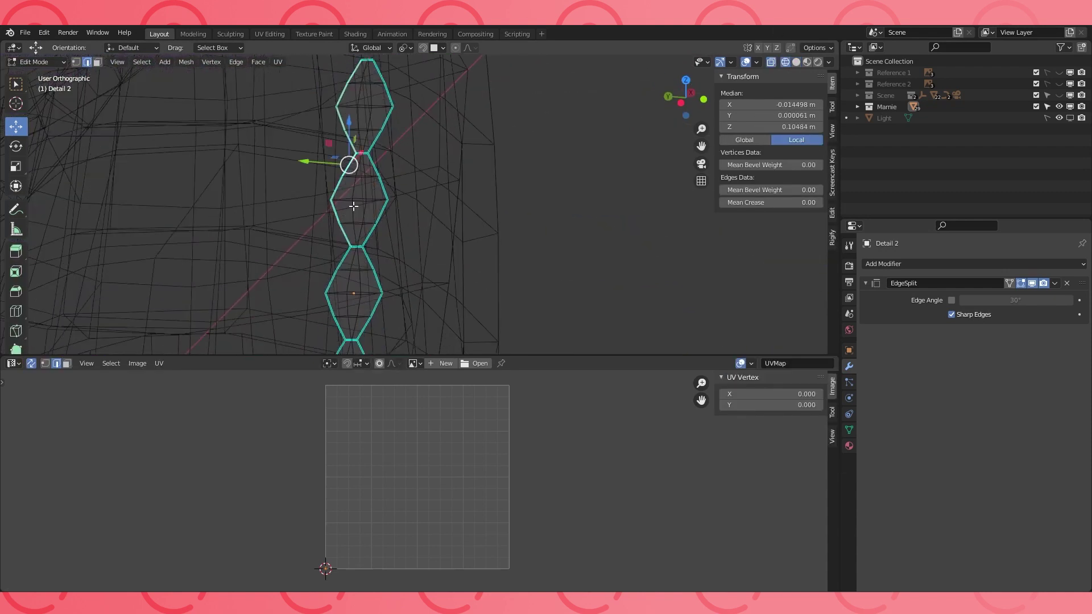
pyautogui.keyDown('shift'); pyautogui.moveTo(348, 295); pyautogui.dragTo(387, 148, button='middle'); pyautogui.keyUp('shift')
pyautogui.keyDown('alt'); pyautogui.keyDown('shift'); pyautogui.click(381, 206); pyautogui.keyUp('shift'); pyautogui.keyUp('alt')
pyautogui.keyDown('shift'); pyautogui.moveTo(385, 298); pyautogui.dragTo(408, 165, button='middle'); pyautogui.keyUp('shift')
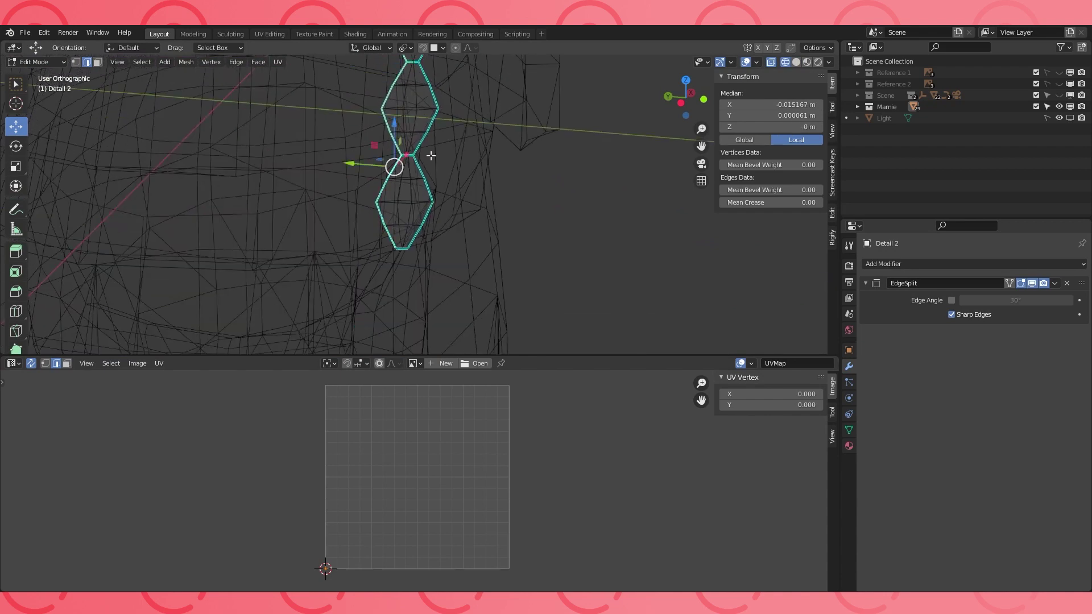
pyautogui.hotkey('ctrl', 'e')
pyautogui.click(400, 240)
# Select the zigzag outline along the opposite side of the diamond chain and mark it as a seam
pyautogui.moveTo(400, 239); pyautogui.dragTo(411, 222, button='middle')
pyautogui.keyDown('alt'); pyautogui.keyDown('shift'); pyautogui.click(431, 133); pyautogui.keyUp('shift'); pyautogui.keyUp('alt')
pyautogui.keyDown('shift'); pyautogui.moveTo(432, 122); pyautogui.dragTo(421, 245, button='middle'); pyautogui.keyUp('shift')
pyautogui.keyDown('alt'); pyautogui.keyDown('shift'); pyautogui.click(414, 176); pyautogui.keyUp('shift'); pyautogui.keyUp('alt')
pyautogui.keyDown('alt'); pyautogui.keyDown('shift'); pyautogui.click(411, 184); pyautogui.keyUp('shift'); pyautogui.keyUp('alt')
pyautogui.scroll(-2, 416, 137)
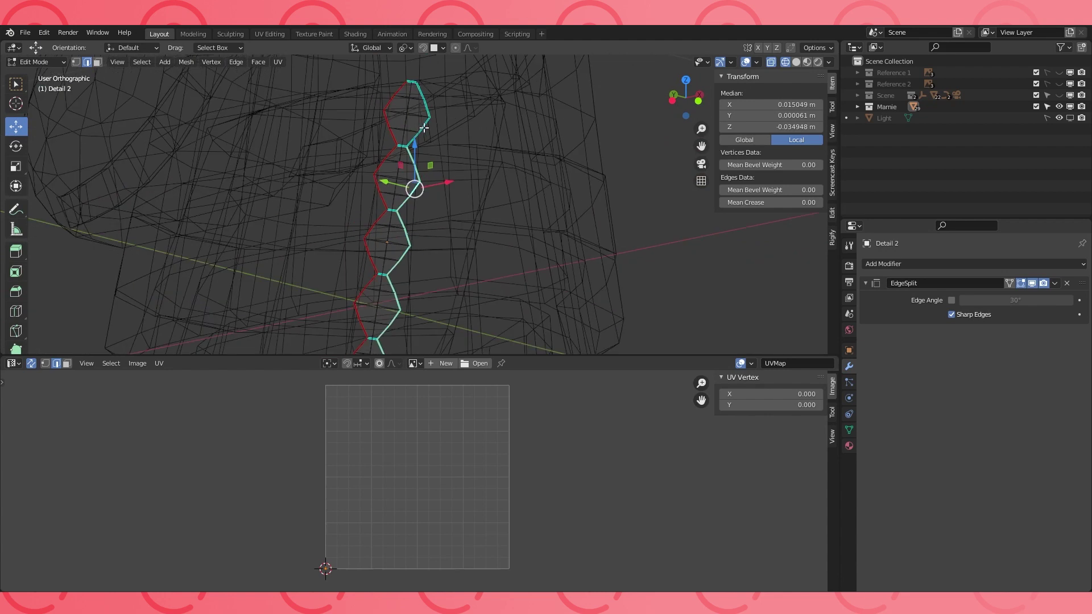
pyautogui.hotkey('ctrl', 'e')
pyautogui.click(401, 238)
# Mark the short end edges at the upper and lower tips of the diamond chain as seams
pyautogui.moveTo(401, 238); pyautogui.dragTo(462, 153, button='middle')
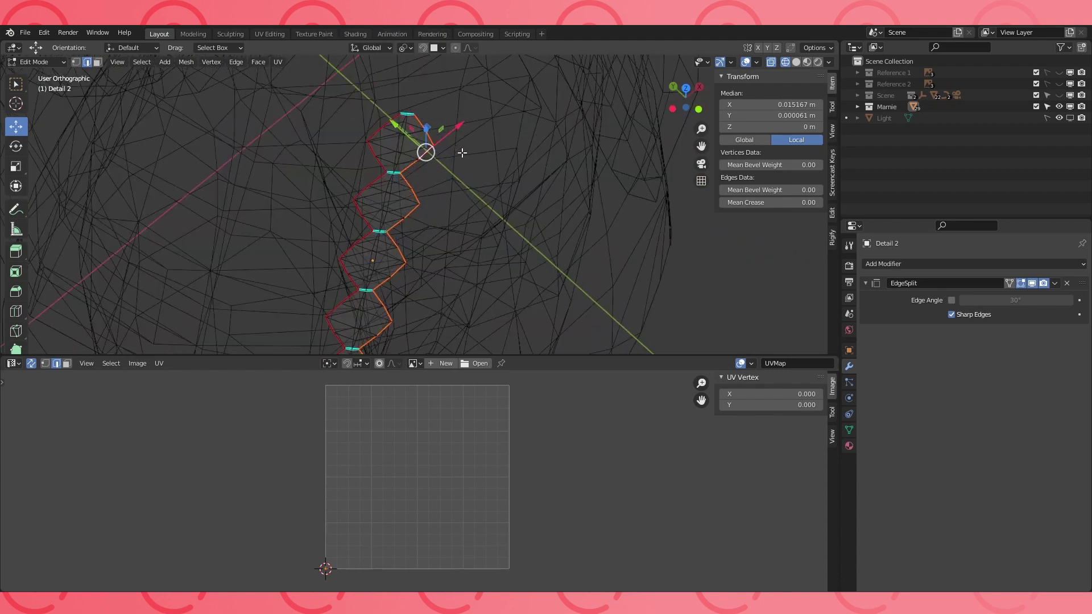
pyautogui.scroll(6, 420, 114)
pyautogui.moveTo(323, 101); pyautogui.dragTo(342, 146, button='middle')
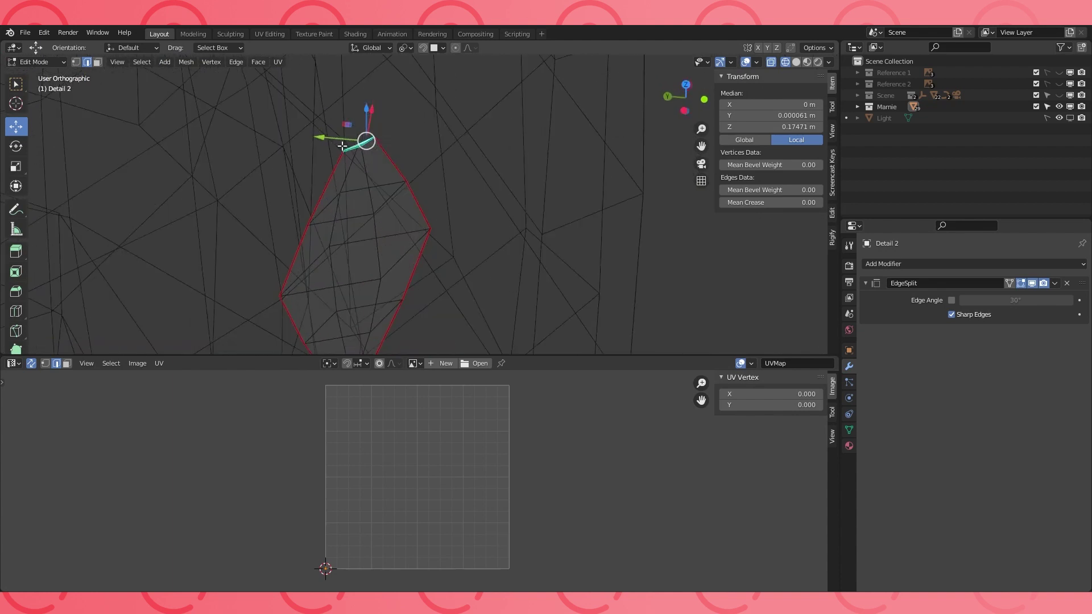
pyautogui.hotkey('ctrl', 'e')
pyautogui.click(299, 240)
pyautogui.scroll(-3, 395, 265)
pyautogui.moveTo(394, 266); pyautogui.dragTo(481, 299, button='middle')
pyautogui.keyDown('shift'); pyautogui.moveTo(481, 299); pyautogui.dragTo(498, 92, button='middle'); pyautogui.keyUp('shift')
pyautogui.scroll(5, 499, 92)
pyautogui.hotkey('ctrl', 'e')
pyautogui.click(455, 239)
# Select the whole Detail 2 mesh and unwrap it
pyautogui.press('a')
pyautogui.scroll(-5, 488, 196)
pyautogui.moveTo(488, 195); pyautogui.dragTo(465, 161, button='middle')
pyautogui.press('u')
pyautogui.click(430, 174)
# Check the unwrapped UV islands of Detail 2 by selecting one UV face and locating it on the mesh
pyautogui.scroll(-3, 430, 173)
pyautogui.moveTo(458, 199); pyautogui.dragTo(444, 256, button='middle')
pyautogui.scroll(3, 450, 134)
pyautogui.press('Tab')
pyautogui.moveTo(449, 134); pyautogui.dragTo(453, 176, button='middle')
pyautogui.press('Tab')
pyautogui.scroll(4, 420, 481)
pyautogui.press('3')
pyautogui.click(299, 495)
pyautogui.scroll(-8, 421, 216)
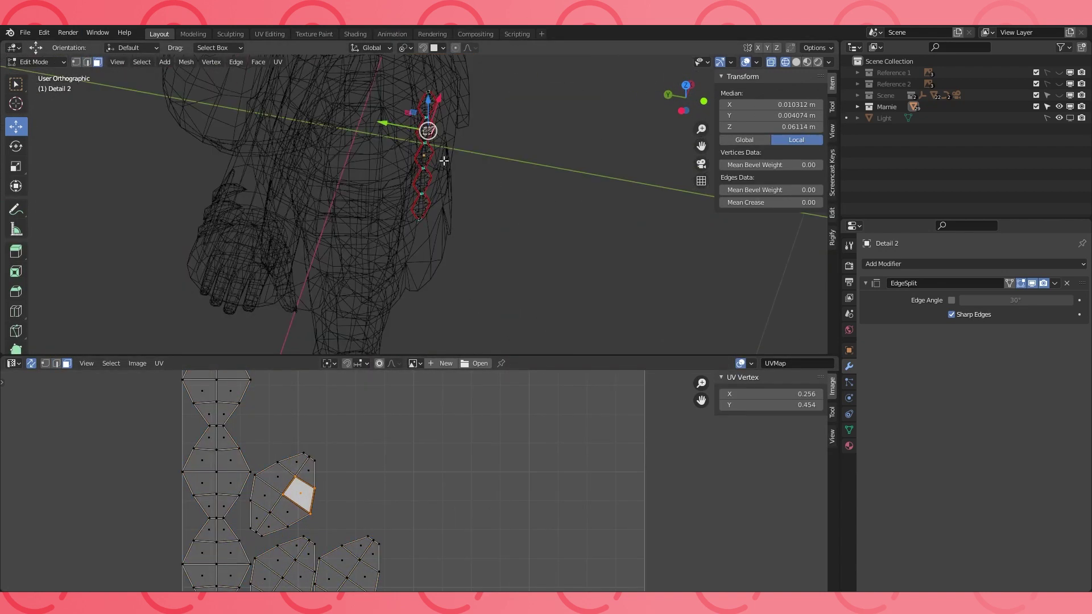
# In vertex selection, merge the two middle vertices at a narrow joint between two diamonds of Detail 2
pyautogui.moveTo(318, 197); pyautogui.dragTo(448, 216, button='middle')
pyautogui.press('1')
pyautogui.scroll(10, 438, 199)
pyautogui.click(437, 188)
pyautogui.scroll(5, 435, 191)
pyautogui.keyDown('shift'); pyautogui.click(470, 153); pyautogui.keyUp('shift')
pyautogui.moveTo(471, 154); pyautogui.dragTo(513, 181, button='middle')
pyautogui.press('m')
pyautogui.click(461, 139)
# Merge the middle vertex pairs at the following narrow joints of the diamond chain at their center
pyautogui.moveTo(505, 224); pyautogui.dragTo(532, 227, button='middle')
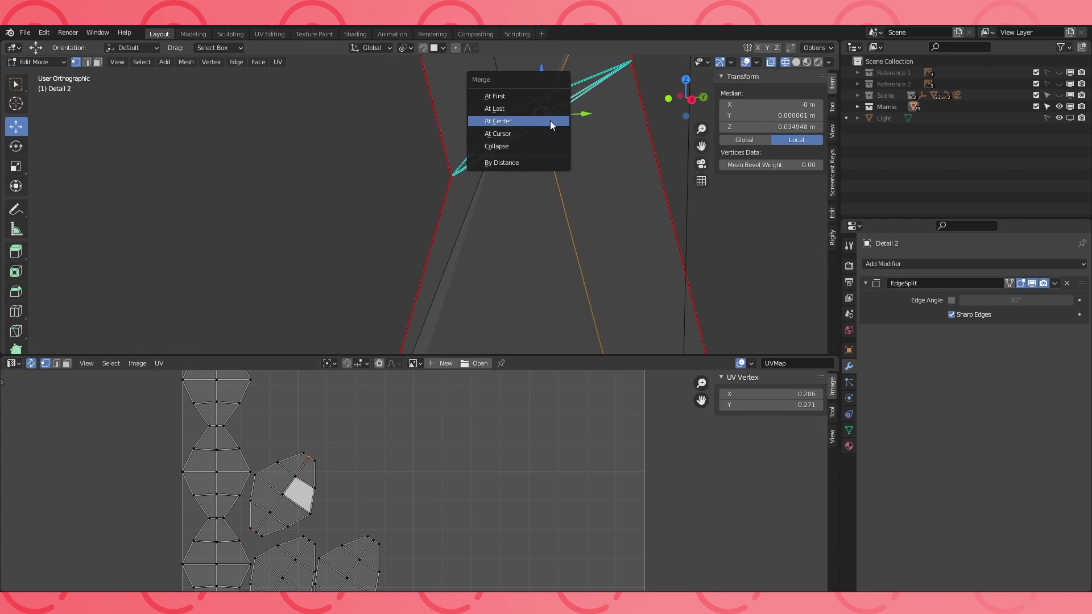
pyautogui.click(516, 121)
pyautogui.moveTo(517, 121); pyautogui.dragTo(397, 107, button='middle')
pyautogui.click(484, 138)
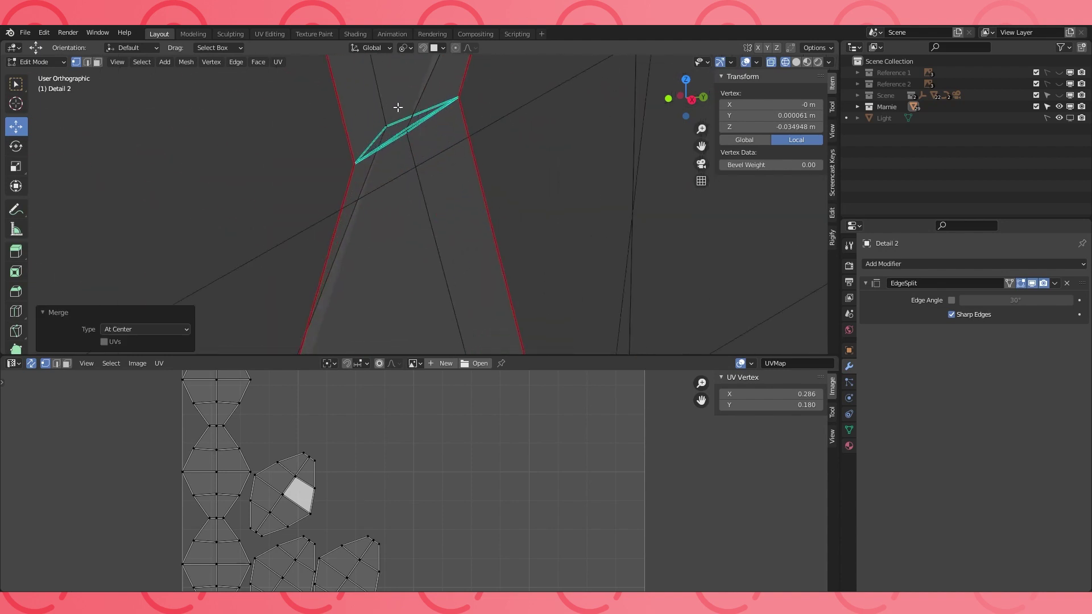
# Merge the remaining middle vertices at another narrow joint of Detail 2 at center and unwrap the whole mesh again
pyautogui.moveTo(448, 154); pyautogui.dragTo(483, 286, button='middle')
pyautogui.press('m')
pyautogui.click(440, 130)
pyautogui.press('a')
pyautogui.press('u')
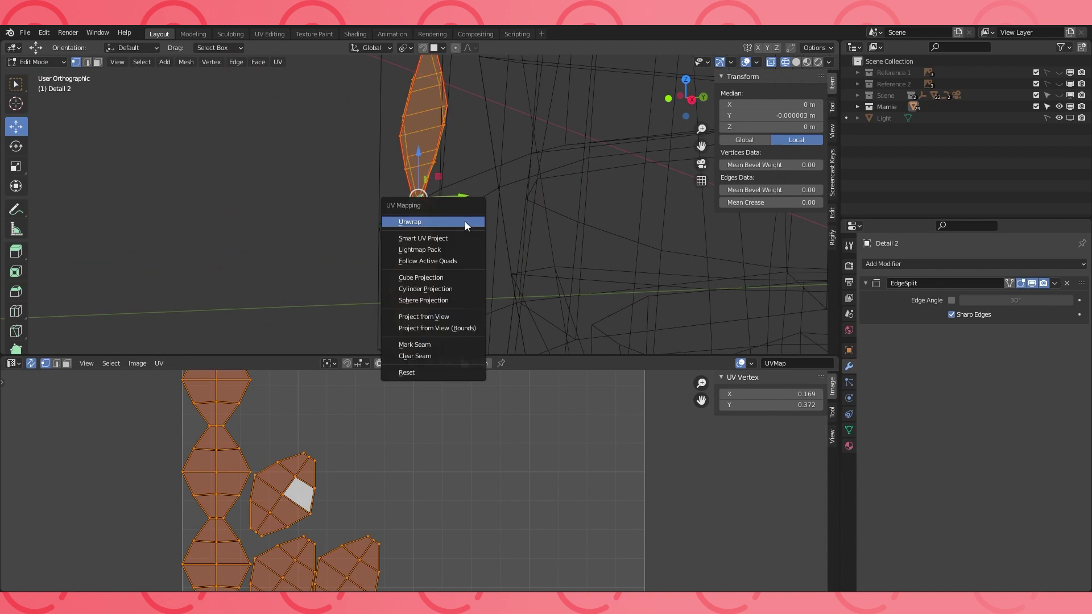
pyautogui.click(465, 220)
pyautogui.hotkey('shift', 'z')
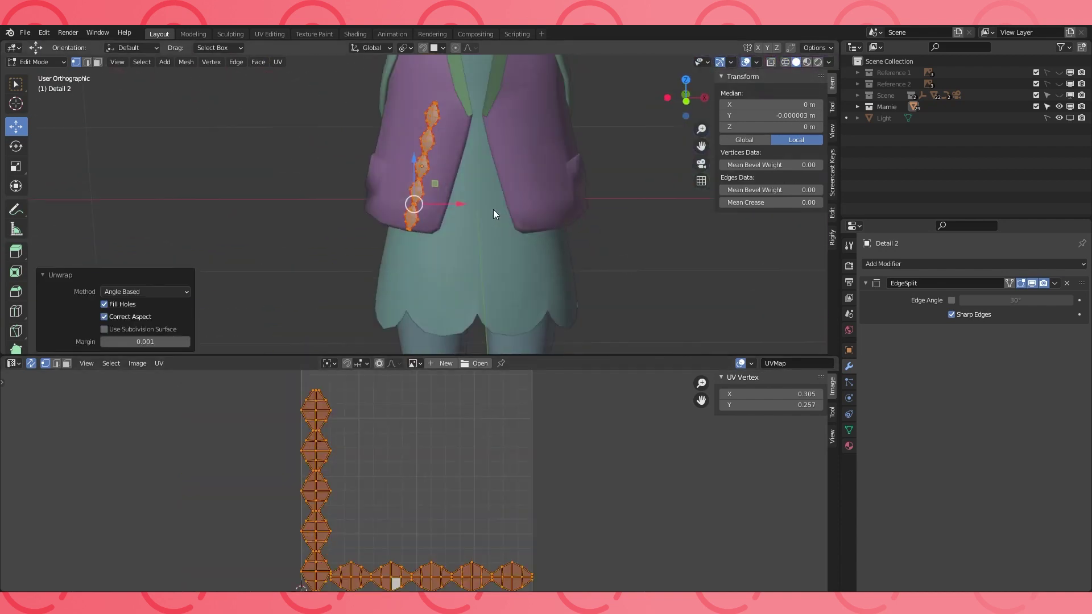
# Hide the finished Detail 2 geometry and the coat pieces covering the small diamond trim, including Coat.001
pyautogui.press('h')
pyautogui.moveTo(438, 183)
pyautogui.mouseDown(button='middle')
pyautogui.moveTo(469, 173)
pyautogui.moveTo(371, 173)
pyautogui.moveTo(580, 179)
pyautogui.moveTo(403, 188)
pyautogui.mouseUp(button='middle')
pyautogui.press('Tab')
pyautogui.click(403, 189)
pyautogui.press('h')
pyautogui.click(322, 146)
pyautogui.press('Tab')
pyautogui.press('Tab')
pyautogui.click(312, 152)
pyautogui.press('h')
pyautogui.click(469, 177)
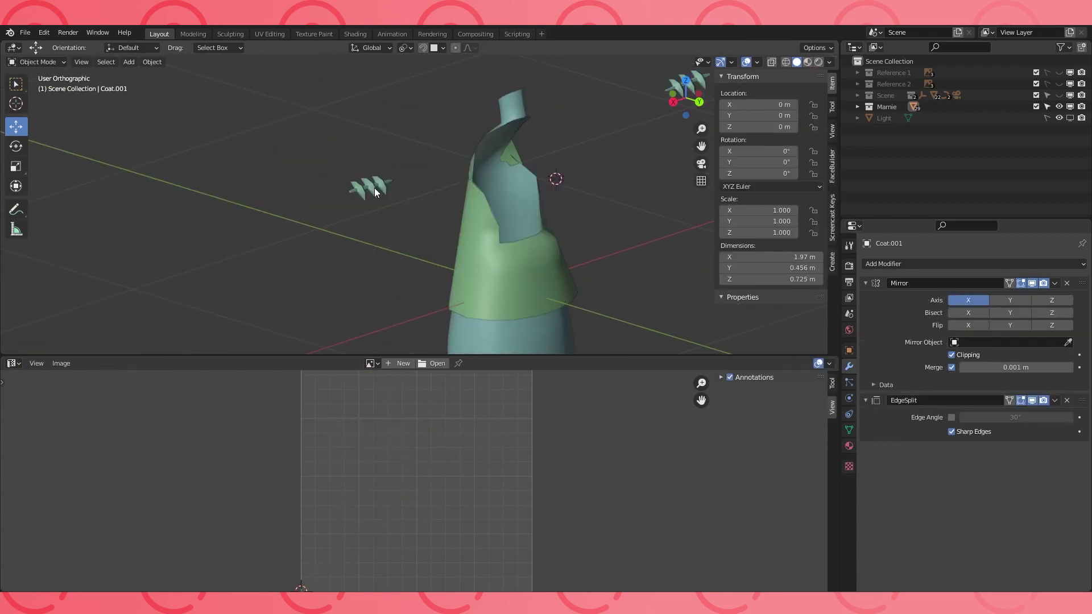
pyautogui.press('h')
# Open Detail 3 for editing in edge selection and mark the edge at the strip's end as a seam
pyautogui.click(366, 185)
pyautogui.press('Tab')
pyautogui.moveTo(367, 186); pyautogui.dragTo(484, 171, button='middle')
pyautogui.click(87, 62)
pyautogui.moveTo(327, 117); pyautogui.dragTo(385, 108, button='middle')
pyautogui.keyDown('shift'); pyautogui.moveTo(493, 121); pyautogui.dragTo(491, 171, button='middle'); pyautogui.keyUp('shift')
pyautogui.scroll(4, 512, 152)
pyautogui.click(502, 179)
pyautogui.hotkey('ctrl', 'e')
pyautogui.click(434, 239)
# Mark a seam from the end of the Detail 3 strip along its middle edges and around the first diamonds' lower tips
pyautogui.click(464, 166)
pyautogui.keyDown('shift'); pyautogui.click(390, 179); pyautogui.keyUp('shift')
pyautogui.moveTo(390, 179); pyautogui.dragTo(428, 181, button='middle')
pyautogui.keyDown('shift'); pyautogui.click(370, 190); pyautogui.keyUp('shift')
pyautogui.keyDown('ctrl'); pyautogui.click(264, 199); pyautogui.keyUp('ctrl')
pyautogui.hotkey('ctrl', 'z')
pyautogui.hotkey('ctrl', 'z')
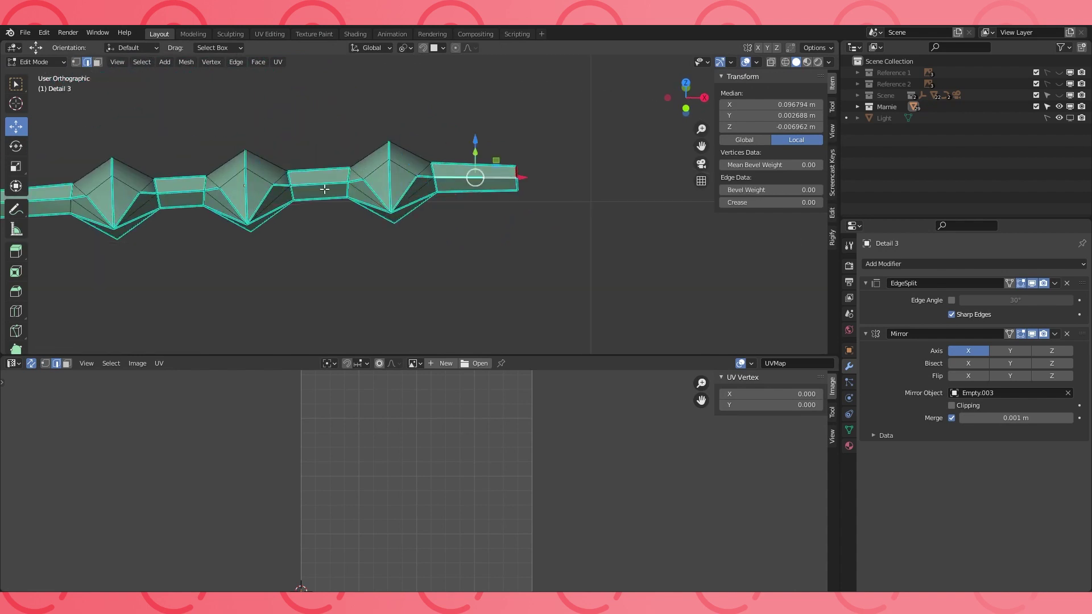
pyautogui.hotkey('ctrl', 'e')
pyautogui.click(233, 239)
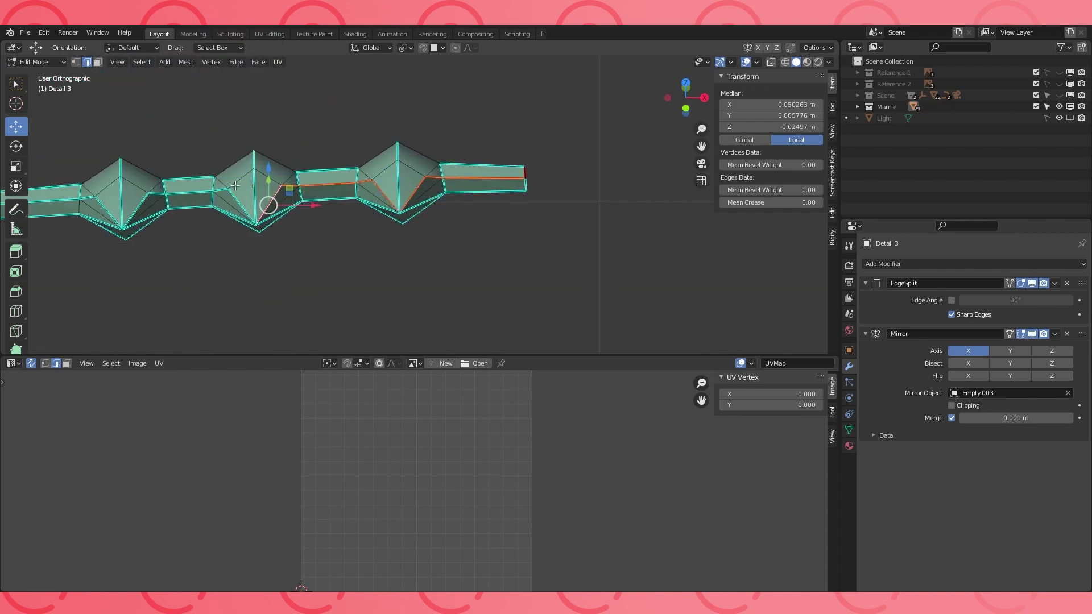
# Continue the seam along the middle edges of Detail 3 through the following diamonds to the strip's other end
pyautogui.keyDown('shift'); pyautogui.moveTo(188, 213); pyautogui.dragTo(250, 214, button='middle'); pyautogui.keyUp('shift')
pyautogui.keyDown('ctrl'); pyautogui.click(197, 211); pyautogui.keyUp('ctrl')
pyautogui.hotkey('ctrl', 'e')
pyautogui.click(171, 239)
pyautogui.keyDown('shift'); pyautogui.moveTo(157, 219); pyautogui.dragTo(202, 215, button='middle'); pyautogui.keyUp('shift')
pyautogui.moveTo(197, 214); pyautogui.dragTo(342, 186, button='middle')
pyautogui.keyDown('ctrl'); pyautogui.click(68, 237); pyautogui.keyUp('ctrl')
pyautogui.hotkey('ctrl', 'e')
pyautogui.click(68, 237)
# Mark seams along the outer edge paths on the other side of the first Detail 3 diamonds and their connecting links
pyautogui.click(299, 247)
pyautogui.keyDown('shift'); pyautogui.moveTo(171, 264); pyautogui.dragTo(247, 267, button='middle'); pyautogui.keyUp('shift')
pyautogui.keyDown('ctrl'); pyautogui.click(223, 273); pyautogui.keyUp('ctrl')
pyautogui.hotkey('ctrl', 'e')
pyautogui.click(221, 273)
pyautogui.click(202, 264)
pyautogui.keyDown('ctrl'); pyautogui.click(117, 239); pyautogui.keyUp('ctrl')
pyautogui.hotkey('ctrl', 'e')
pyautogui.click(118, 217)
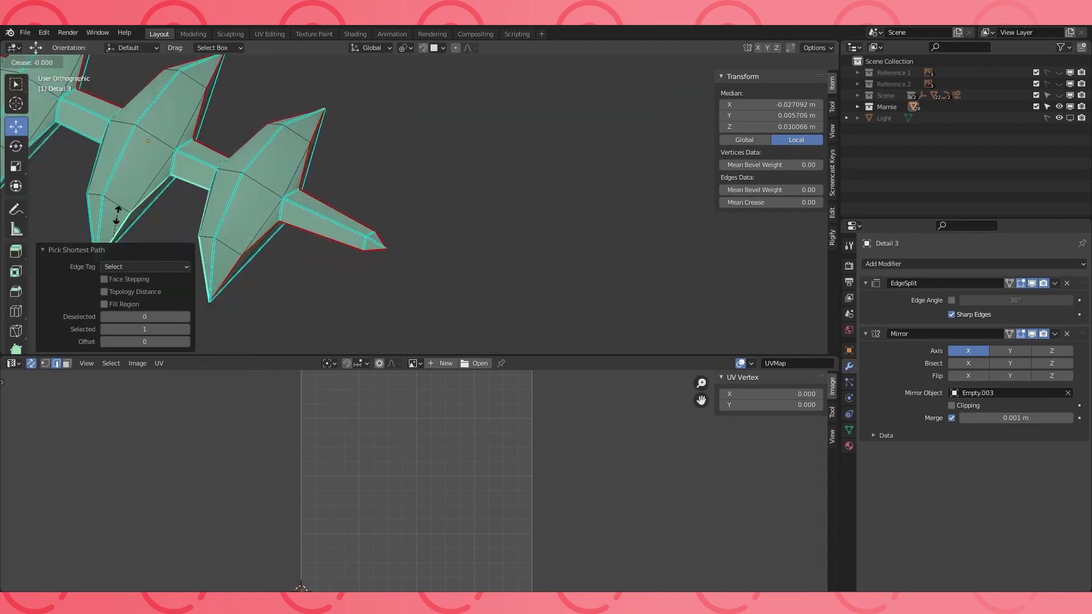
pyautogui.hotkey('ctrl', 'e')
pyautogui.click(164, 239)
# Mark the remaining lower outline edges of the Detail 3 diamonds and links as seams along the rest of the strip
pyautogui.keyDown('shift'); pyautogui.moveTo(165, 239); pyautogui.dragTo(327, 242, button='middle'); pyautogui.keyUp('shift')
pyautogui.scroll(2, 327, 242)
pyautogui.moveTo(284, 241); pyautogui.dragTo(361, 233, button='middle')
pyautogui.click(226, 245)
pyautogui.moveTo(151, 231); pyautogui.dragTo(87, 220, button='middle')
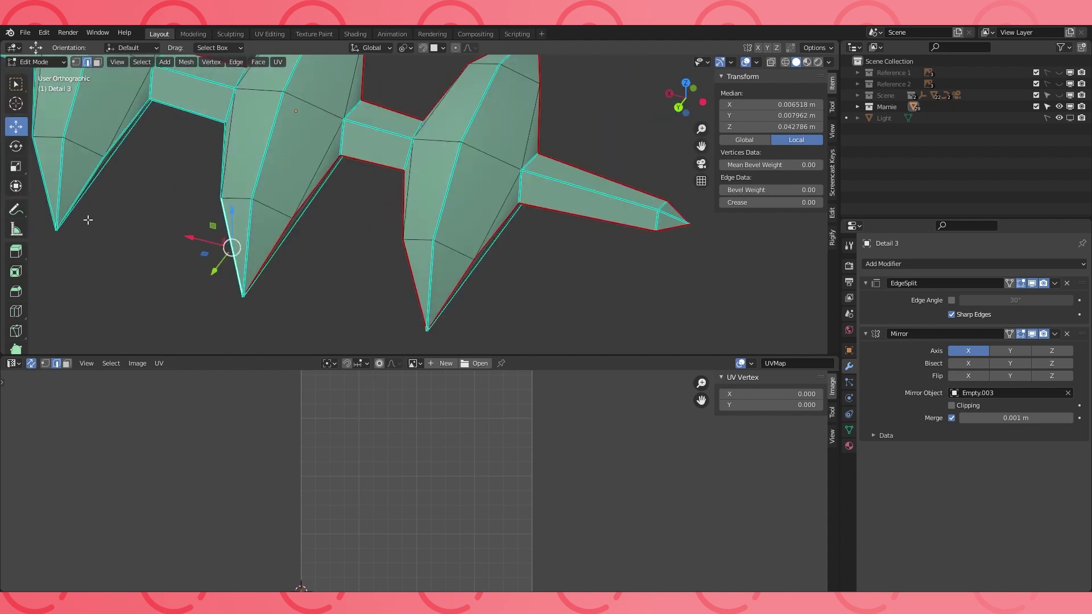
pyautogui.click(231, 218)
pyautogui.keyDown('ctrl'); pyautogui.click(85, 188); pyautogui.keyUp('ctrl')
pyautogui.hotkey('ctrl', 'e')
pyautogui.click(72, 238)
pyautogui.scroll(-4, 125, 188)
pyautogui.keyDown('shift'); pyautogui.moveTo(131, 182); pyautogui.dragTo(302, 186, button='middle'); pyautogui.keyUp('shift')
pyautogui.click(385, 227)
pyautogui.keyDown('ctrl'); pyautogui.click(305, 192); pyautogui.keyUp('ctrl')
pyautogui.hotkey('ctrl', 'e')
pyautogui.click(323, 180)
# Select the whole Detail 3 mesh, unwrap it and hide its geometry
pyautogui.press('a')
pyautogui.press('u')
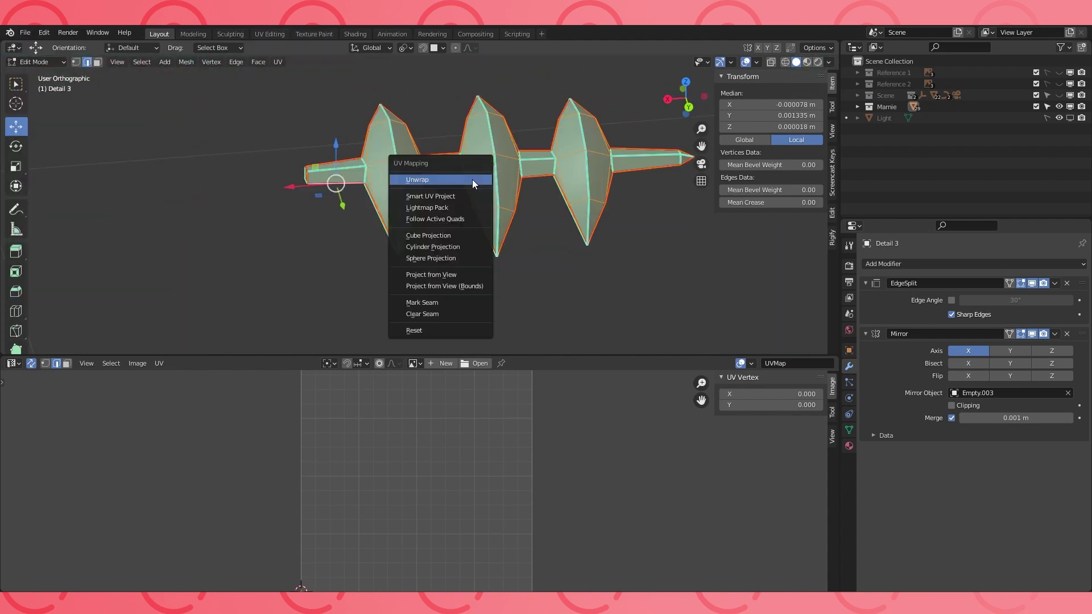
pyautogui.click(472, 179)
pyautogui.scroll(-1, 468, 422)
pyautogui.scroll(-7, 455, 256)
pyautogui.moveTo(444, 250); pyautogui.dragTo(529, 236, button='middle')
pyautogui.press('h')
pyautogui.scroll(-5, 485, 232)
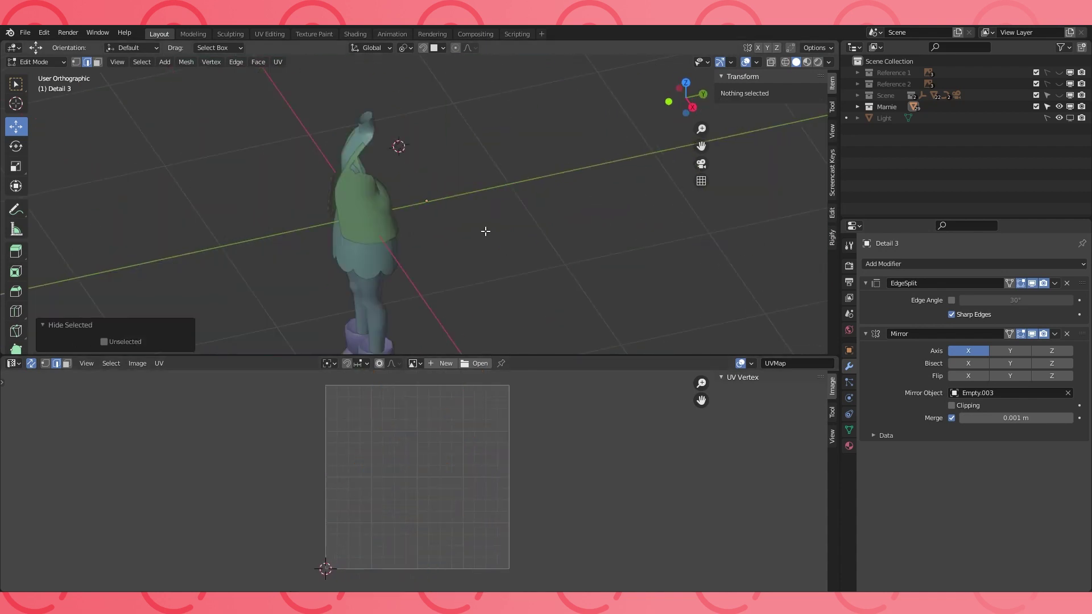
# Leave mesh editing and hide the finished Detail 3, Coat.003 and Detail 2 objects of the Marnie collection
pyautogui.press('Tab')
pyautogui.scroll(2, 398, 222)
pyautogui.press('h')
pyautogui.moveTo(321, 208); pyautogui.dragTo(378, 209, button='middle')
pyautogui.click(857, 107)
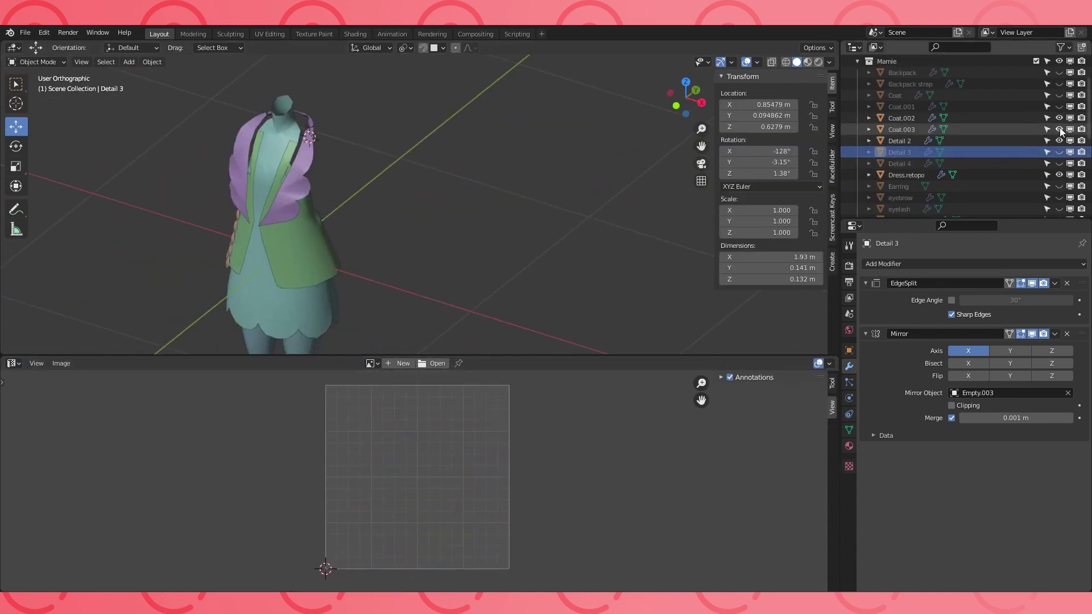
pyautogui.click(1060, 127)
pyautogui.click(1059, 107)
pyautogui.click(1059, 107)
pyautogui.click(237, 218)
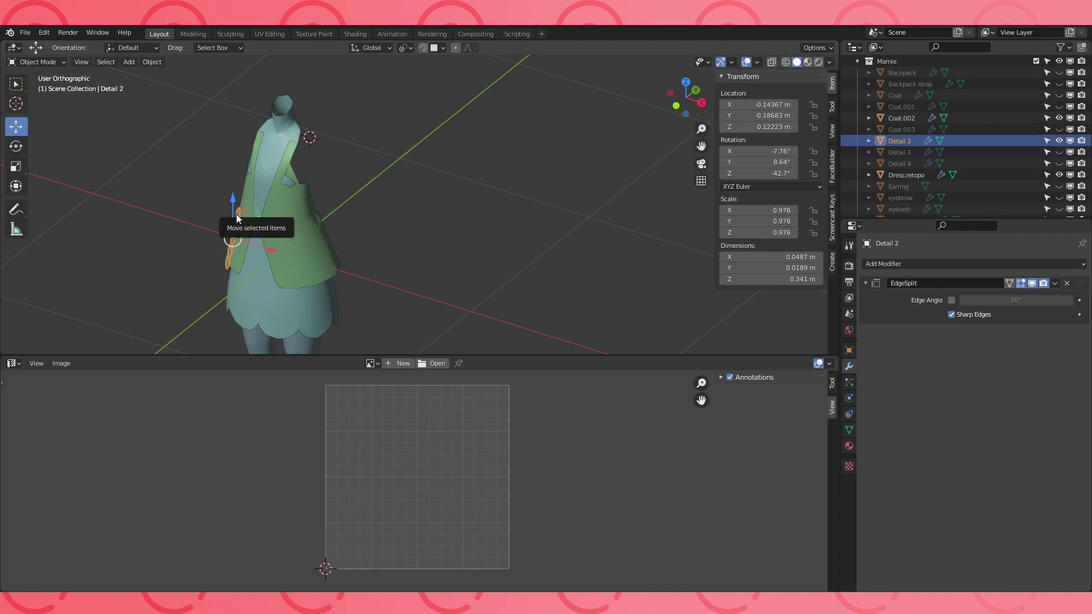
# Mark the selected edges of the green coat Coat.002 as a seam and hide the coat
pyautogui.click(292, 213)
pyautogui.press('Tab')
pyautogui.moveTo(285, 254); pyautogui.dragTo(180, 199, button='middle')
pyautogui.hotkey('ctrl', 'e')
pyautogui.click(344, 238)
pyautogui.moveTo(344, 238); pyautogui.dragTo(348, 159, button='middle')
pyautogui.scroll(-2, 400, 234)
pyautogui.press('Tab')
pyautogui.press('Tab')
pyautogui.press('Tab')
pyautogui.press('h')
# Open Dress.retopo for editing and mark a seam along the diagonal edge path across the upper back
pyautogui.click(390, 200)
pyautogui.press('Tab')
pyautogui.scroll(3, 390, 201)
pyautogui.keyDown('shift'); pyautogui.moveTo(390, 201); pyautogui.dragTo(394, 199, button='middle'); pyautogui.keyUp('shift')
pyautogui.rightClick(411, 207)
pyautogui.click(411, 207)
pyautogui.moveTo(410, 207); pyautogui.dragTo(472, 193, button='middle')
pyautogui.press('KP_Decimal')
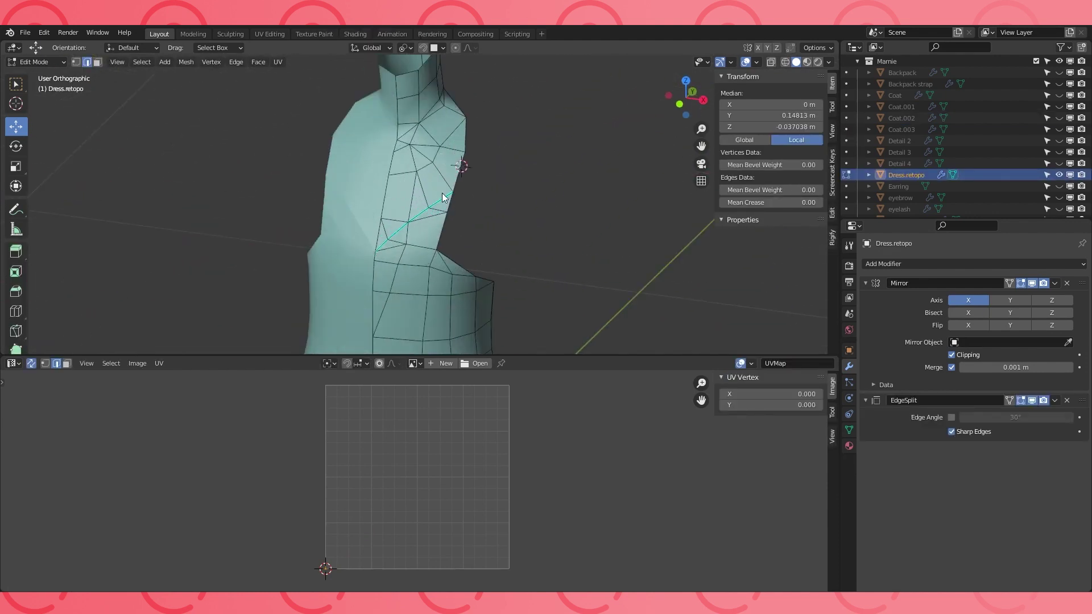
pyautogui.keyDown('ctrl'); pyautogui.click(384, 242); pyautogui.keyUp('ctrl')
pyautogui.rightClick(384, 242)
pyautogui.click(384, 242)
# Mark seams on the upper centerline edges of Dress.retopo and around the base of the neck
pyautogui.keyDown('ctrl'); pyautogui.click(411, 83); pyautogui.keyUp('ctrl')
pyautogui.hotkey('ctrl', 'e')
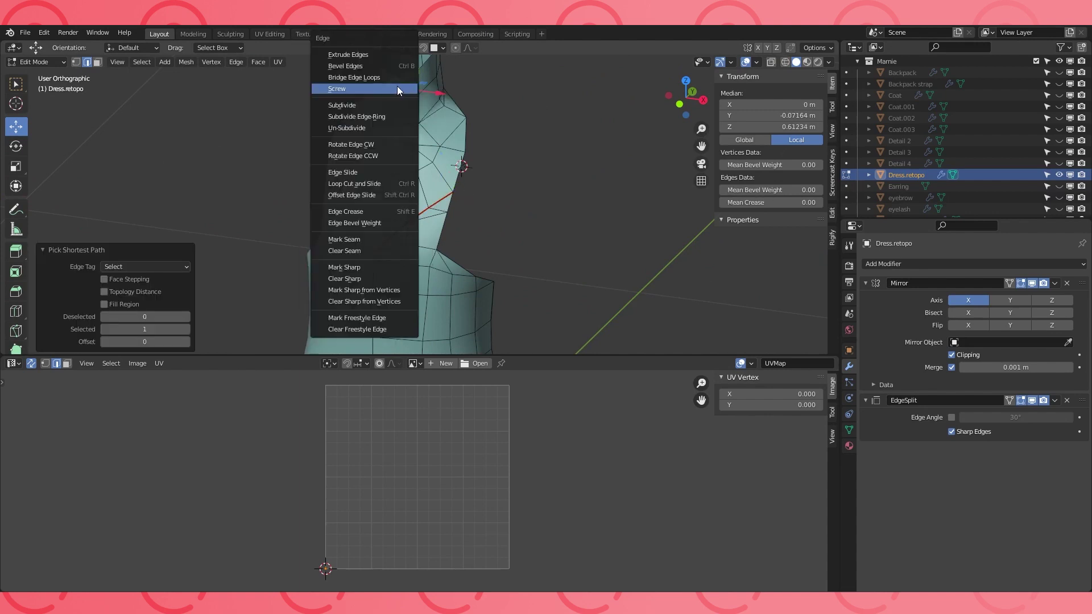
pyautogui.click(359, 239)
pyautogui.keyDown('shift'); pyautogui.moveTo(361, 239); pyautogui.dragTo(364, 297, button='middle'); pyautogui.keyUp('shift')
pyautogui.moveTo(438, 176)
pyautogui.mouseDown(button='middle')
pyautogui.moveTo(376, 171)
pyautogui.moveTo(427, 176)
pyautogui.moveTo(421, 167)
pyautogui.mouseUp(button='middle')
pyautogui.click(412, 180)
pyautogui.hotkey('ctrl', 'e')
pyautogui.click(393, 245)
pyautogui.moveTo(394, 245); pyautogui.dragTo(414, 137, button='middle')
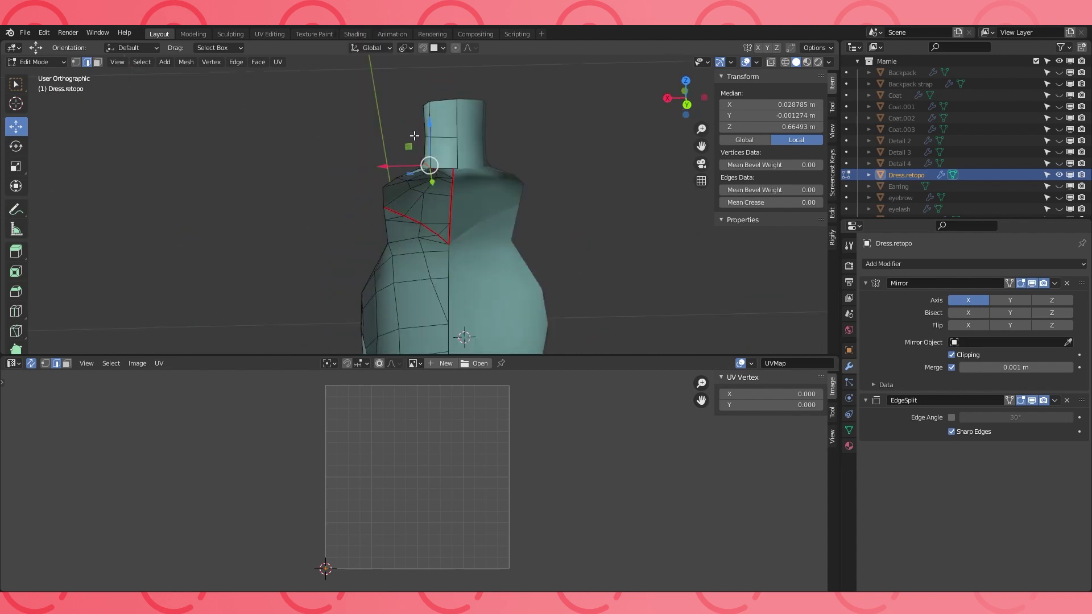
pyautogui.hotkey('ctrl', 'e')
pyautogui.click(421, 239)
# Unwrap the Dress.retopo mesh, leave mesh editing and hide the dress
pyautogui.moveTo(475, 190)
pyautogui.mouseDown(button='middle')
pyautogui.moveTo(464, 224)
pyautogui.moveTo(467, 200)
pyautogui.moveTo(486, 186)
pyautogui.mouseUp(button='middle')
pyautogui.press('u')
pyautogui.click(511, 204)
pyautogui.press('Tab')
pyautogui.scroll(1, 434, 200)
pyautogui.press('h')
# Open Leg retopo for editing, select the horizontal edge loop around the upper thigh in wireframe and mark it as a seam
pyautogui.click(487, 186)
pyautogui.press('Tab')
pyautogui.scroll(3, 485, 193)
pyautogui.hotkey('shift', 'z')
pyautogui.press('1')
pyautogui.click(505, 228)
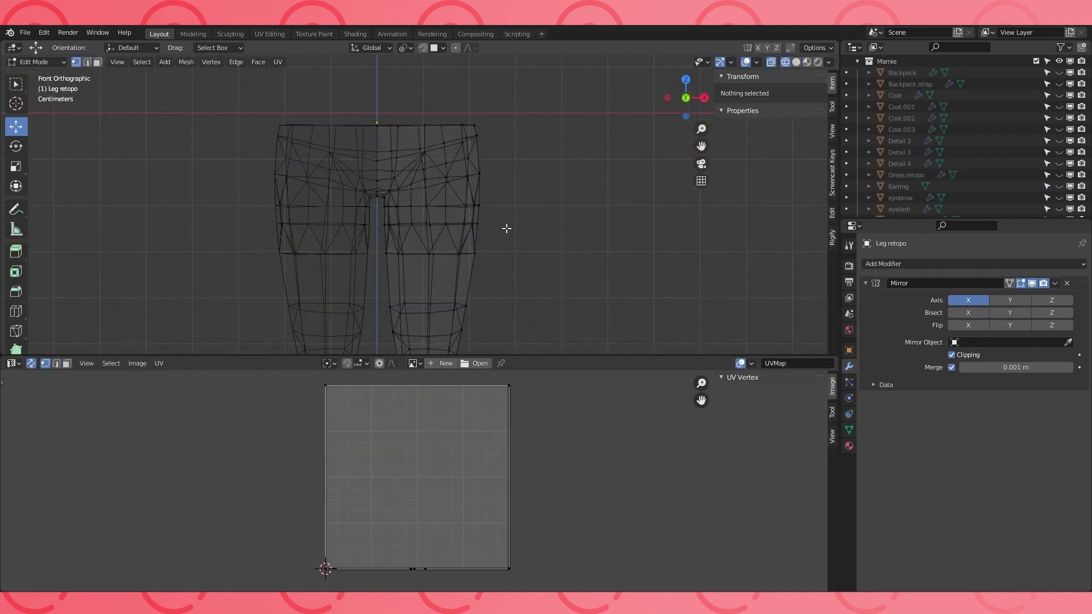
pyautogui.moveTo(489, 220); pyautogui.dragTo(379, 225)
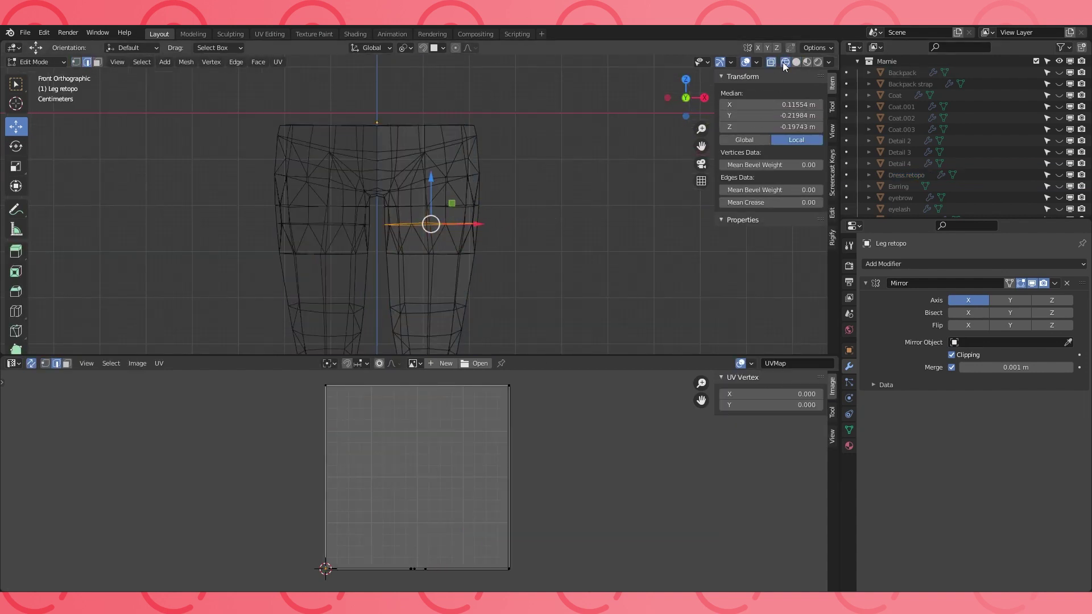
pyautogui.hotkey('shift', 'z')
pyautogui.hotkey('ctrl', 'e')
pyautogui.click(531, 239)
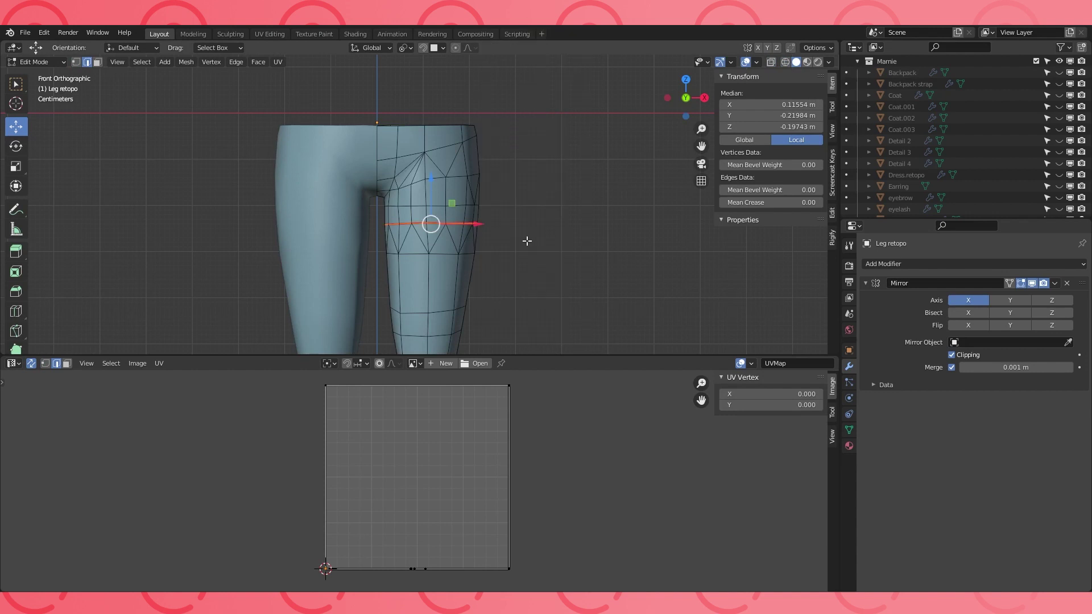
# Mark a seam along the inner edge path of the leg, starting at the thigh seam loop
pyautogui.moveTo(526, 239); pyautogui.dragTo(560, 215, button='middle')
pyautogui.moveTo(411, 259); pyautogui.dragTo(380, 126, button='middle')
pyautogui.keyDown('ctrl'); pyautogui.click(415, 105); pyautogui.keyUp('ctrl')
pyautogui.hotkey('ctrl', 'e')
pyautogui.click(429, 240)
# Hide the boots covering the lower legs and return to editing the Leg retopo mesh in solid shading
pyautogui.moveTo(398, 228); pyautogui.dragTo(428, 244, button='middle')
pyautogui.click(416, 223)
pyautogui.moveTo(439, 189); pyautogui.dragTo(433, 308, button='middle')
pyautogui.scroll(-3, 433, 308)
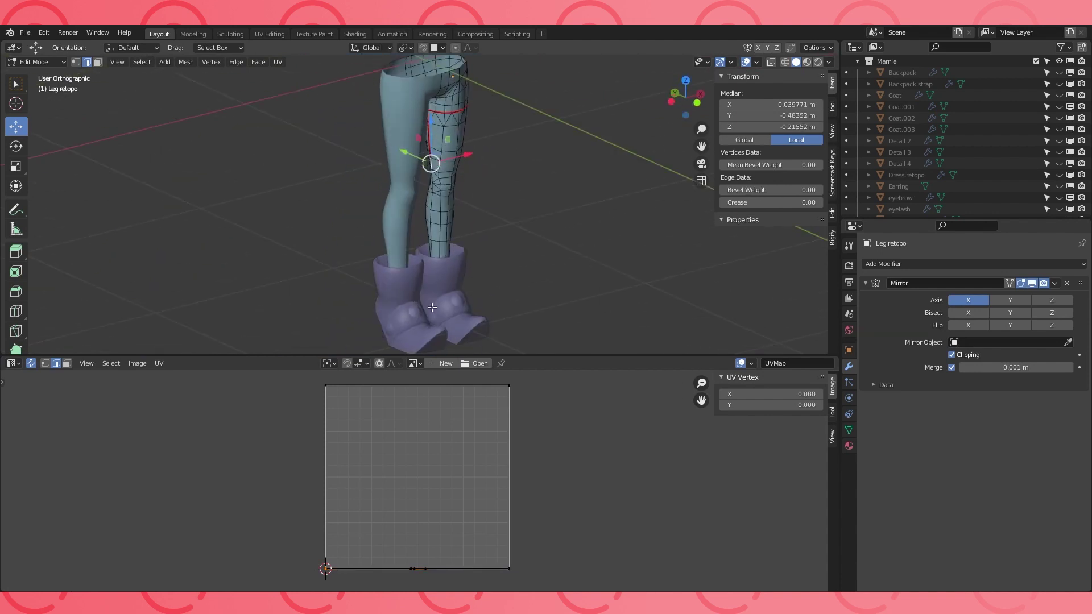
pyautogui.click(786, 63)
pyautogui.scroll(3, 490, 296)
pyautogui.click(497, 297)
pyautogui.press('Tab')
pyautogui.click(499, 297)
pyautogui.press('h')
pyautogui.click(796, 62)
pyautogui.click(449, 194)
pyautogui.press('Tab')
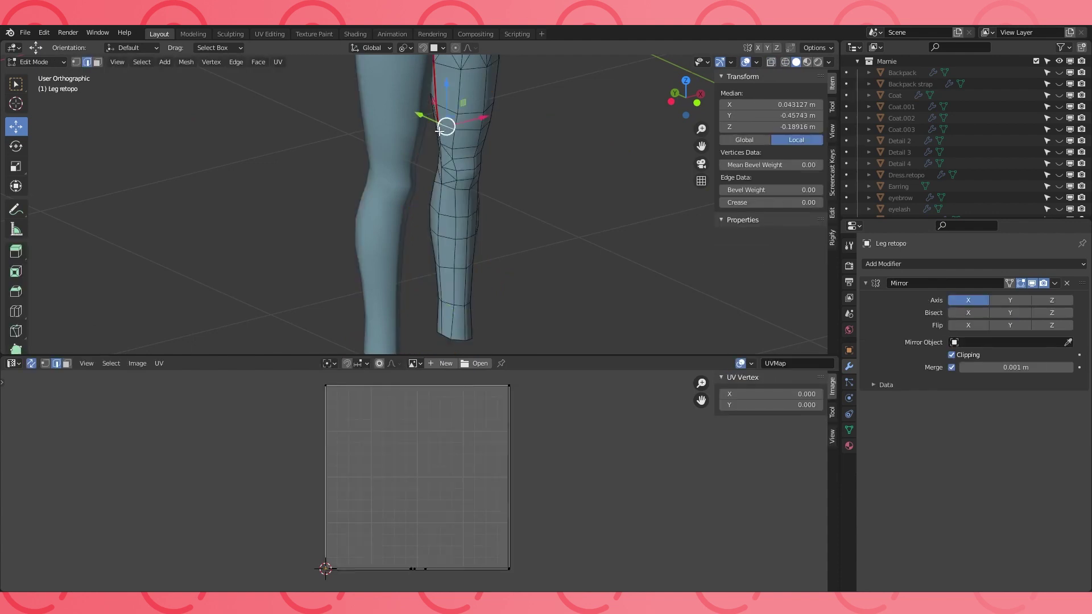
# Mark a seam along the rest of the leg's inner edge path down to the open lower end
pyautogui.moveTo(439, 181); pyautogui.dragTo(465, 162, button='middle')
pyautogui.keyDown('ctrl'); pyautogui.click(437, 331); pyautogui.keyUp('ctrl')
pyautogui.hotkey('ctrl', 'e')
pyautogui.click(472, 291)
# Mark the edge loop at the crotch as a seam and unwrap the whole Leg retopo mesh
pyautogui.scroll(-4, 466, 273)
pyautogui.moveTo(482, 105); pyautogui.dragTo(426, 212, button='middle')
pyautogui.scroll(5, 439, 232)
pyautogui.keyDown('alt'); pyautogui.click(443, 214); pyautogui.keyUp('alt')
pyautogui.hotkey('ctrl', 'e')
pyautogui.click(394, 240)
pyautogui.press('a')
pyautogui.press('u')
pyautogui.click(485, 225)
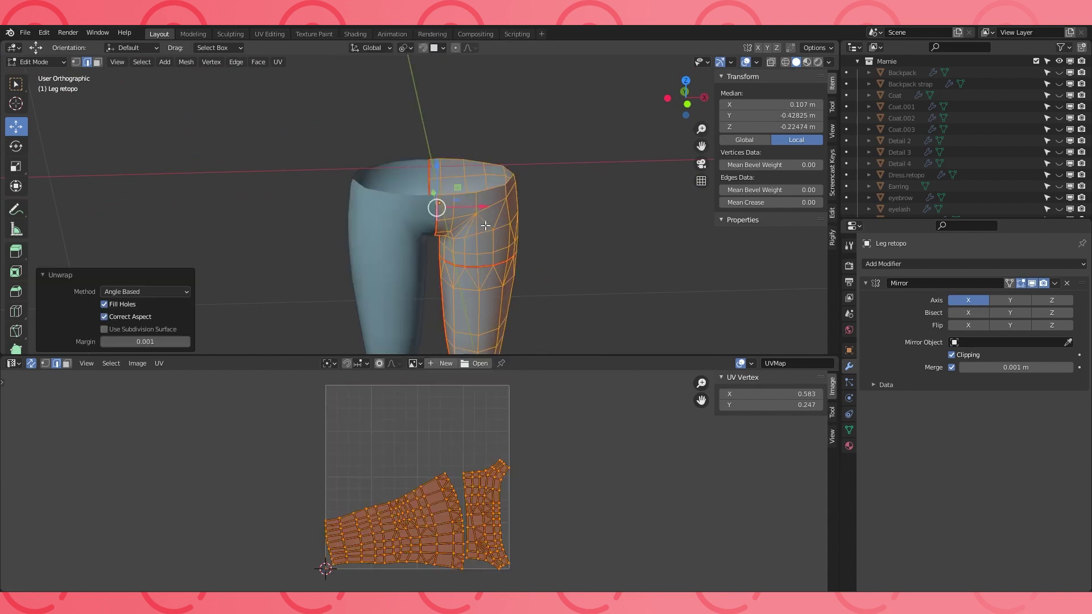
# Leave leg editing, reveal all objects, isolate the Shoe by hiding everything else and open its mesh for editing
pyautogui.scroll(-2, 444, 434)
pyautogui.scroll(-5, 569, 273)
pyautogui.moveTo(603, 267); pyautogui.dragTo(421, 203, button='middle')
pyautogui.scroll(-3, 580, 230)
pyautogui.press('Tab')
pyautogui.hotkey('alt', 'h')
pyautogui.click(449, 264)
pyautogui.hotkey('ctrl', 'i')
pyautogui.press('h')
pyautogui.press('Tab')
# Mark the outline of the round stud on the front of the boot strap as a seam and hide the stud
pyautogui.scroll(4, 515, 205)
pyautogui.scroll(7, 504, 195)
pyautogui.click(465, 177)
pyautogui.keyDown('ctrl'); pyautogui.click(484, 196); pyautogui.keyUp('ctrl')
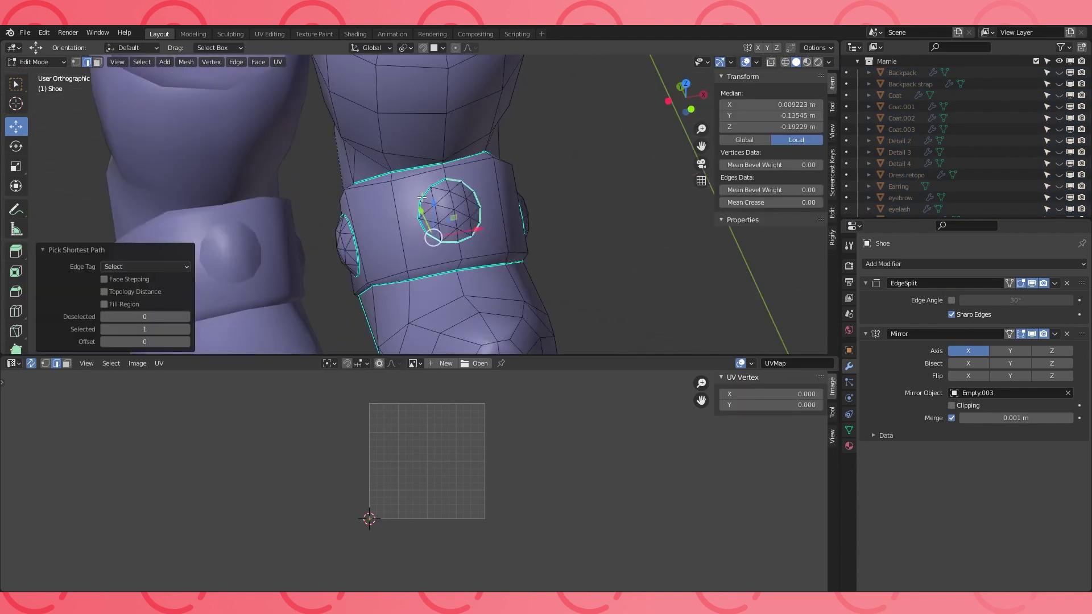
pyautogui.hotkey('ctrl', 'e')
pyautogui.click(396, 241)
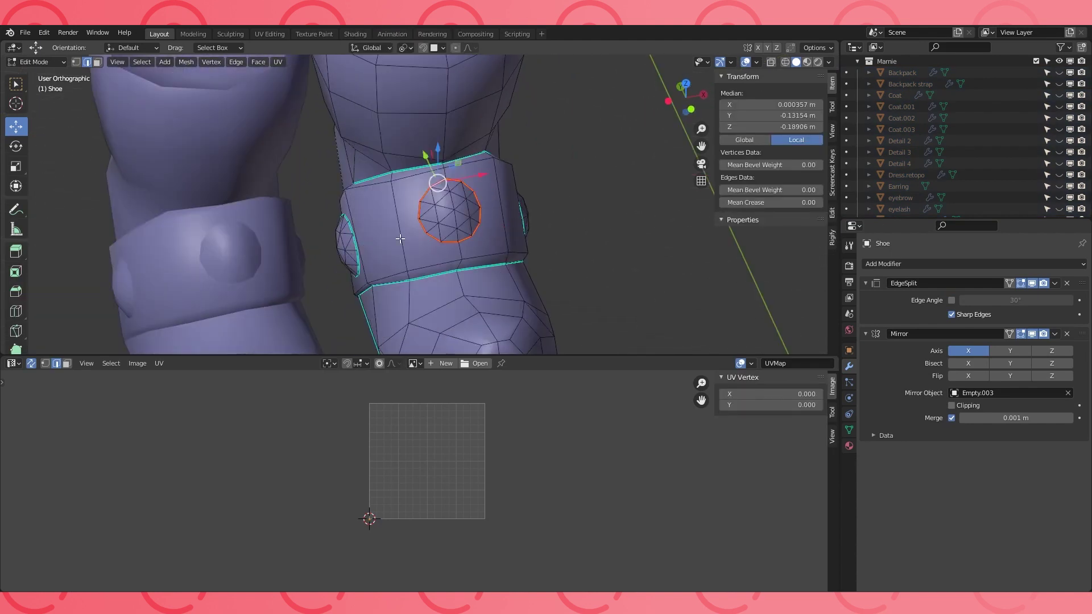
pyautogui.press('h')
# Mark the outline of the round stud on the strap's outer side as a seam and hide the stud
pyautogui.moveTo(444, 188); pyautogui.dragTo(483, 181, button='middle')
pyautogui.click(533, 196)
pyautogui.keyDown('ctrl'); pyautogui.click(570, 220); pyautogui.keyUp('ctrl')
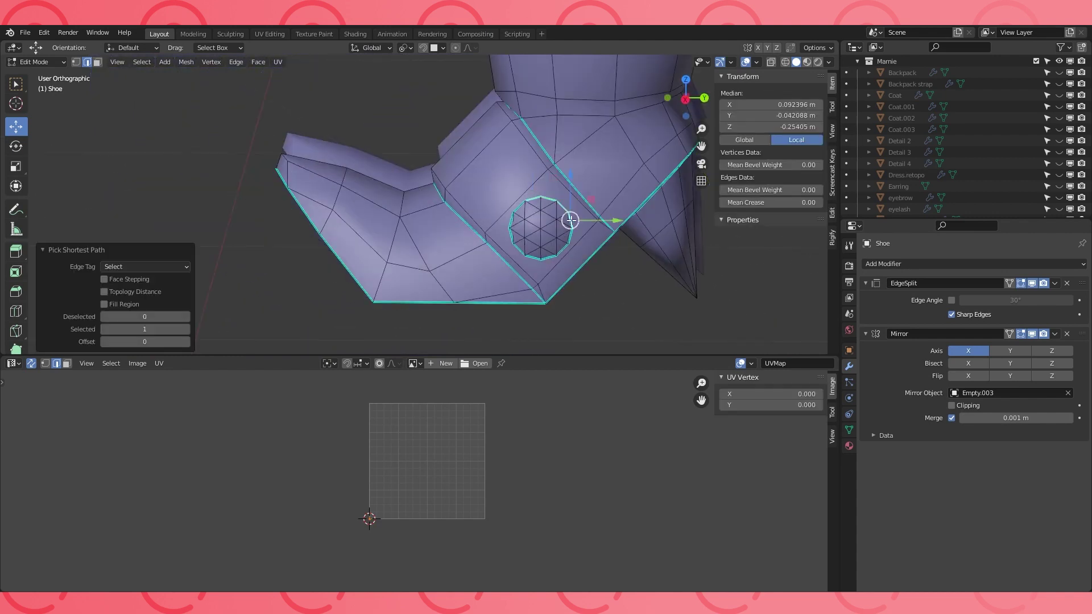
pyautogui.hotkey('ctrl', 'z')
pyautogui.keyDown('ctrl'); pyautogui.click(522, 212); pyautogui.keyUp('ctrl')
pyautogui.hotkey('ctrl', 'e')
pyautogui.click(486, 236)
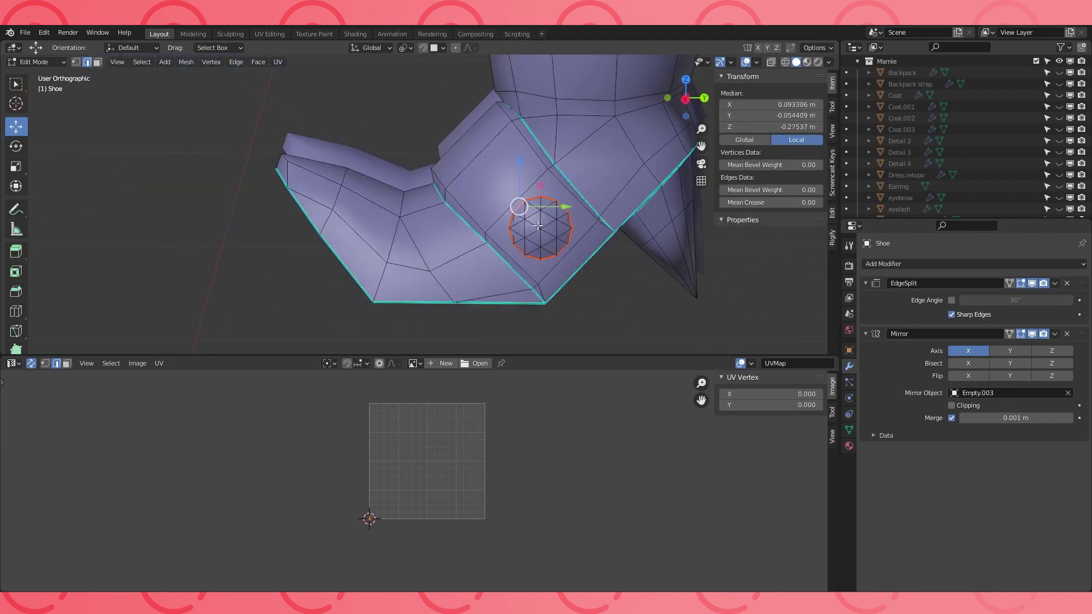
pyautogui.press('h')
# Mark a seam around the stud on the strap's inner side, select its linked geometry and hide it
pyautogui.moveTo(546, 228); pyautogui.dragTo(490, 243, button='middle')
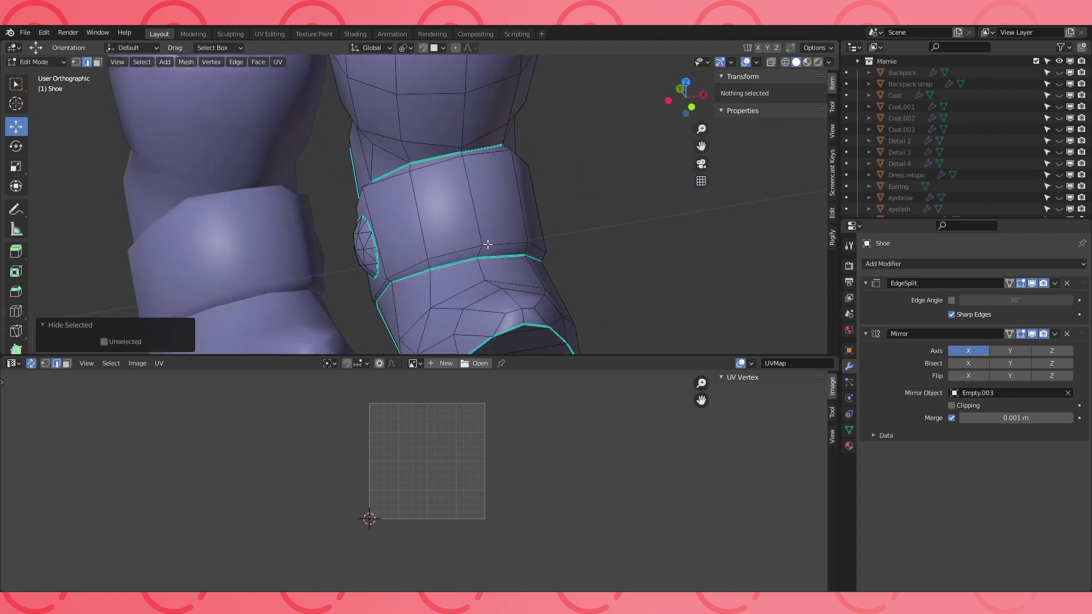
pyautogui.keyDown('ctrl'); pyautogui.click(373, 239); pyautogui.keyUp('ctrl')
pyautogui.moveTo(373, 239)
pyautogui.mouseDown(button='middle')
pyautogui.moveTo(563, 205)
pyautogui.moveTo(367, 231)
pyautogui.mouseUp(button='middle')
pyautogui.scroll(2, 430, 235)
pyautogui.keyDown('ctrl'); pyautogui.click(380, 233); pyautogui.keyUp('ctrl')
pyautogui.keyDown('ctrl'); pyautogui.click(392, 188); pyautogui.keyUp('ctrl')
pyautogui.moveTo(392, 192); pyautogui.dragTo(248, 236, button='middle')
pyautogui.hotkey('ctrl', 'e')
pyautogui.click(373, 240)
pyautogui.hotkey('ctrl', 'l')
pyautogui.press('h')
# Turn off the Mirror modifier's display in edit mode and select the sharp edge path along one side of the sole
pyautogui.scroll(-5, 449, 206)
pyautogui.click(1020, 334)
pyautogui.moveTo(431, 224); pyautogui.dragTo(448, 139, button='middle')
pyautogui.keyDown('alt'); pyautogui.click(497, 172); pyautogui.keyUp('alt')
pyautogui.moveTo(489, 193); pyautogui.dragTo(431, 231, button='middle')
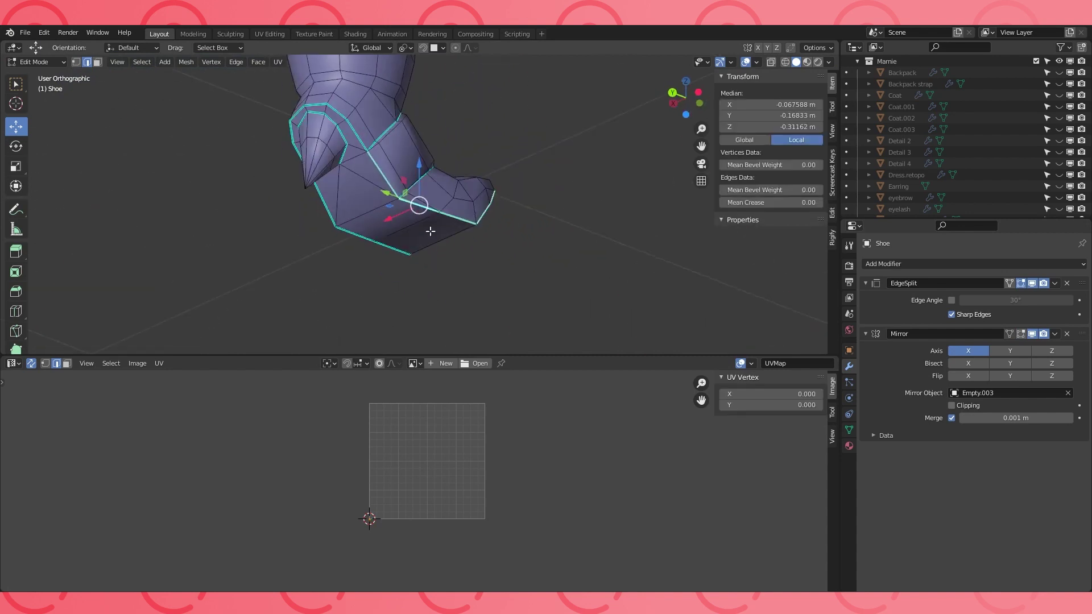
# Add the remaining sharp edges around the sole and heel to the selection and mark them as a seam
pyautogui.moveTo(327, 105); pyautogui.dragTo(385, 105, button='middle')
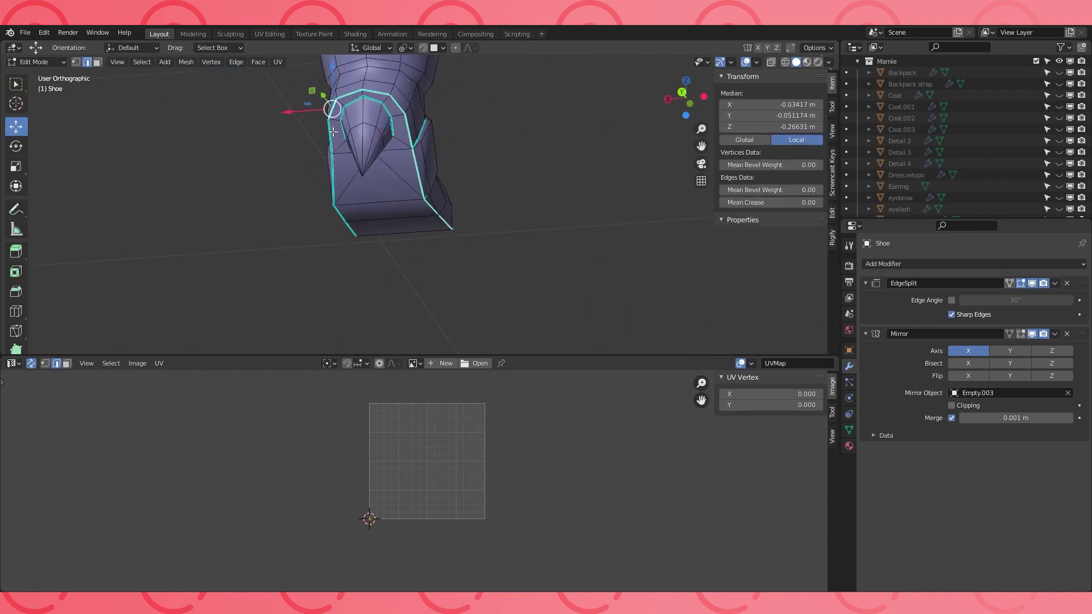
pyautogui.keyDown('shift'); pyautogui.click(333, 132); pyautogui.keyUp('shift')
pyautogui.moveTo(333, 132); pyautogui.dragTo(366, 152, button='middle')
pyautogui.moveTo(328, 205); pyautogui.dragTo(380, 201, button='middle')
pyautogui.keyDown('shift'); pyautogui.click(309, 180); pyautogui.keyUp('shift')
pyautogui.keyDown('shift'); pyautogui.click(284, 164); pyautogui.keyUp('shift')
pyautogui.moveTo(284, 164); pyautogui.dragTo(338, 160, button='middle')
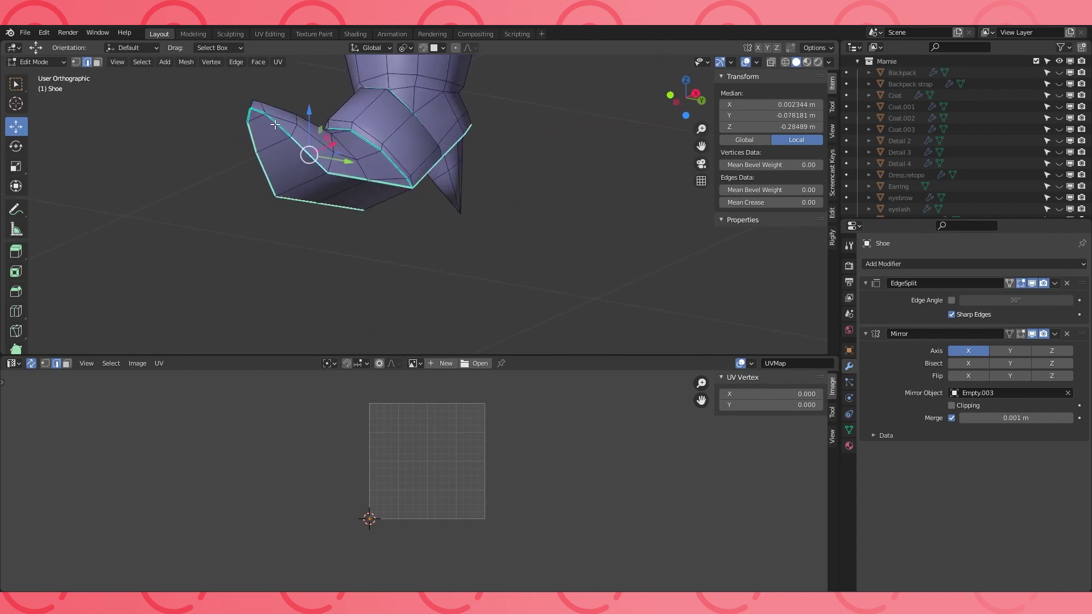
pyautogui.hotkey('ctrl', 'e')
pyautogui.click(218, 238)
# Mark seams along the boot strap's front edge and the outer part of its upper edge
pyautogui.moveTo(219, 238); pyautogui.dragTo(469, 143, button='middle')
pyautogui.moveTo(390, 167); pyautogui.dragTo(321, 192, button='middle')
pyautogui.hotkey('ctrl', 'e')
pyautogui.click(366, 239)
pyautogui.moveTo(395, 156); pyautogui.dragTo(396, 147, button='middle')
pyautogui.scroll(3, 398, 153)
pyautogui.keyDown('ctrl'); pyautogui.click(443, 207); pyautogui.keyUp('ctrl')
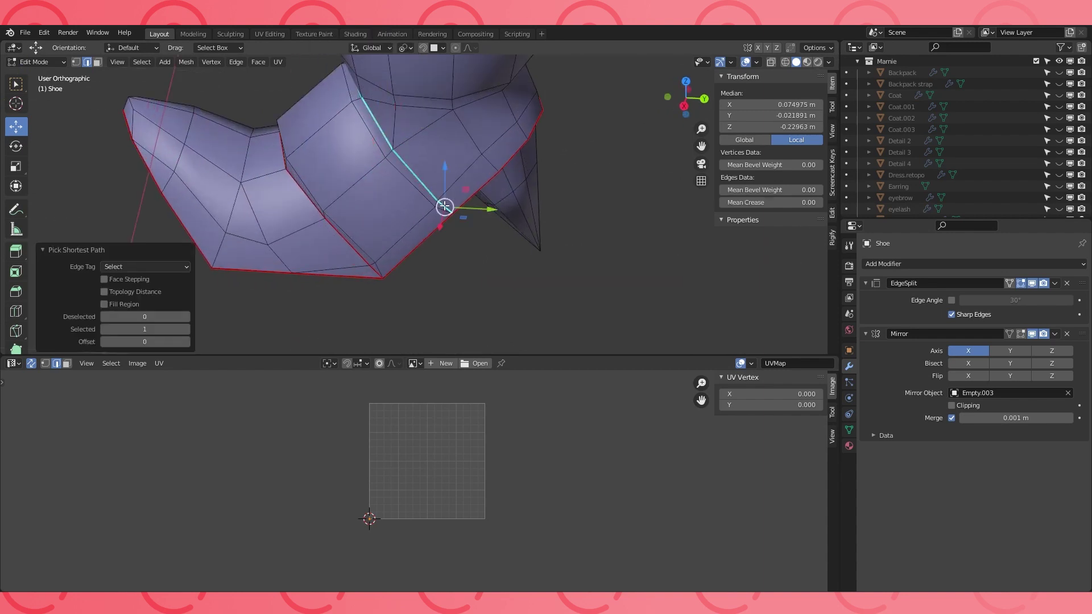
pyautogui.hotkey('ctrl', 'e')
pyautogui.click(391, 241)
# Mark the rest of the strap's upper edge across the front and inner side as a seam
pyautogui.moveTo(443, 204); pyautogui.dragTo(345, 65, button='middle')
pyautogui.hotkey('ctrl', 'e')
pyautogui.click(285, 104)
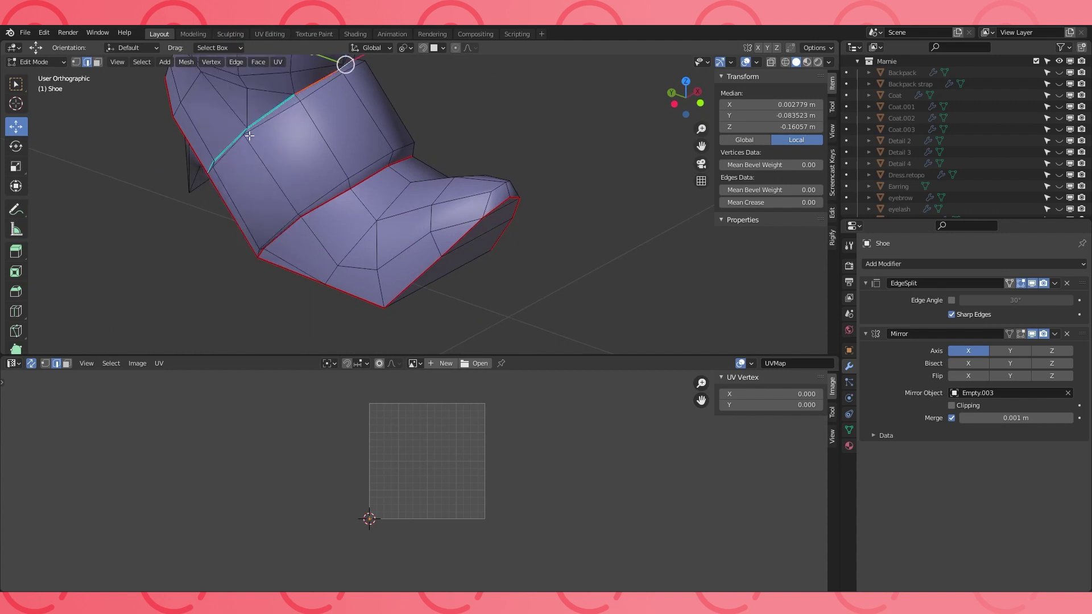
pyautogui.moveTo(242, 133); pyautogui.dragTo(275, 127, button='middle')
pyautogui.keyDown('ctrl'); pyautogui.click(275, 103); pyautogui.keyUp('ctrl')
pyautogui.hotkey('ctrl', 'e')
pyautogui.click(226, 239)
# Mark the edge loop on the boot shaft and the vertical edge path along its back as seams
pyautogui.moveTo(226, 240); pyautogui.dragTo(313, 216, button='middle')
pyautogui.moveTo(344, 223); pyautogui.dragTo(342, 244, button='middle')
pyautogui.keyDown('alt'); pyautogui.click(319, 156); pyautogui.keyUp('alt')
pyautogui.hotkey('ctrl', 'e')
pyautogui.click(307, 240)
pyautogui.moveTo(213, 206); pyautogui.dragTo(316, 227, button='middle')
pyautogui.hotkey('ctrl', 'e')
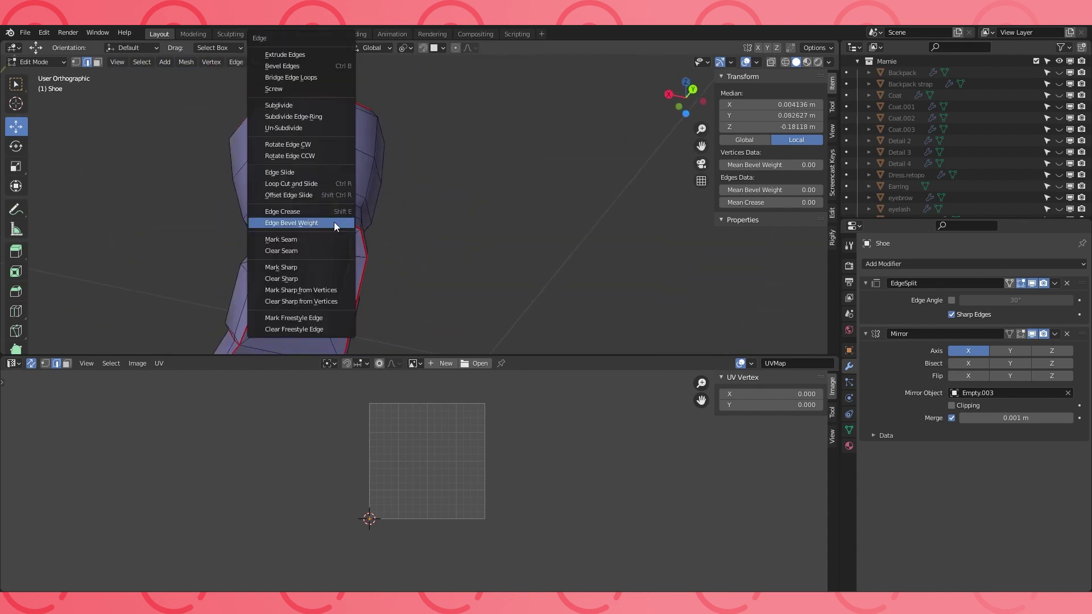
pyautogui.click(305, 269)
# Select the whole Shoe mesh and unwrap it
pyautogui.moveTo(305, 268); pyautogui.dragTo(329, 240, button='middle')
pyautogui.press('a')
pyautogui.press('u')
pyautogui.click(328, 240)
pyautogui.moveTo(398, 284); pyautogui.dragTo(358, 248, button='middle')
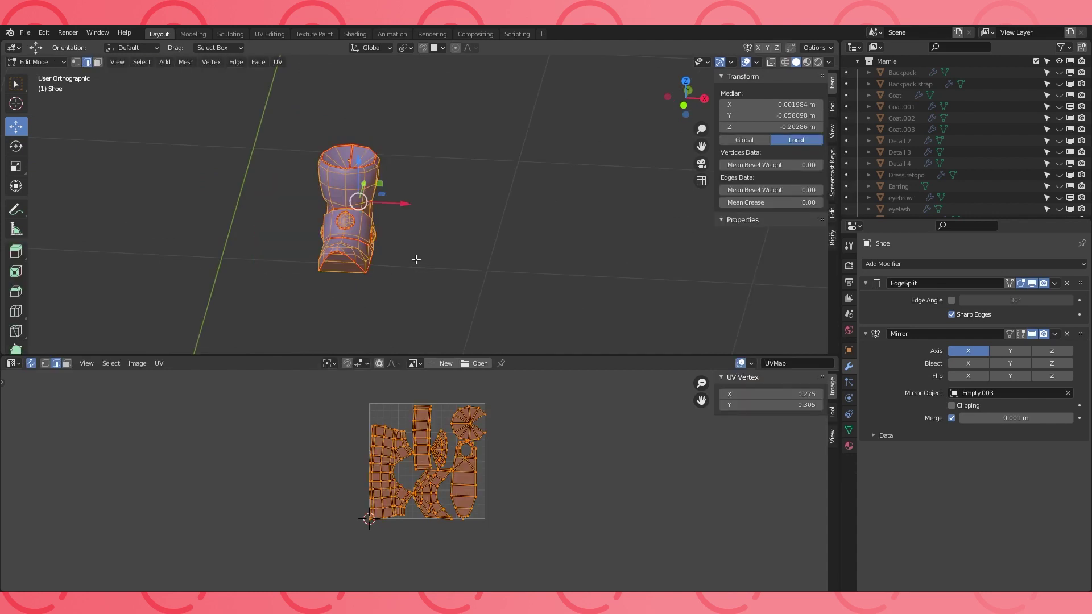
# Leave shoe editing, reveal all hidden objects and hide the finished lower-body mesh
pyautogui.press('Tab')
pyautogui.hotkey('alt', 'h')
pyautogui.scroll(-6, 410, 254)
pyautogui.moveTo(489, 236); pyautogui.dragTo(443, 227, button='middle')
pyautogui.click(406, 239)
pyautogui.press('h')
# Check the UV layouts of the dress and front detail meshes and hide those already unwrapped
pyautogui.click(414, 169)
pyautogui.press('Tab')
pyautogui.press('Tab')
pyautogui.press('h')
pyautogui.click(436, 209)
pyautogui.press('Tab')
pyautogui.click(414, 152)
# Open the Coat mesh to check its UV layout and hide it
pyautogui.hotkey('alt', 'h')
pyautogui.click(402, 161)
pyautogui.press('Tab')
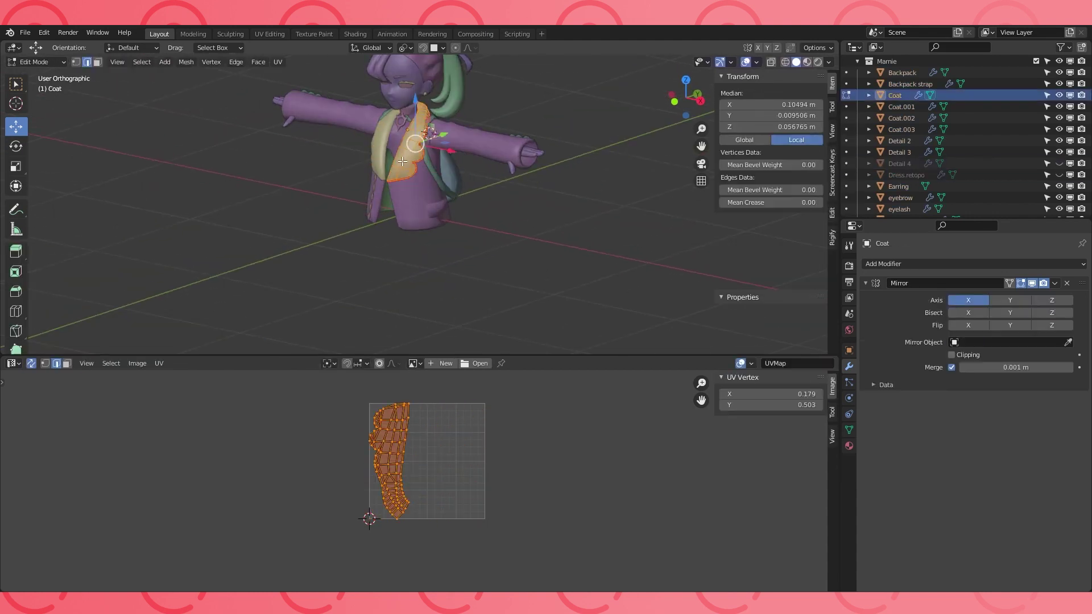
pyautogui.press('Tab')
pyautogui.press('h')
# Hide Coat.003, check the UV layout of Detail 2 in edit mode and hide that trim
pyautogui.scroll(1, 409, 157)
pyautogui.click(414, 151)
pyautogui.press('h')
pyautogui.click(400, 135)
pyautogui.click(366, 183)
pyautogui.press('Tab')
pyautogui.press('Tab')
pyautogui.press('h')
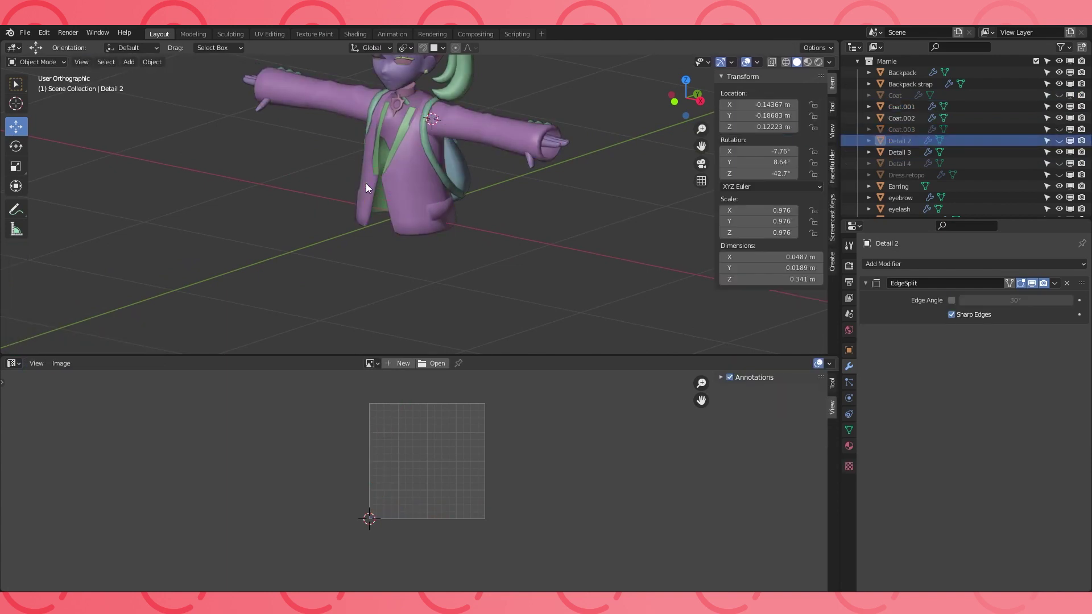
# Check the UV layouts of the next meshes around the upper body and head, hiding each checked object
pyautogui.moveTo(366, 183); pyautogui.dragTo(422, 162, button='middle')
pyautogui.click(397, 143)
pyautogui.press('Tab')
pyautogui.press('Tab')
pyautogui.press('h')
pyautogui.click(422, 129)
pyautogui.click(456, 127)
pyautogui.press('Tab')
pyautogui.moveTo(513, 119); pyautogui.dragTo(466, 181, button='middle')
pyautogui.press('Tab')
pyautogui.press('h')
# Inspect the UV layouts of two more head meshes in edit mode and hide both
pyautogui.click(387, 188)
pyautogui.press('Tab')
pyautogui.press('Tab')
pyautogui.press('h')
pyautogui.scroll(3, 387, 187)
pyautogui.click(359, 198)
pyautogui.press('Tab')
pyautogui.press('a')
pyautogui.press('Tab')
pyautogui.press('h')
# Go through the next two face parts, checking each UV layout and hiding the part
pyautogui.click(367, 190)
pyautogui.press('Tab')
pyautogui.press('Tab')
pyautogui.press('h')
pyautogui.click(359, 200)
pyautogui.press('Tab')
pyautogui.press('Tab')
pyautogui.press('h')
# Hide the next checked body mesh and the Teeth mesh
pyautogui.click(402, 210)
pyautogui.press('h')
pyautogui.scroll(2, 411, 224)
pyautogui.click(331, 223)
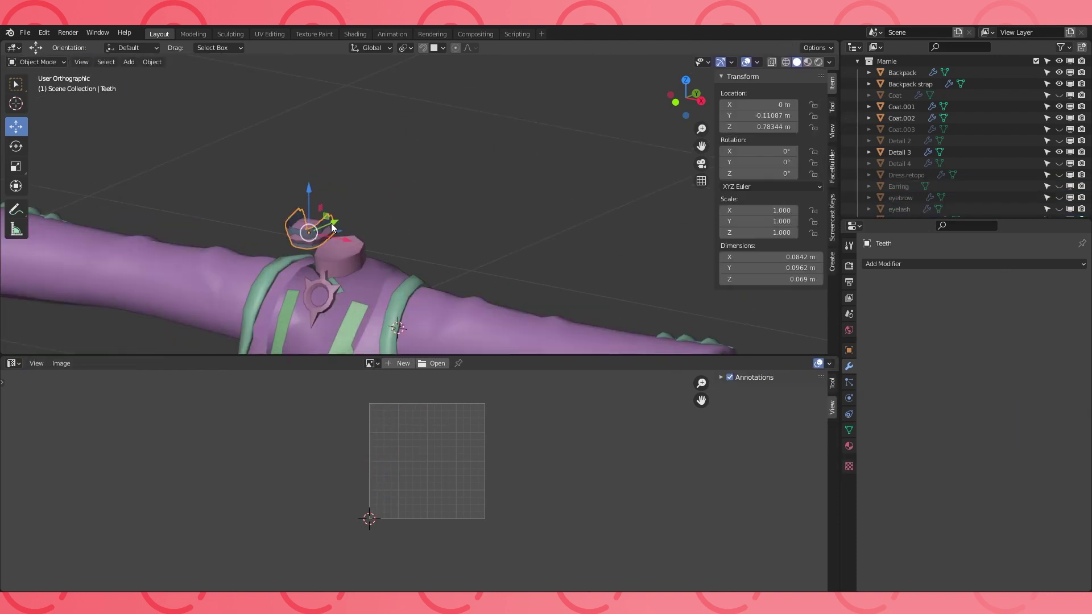
pyautogui.press('h')
# Check the UV layout of the part exposed behind the teeth and hide it
pyautogui.click(319, 232)
pyautogui.press('Tab')
pyautogui.press('Tab')
pyautogui.press('h')
# Unwrap the entire Coat.002 mesh in edit mode and hide the object
pyautogui.scroll(-3, 337, 249)
pyautogui.click(468, 228)
pyautogui.press('Tab')
pyautogui.press('a')
pyautogui.press('u')
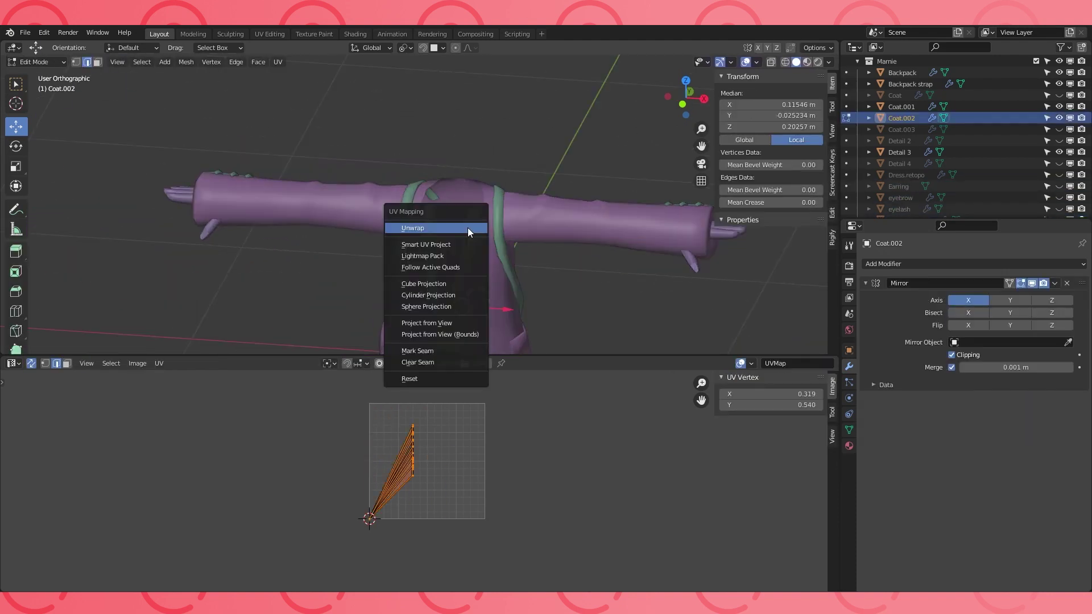
pyautogui.click(467, 228)
pyautogui.press('Tab')
pyautogui.press('h')
# Check the full UV layout of the next mesh around the arms and hide it
pyautogui.moveTo(461, 225); pyautogui.dragTo(497, 171, button='middle')
pyautogui.click(356, 155)
pyautogui.press('Tab')
pyautogui.press('a')
pyautogui.press('Tab')
pyautogui.press('h')
# Inspect the next remaining upper-body mesh in edit mode and hide the parts covering the backpack
pyautogui.moveTo(396, 162); pyautogui.dragTo(375, 191, button='middle')
pyautogui.scroll(10, 1018, 146)
pyautogui.click(492, 181)
pyautogui.click(439, 222)
pyautogui.press('Tab')
pyautogui.moveTo(439, 222); pyautogui.dragTo(400, 195, button='middle')
pyautogui.press('Tab')
pyautogui.click(408, 186)
pyautogui.click(389, 204)
pyautogui.press('h')
# Mark a seam along the lengthwise edge loop of the Backpack strap
pyautogui.click(432, 236)
pyautogui.moveTo(432, 236); pyautogui.dragTo(401, 185, button='middle')
pyautogui.click(402, 185)
pyautogui.press('Tab')
pyautogui.keyDown('alt'); pyautogui.click(516, 213); pyautogui.keyUp('alt')
pyautogui.moveTo(516, 214); pyautogui.dragTo(544, 197, button='middle')
pyautogui.hotkey('ctrl', 'e')
pyautogui.click(513, 240)
# Examine the seam and edges at the strap's lower end in wireframe view
pyautogui.hotkey('shift', 'z')
pyautogui.scroll(1, 487, 164)
pyautogui.scroll(6, 487, 163)
pyautogui.click(685, 169)
pyautogui.scroll(-3, 643, 219)
pyautogui.keyDown('shift'); pyautogui.moveTo(640, 222); pyautogui.dragTo(529, 62, button='middle'); pyautogui.keyUp('shift')
pyautogui.scroll(2, 557, 216)
pyautogui.moveTo(573, 238); pyautogui.dragTo(567, 240, button='middle')
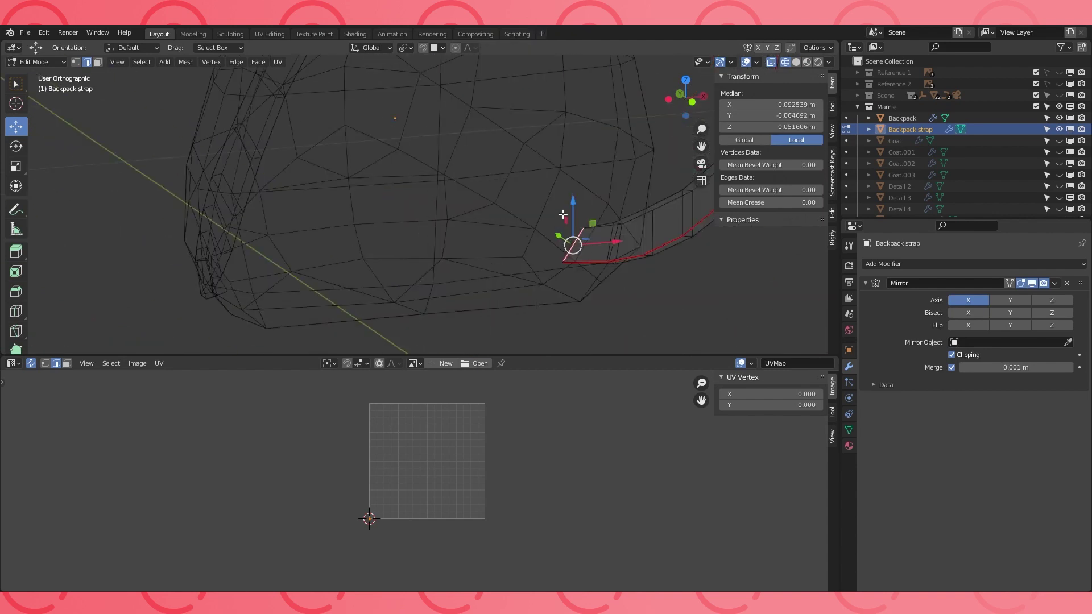
# Unwrap the whole Backpack strap and hide the finished object
pyautogui.press('a')
pyautogui.scroll(-3, 511, 250)
pyautogui.press('u')
pyautogui.click(493, 217)
pyautogui.scroll(-1, 394, 442)
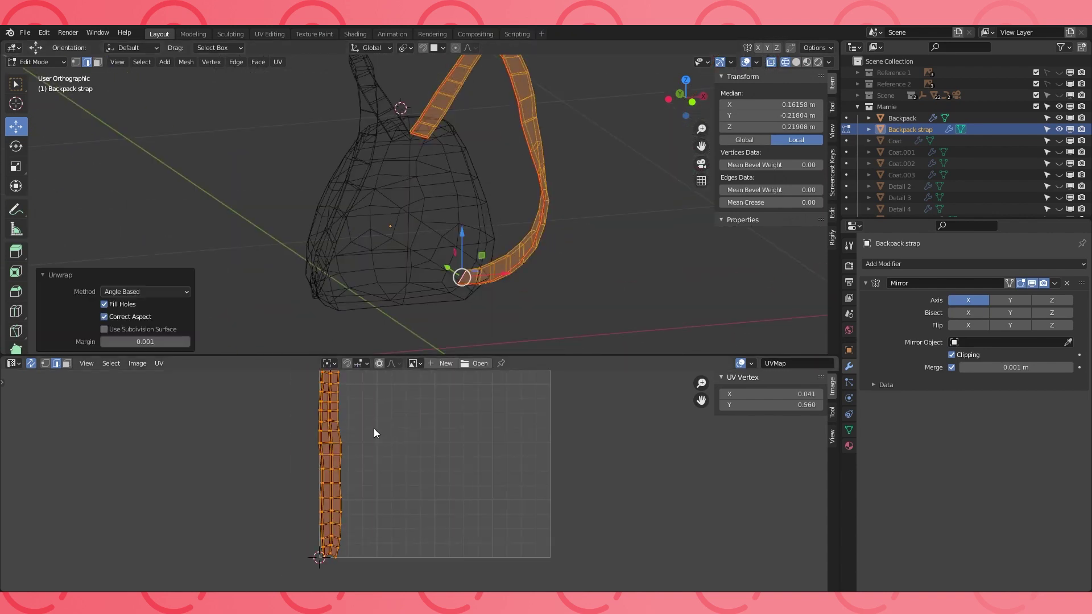
pyautogui.scroll(-2, 455, 228)
pyautogui.press('h')
pyautogui.hotkey('ctrl', 'z')
pyautogui.press('Tab')
pyautogui.press('h')
# Edit the Backpack mesh and pick the edge loop running down its side as a seam line
pyautogui.moveTo(469, 218); pyautogui.dragTo(470, 199, button='middle')
pyautogui.click(456, 202)
pyautogui.press('Tab')
pyautogui.scroll(2, 683, 120)
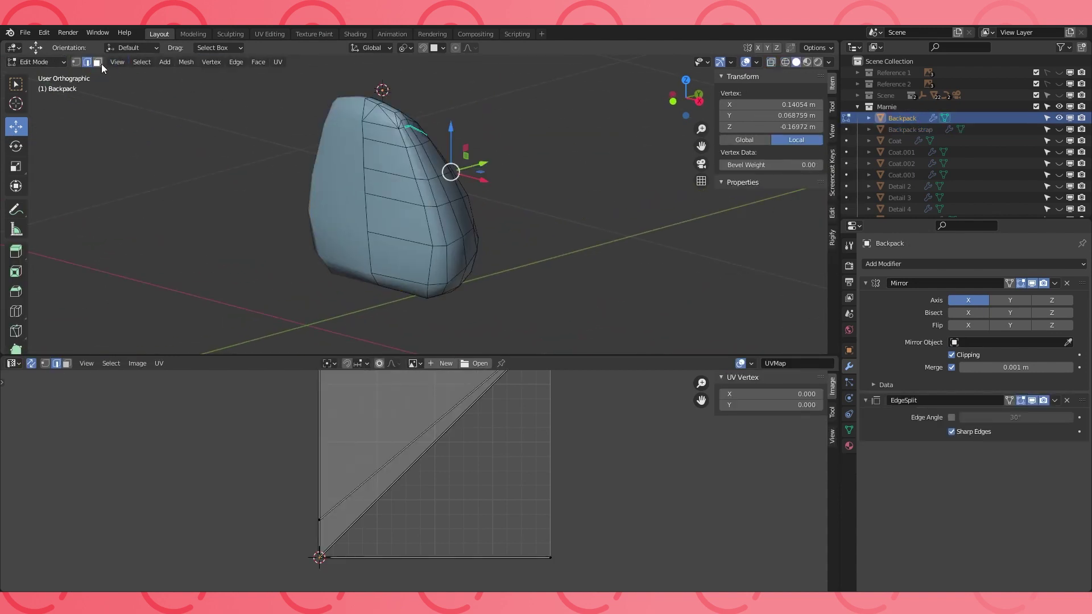
pyautogui.moveTo(490, 177); pyautogui.dragTo(405, 188, button='middle')
pyautogui.keyDown('alt'); pyautogui.click(407, 132); pyautogui.keyUp('alt')
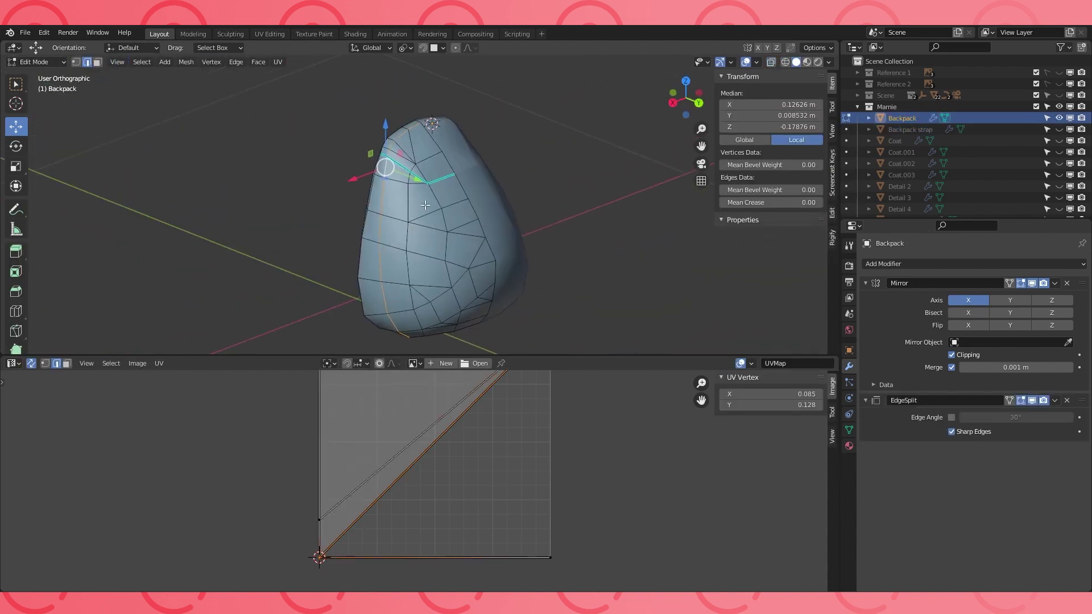
pyautogui.scroll(2, 406, 186)
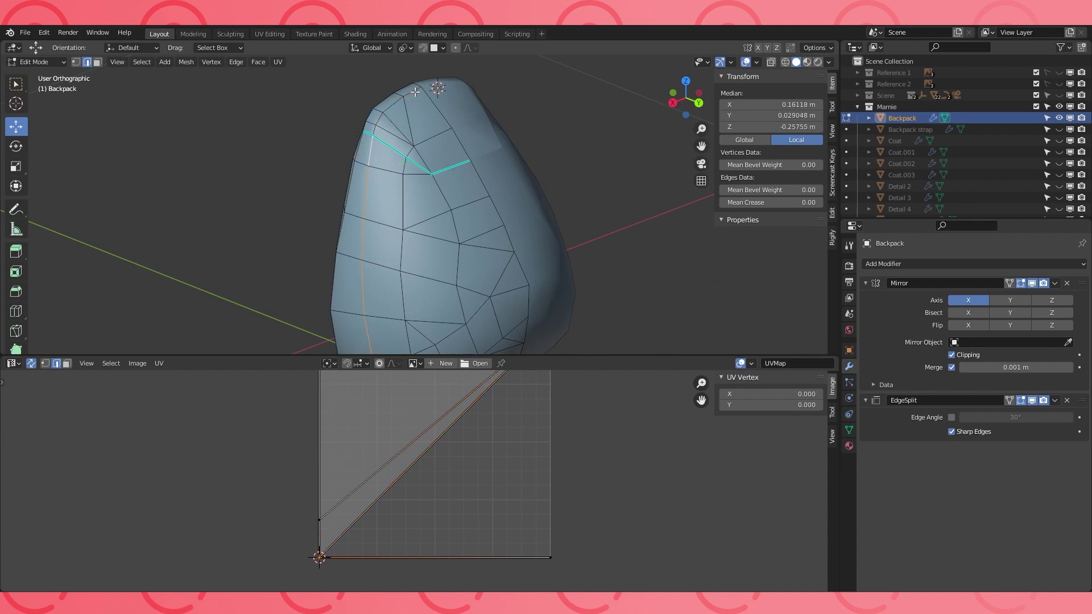
pyautogui.rightClick(459, 162)
pyautogui.click(421, 243)
# Mark the connecting edges around the backpack's lower side as a seam
pyautogui.moveTo(421, 243); pyautogui.dragTo(404, 281, button='middle')
pyautogui.keyDown('shift'); pyautogui.click(370, 293); pyautogui.keyUp('shift')
pyautogui.rightClick(370, 293)
pyautogui.click(371, 295)
pyautogui.moveTo(399, 284); pyautogui.dragTo(390, 293, button='middle')
pyautogui.keyDown('shift'); pyautogui.click(421, 272); pyautogui.keyUp('shift')
pyautogui.hotkey('ctrl', 'e')
pyautogui.click(421, 272)
# Clear the seam from the stray edges near the backpack's lower corner
pyautogui.click(418, 291)
pyautogui.keyDown('shift'); pyautogui.click(432, 289); pyautogui.keyUp('shift')
pyautogui.hotkey('ctrl', 'e')
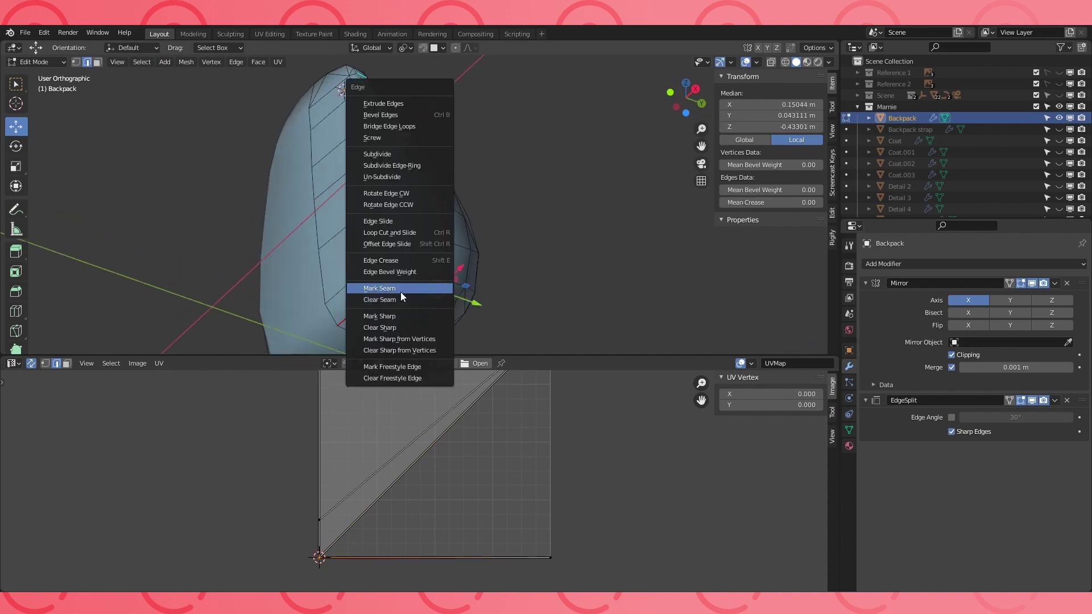
pyautogui.click(386, 299)
# Check the linked regions enclosed by the seams and unwrap the entire Backpack mesh
pyautogui.scroll(-3, 492, 265)
pyautogui.moveTo(410, 227); pyautogui.dragTo(536, 205, button='middle')
pyautogui.press('l')
pyautogui.hotkey('alt', 'a')
pyautogui.press('l')
pyautogui.hotkey('alt', 'a')
pyautogui.press('a')
pyautogui.press('u')
pyautogui.click(507, 198)
# Return to object mode, hide the Backpack and make only Coat.001 visible again
pyautogui.moveTo(401, 215); pyautogui.dragTo(250, 253, button='middle')
pyautogui.press('Tab')
pyautogui.scroll(-4, 250, 253)
pyautogui.click(1058, 118)
pyautogui.click(1057, 140)
pyautogui.click(1058, 141)
pyautogui.click(1058, 152)
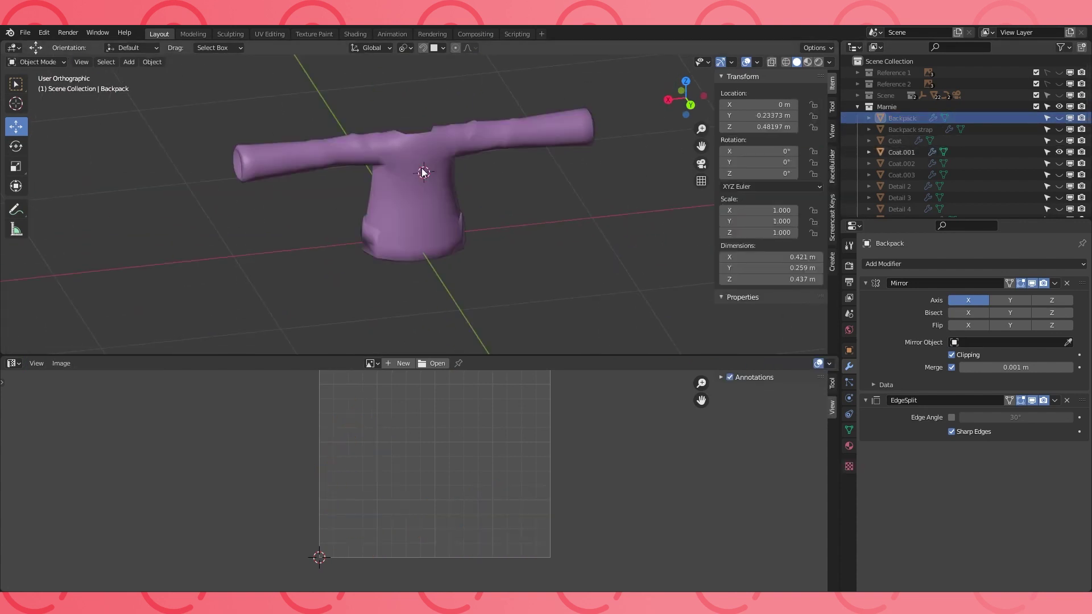
# Edit Coat.001, reveal its hidden geometry and mark a seam around the armhole where the sleeve meets the body
pyautogui.click(422, 171)
pyautogui.press('Tab')
pyautogui.hotkey('alt', 'h')
pyautogui.moveTo(422, 170); pyautogui.dragTo(654, 182, button='middle')
pyautogui.click(524, 299)
pyautogui.moveTo(517, 246); pyautogui.dragTo(446, 194, button='middle')
pyautogui.keyDown('alt'); pyautogui.click(490, 166); pyautogui.keyUp('alt')
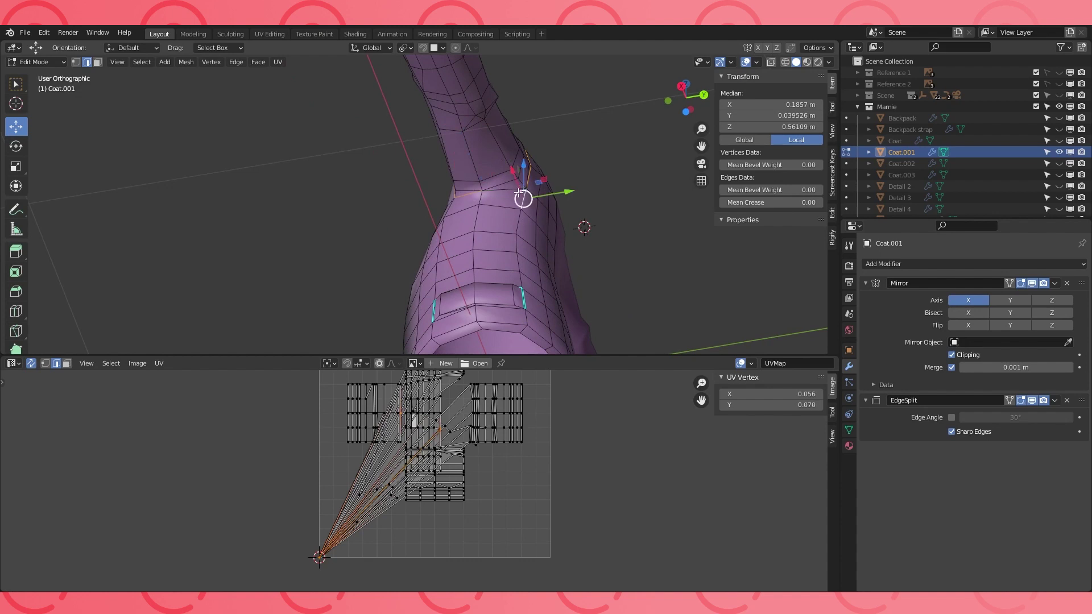
pyautogui.hotkey('ctrl', 'e')
pyautogui.click(472, 240)
pyautogui.moveTo(477, 195); pyautogui.dragTo(462, 196, button='middle')
pyautogui.hotkey('ctrl', 'e')
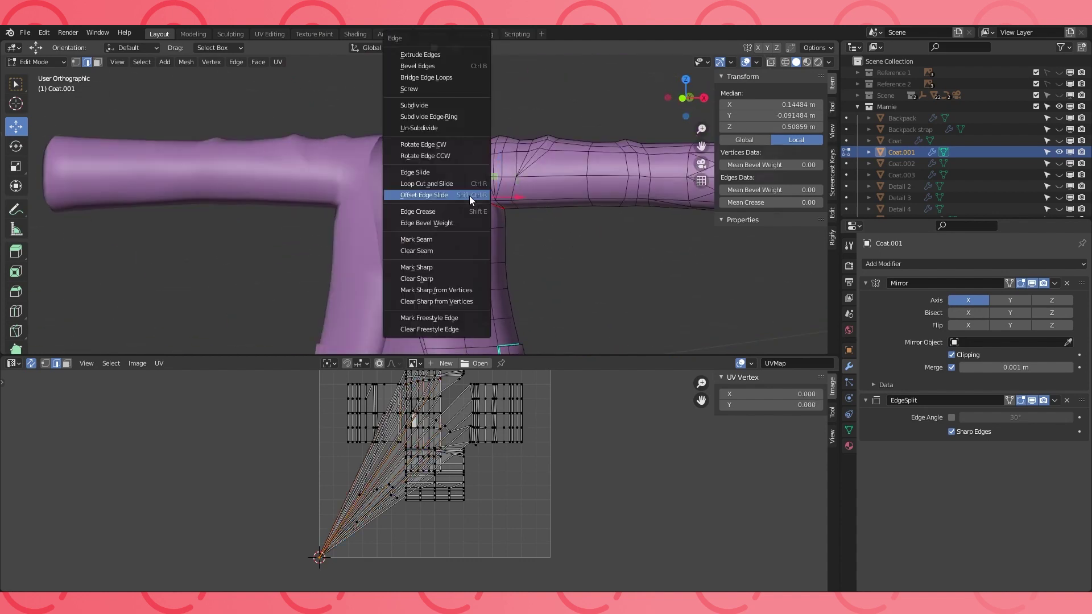
pyautogui.click(447, 237)
# Mark seams along the sleeve's length from armhole to cuff and around the cuff of Coat.001
pyautogui.moveTo(447, 238); pyautogui.dragTo(464, 188, button='middle')
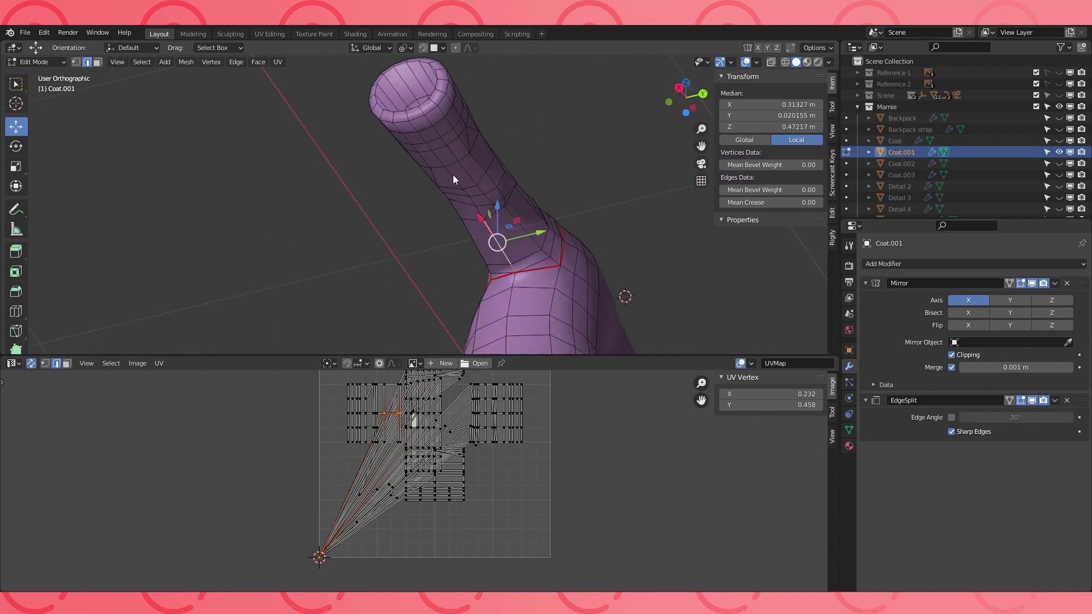
pyautogui.keyDown('ctrl'); pyautogui.click(411, 121); pyautogui.keyUp('ctrl')
pyautogui.moveTo(411, 115); pyautogui.dragTo(418, 189, button='middle')
pyautogui.hotkey('ctrl', 'e')
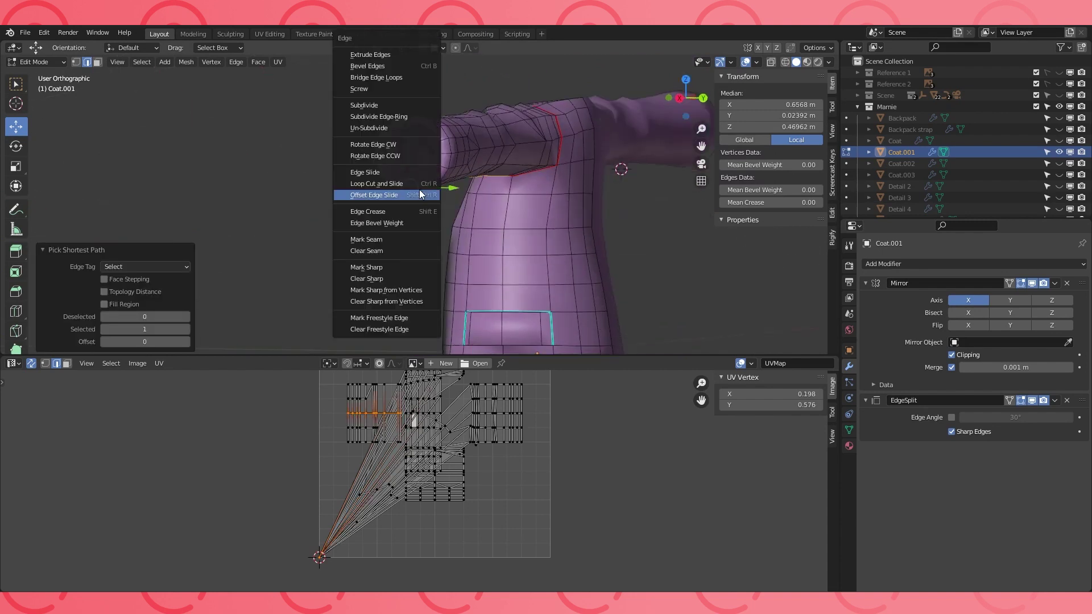
pyautogui.click(373, 239)
pyautogui.moveTo(373, 239); pyautogui.dragTo(465, 220, button='middle')
pyautogui.hotkey('ctrl', 'e')
pyautogui.click(423, 242)
# Select the whole Coat.001 mesh and unwrap it along the marked seams
pyautogui.scroll(-3, 455, 230)
pyautogui.press('a')
pyautogui.press('u')
pyautogui.click(508, 220)
pyautogui.press('Escape')
pyautogui.press('u')
pyautogui.click(449, 193)
pyautogui.moveTo(448, 194); pyautogui.dragTo(534, 202, button='middle')
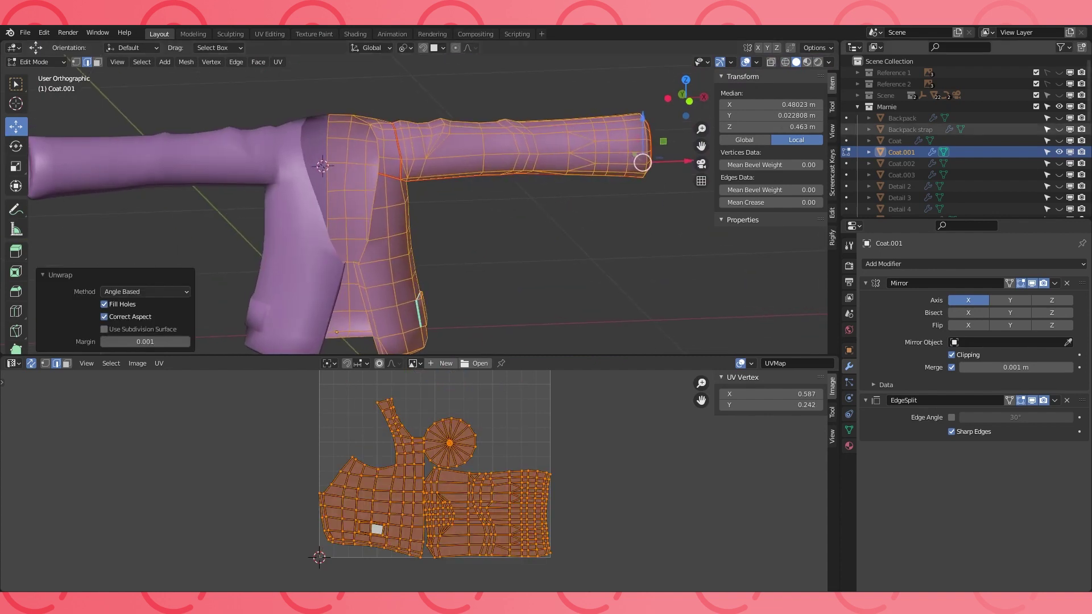
# Hide Coat.001 and make the Hand object visible
pyautogui.click(1060, 152)
pyautogui.scroll(-5, 1060, 154)
pyautogui.click(1058, 208)
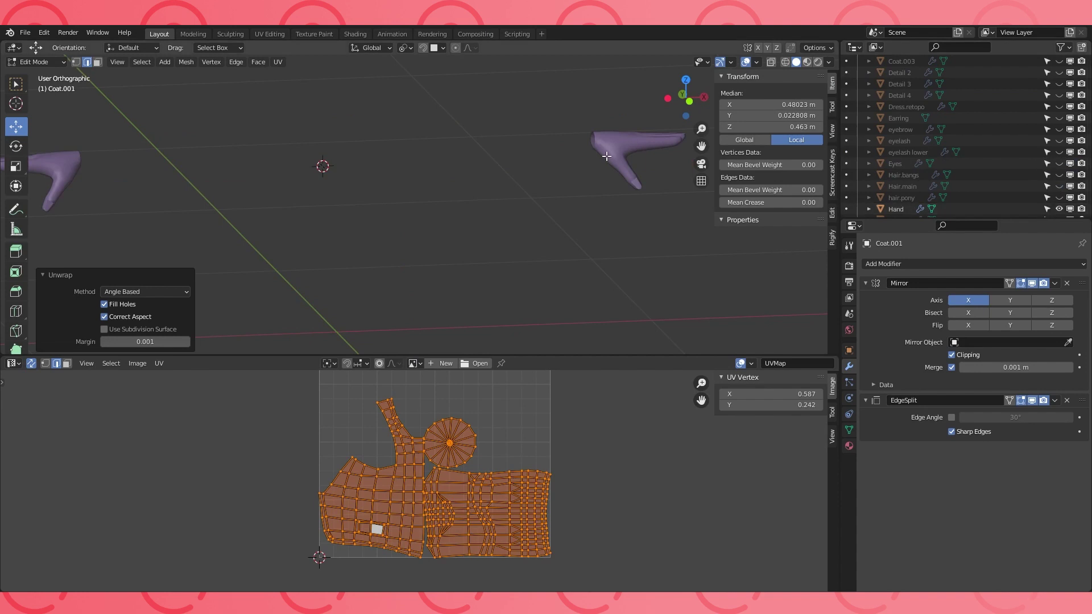
# Edit the Hand mesh and mark a seam beginning at the outer side of the little finger
pyautogui.press('Tab')
pyautogui.click(637, 154)
pyautogui.press('Tab')
pyautogui.moveTo(632, 154); pyautogui.dragTo(478, 174, button='middle')
pyautogui.scroll(4, 484, 170)
pyautogui.scroll(3, 501, 171)
pyautogui.moveTo(569, 159)
pyautogui.mouseDown(button='middle')
pyautogui.moveTo(535, 190)
pyautogui.moveTo(511, 168)
pyautogui.moveTo(461, 160)
pyautogui.moveTo(453, 117)
pyautogui.moveTo(442, 120)
pyautogui.moveTo(473, 154)
pyautogui.mouseUp(button='middle')
pyautogui.scroll(3, 447, 124)
pyautogui.press('z')
pyautogui.keyDown('ctrl'); pyautogui.click(444, 122); pyautogui.keyUp('ctrl')
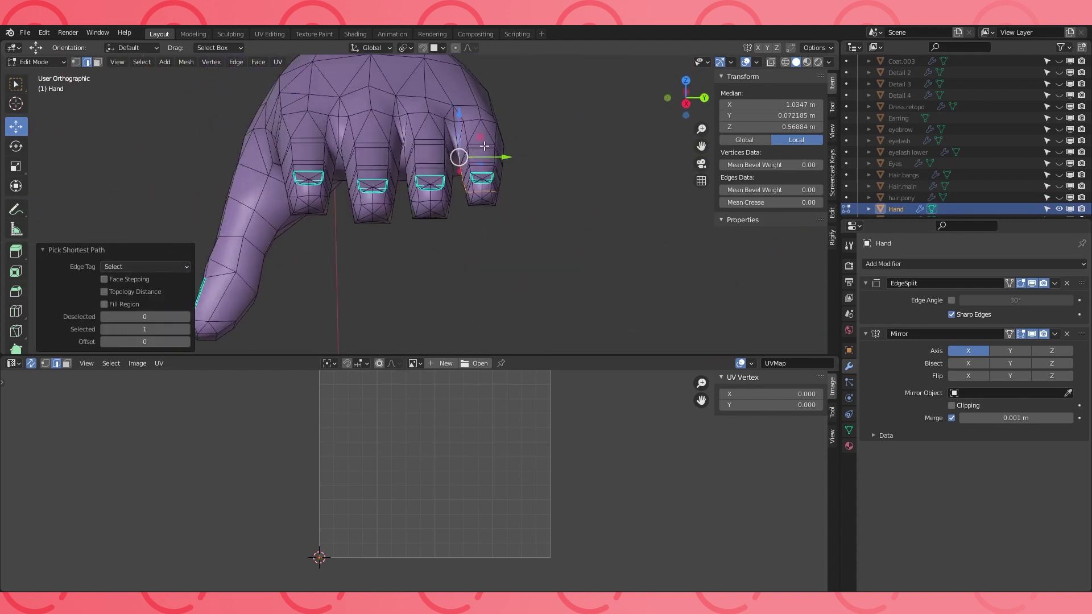
pyautogui.hotkey('ctrl', 'e')
pyautogui.click(443, 240)
# Extend the seams around the fingertips and along the sides of the neighbouring fingers of the hand
pyautogui.scroll(3, 443, 228)
pyautogui.moveTo(445, 187)
pyautogui.mouseDown(button='middle')
pyautogui.moveTo(476, 122)
pyautogui.moveTo(446, 192)
pyautogui.moveTo(460, 183)
pyautogui.mouseUp(button='middle')
pyautogui.keyDown('ctrl'); pyautogui.click(446, 193); pyautogui.keyUp('ctrl')
pyautogui.hotkey('ctrl', 'e')
pyautogui.click(412, 239)
pyautogui.moveTo(407, 207); pyautogui.dragTo(338, 200, button='middle')
pyautogui.keyDown('ctrl'); pyautogui.click(415, 201); pyautogui.keyUp('ctrl')
pyautogui.hotkey('ctrl', 'e')
pyautogui.click(378, 240)
pyautogui.keyDown('ctrl'); pyautogui.click(387, 208); pyautogui.keyUp('ctrl')
pyautogui.hotkey('ctrl', 'e')
pyautogui.click(382, 239)
# Continue the edge path around the index finger's tip and along its side and mark it as a seam
pyautogui.keyDown('ctrl'); pyautogui.click(394, 210); pyautogui.keyUp('ctrl')
pyautogui.keyDown('ctrl'); pyautogui.click(377, 229); pyautogui.keyUp('ctrl')
pyautogui.keyDown('ctrl'); pyautogui.click(302, 142); pyautogui.keyUp('ctrl')
pyautogui.moveTo(302, 142); pyautogui.dragTo(319, 175, button='middle')
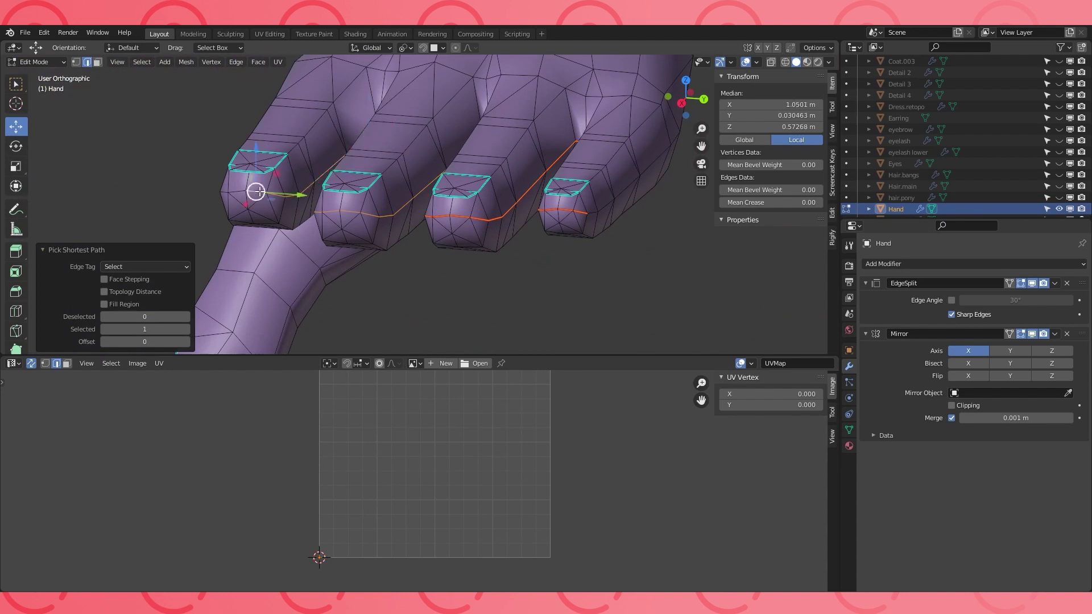
pyautogui.moveTo(260, 192); pyautogui.dragTo(293, 216, button='middle')
pyautogui.keyDown('ctrl'); pyautogui.click(219, 203); pyautogui.keyUp('ctrl')
pyautogui.moveTo(218, 203); pyautogui.dragTo(346, 211, button='middle')
pyautogui.hotkey('ctrl', 'e')
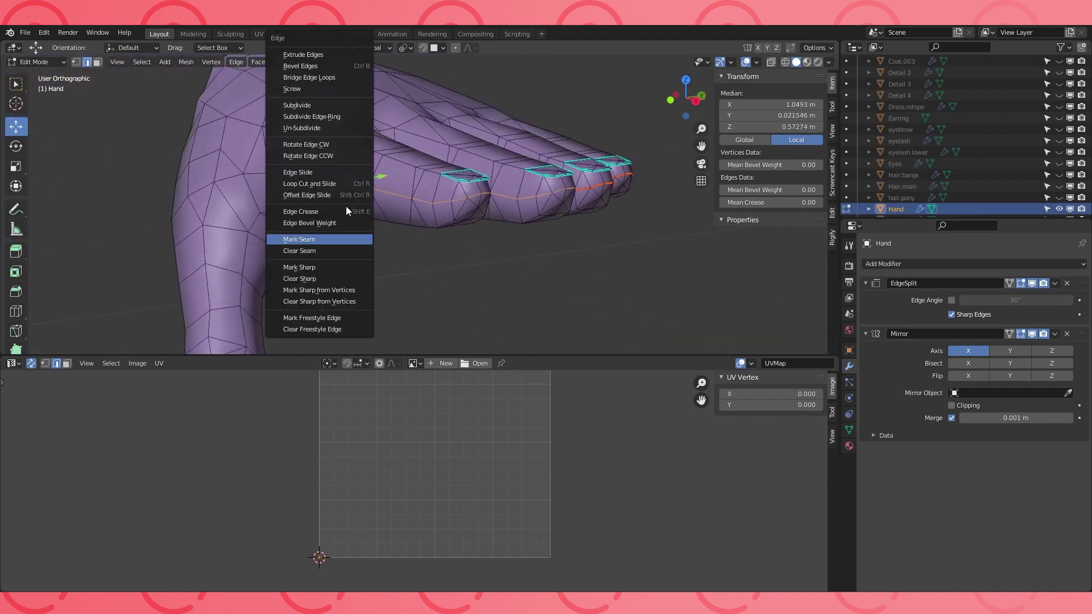
pyautogui.click(311, 244)
pyautogui.moveTo(311, 244); pyautogui.dragTo(434, 188, button='middle')
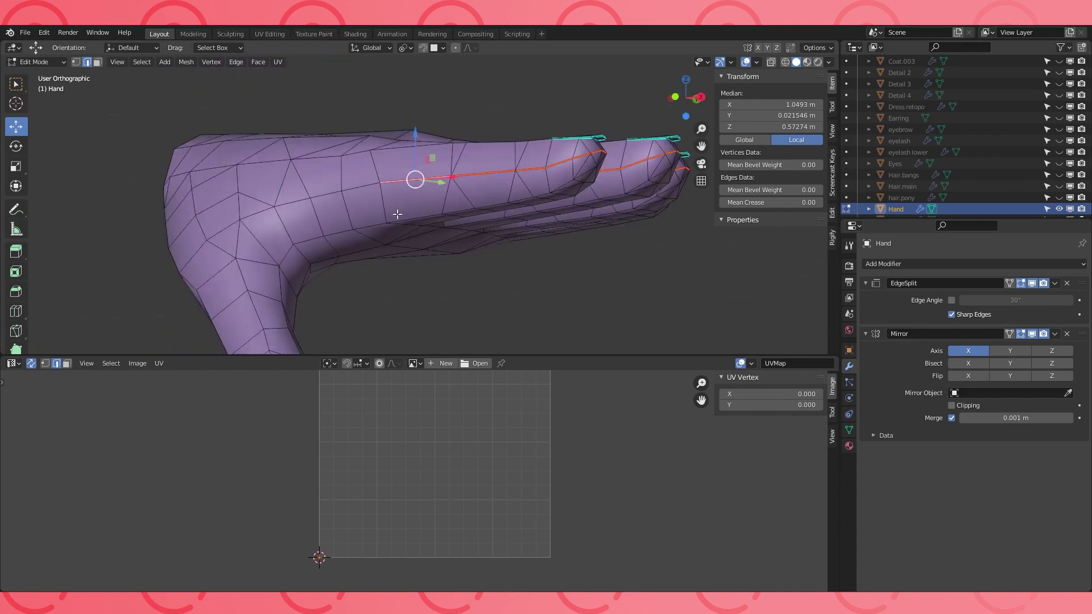
# Select an edge path from the web beside the index finger down the thumb and mark it as a seam
pyautogui.moveTo(331, 232); pyautogui.dragTo(364, 226, button='middle')
pyautogui.click(364, 227)
pyautogui.keyDown('shift'); pyautogui.moveTo(364, 226); pyautogui.dragTo(387, 193, button='middle'); pyautogui.keyUp('shift')
pyautogui.keyDown('ctrl'); pyautogui.click(358, 256); pyautogui.keyUp('ctrl')
pyautogui.keyDown('shift'); pyautogui.moveTo(367, 274); pyautogui.dragTo(416, 169, button='middle'); pyautogui.keyUp('shift')
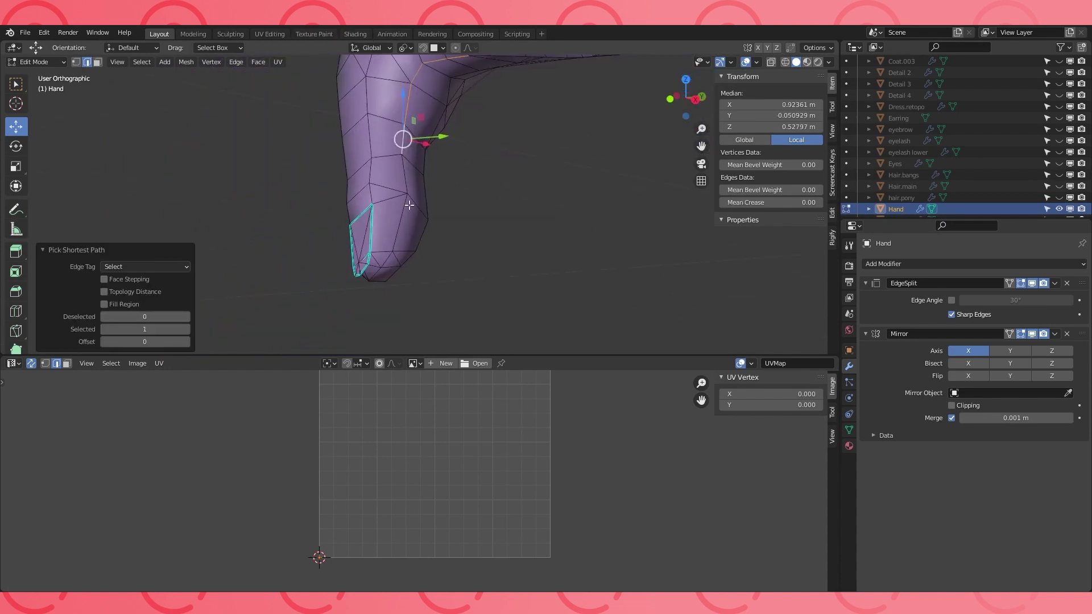
pyautogui.keyDown('ctrl'); pyautogui.click(411, 224); pyautogui.keyUp('ctrl')
pyautogui.moveTo(410, 224)
pyautogui.mouseDown(button='middle')
pyautogui.moveTo(427, 234)
pyautogui.moveTo(448, 211)
pyautogui.moveTo(365, 168)
pyautogui.moveTo(392, 237)
pyautogui.mouseUp(button='middle')
pyautogui.hotkey('ctrl', 'e')
pyautogui.click(277, 240)
# Mark a seam connecting the index finger's side seam to the thumb seam
pyautogui.moveTo(493, 204); pyautogui.dragTo(445, 183, button='middle')
pyautogui.keyDown('shift'); pyautogui.moveTo(444, 183); pyautogui.dragTo(396, 259, button='middle'); pyautogui.keyUp('shift')
pyautogui.scroll(2, 397, 259)
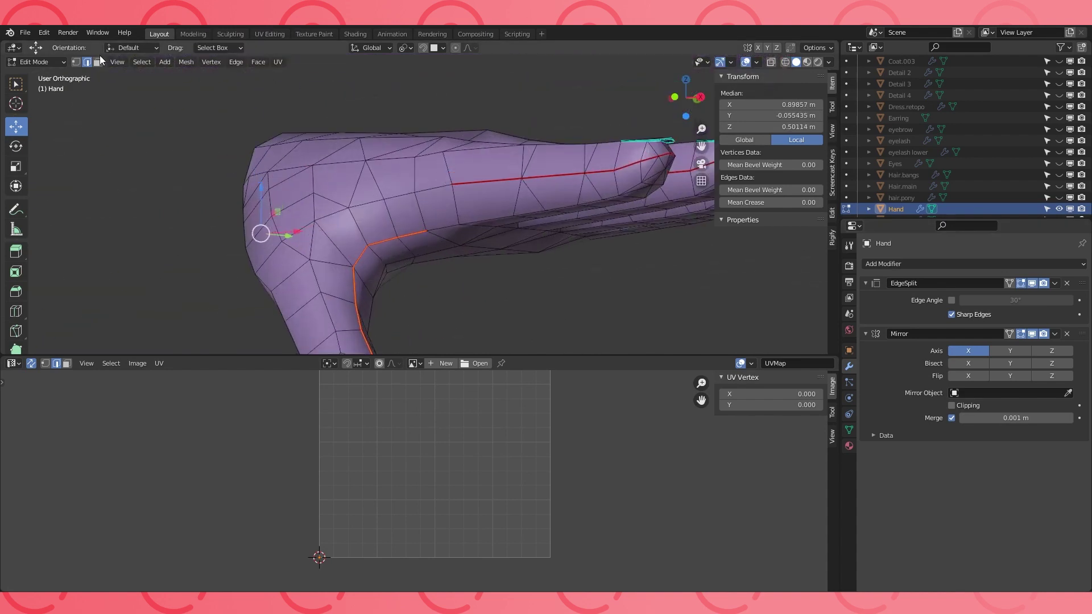
pyautogui.hotkey('ctrl', 'e')
pyautogui.click(402, 268)
# Mark seams around the thumb's tip and the outline of its nail
pyautogui.moveTo(402, 268); pyautogui.dragTo(499, 256, button='middle')
pyautogui.scroll(4, 465, 218)
pyautogui.click(465, 218)
pyautogui.moveTo(494, 199); pyautogui.dragTo(540, 140, button='middle')
pyautogui.hotkey('ctrl', 'e')
pyautogui.click(528, 270)
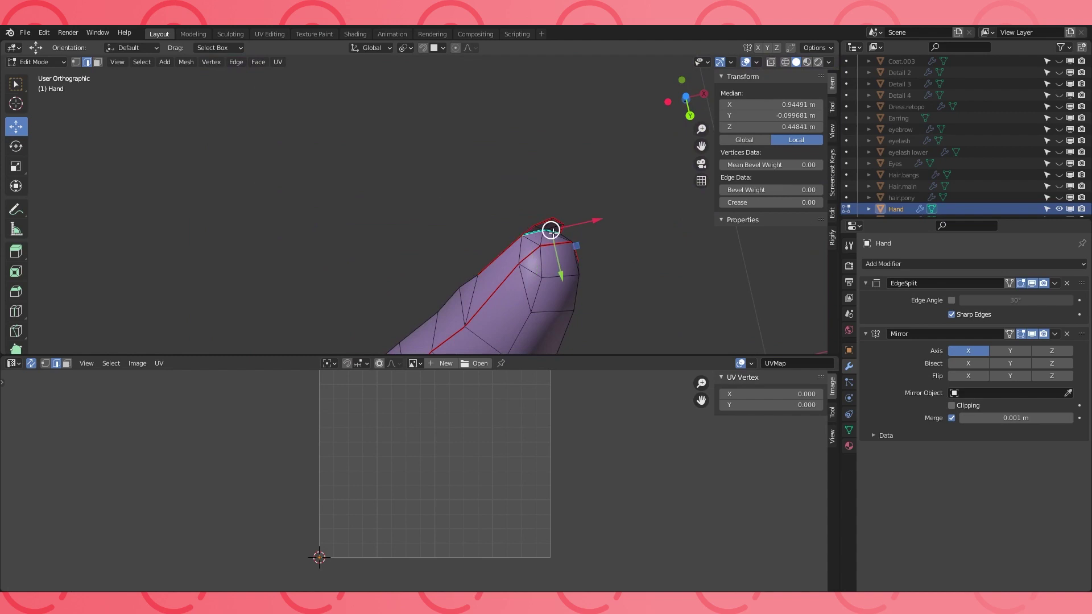
pyautogui.moveTo(562, 240); pyautogui.dragTo(695, 249, button='middle')
pyautogui.keyDown('ctrl'); pyautogui.click(690, 222); pyautogui.keyUp('ctrl')
pyautogui.hotkey('ctrl', 'e')
pyautogui.click(661, 242)
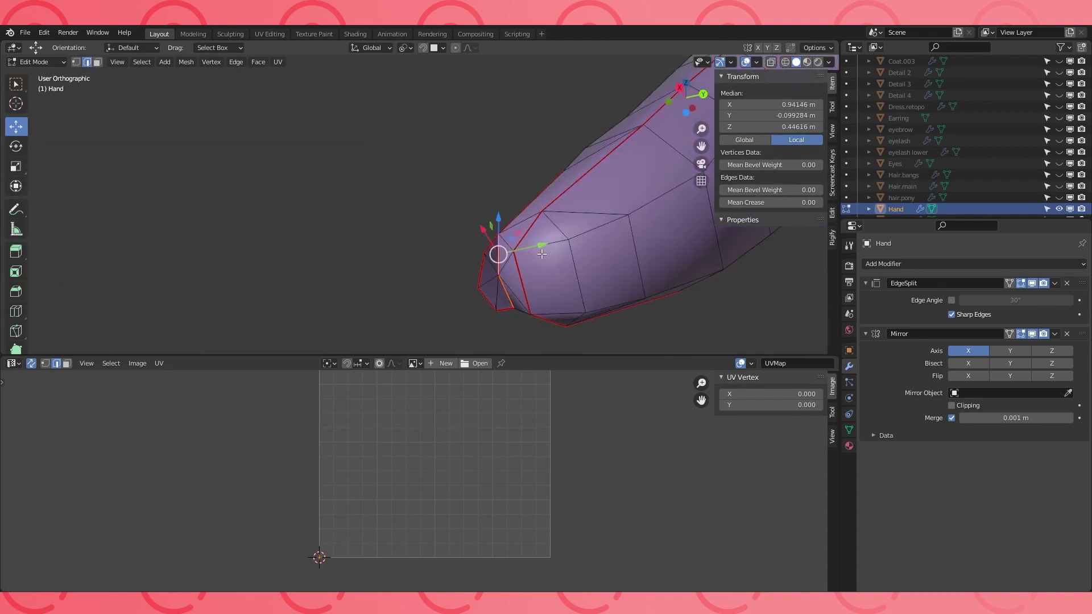
# Mark seams along the front edges of the fingernails on the four fingers
pyautogui.scroll(-6, 597, 170)
pyautogui.keyDown('shift'); pyautogui.moveTo(597, 171); pyautogui.dragTo(505, 341, button='middle'); pyautogui.keyUp('shift')
pyautogui.scroll(3, 488, 234)
pyautogui.keyDown('shift'); pyautogui.moveTo(560, 162); pyautogui.dragTo(526, 223, button='middle'); pyautogui.keyUp('shift')
pyautogui.scroll(4, 527, 222)
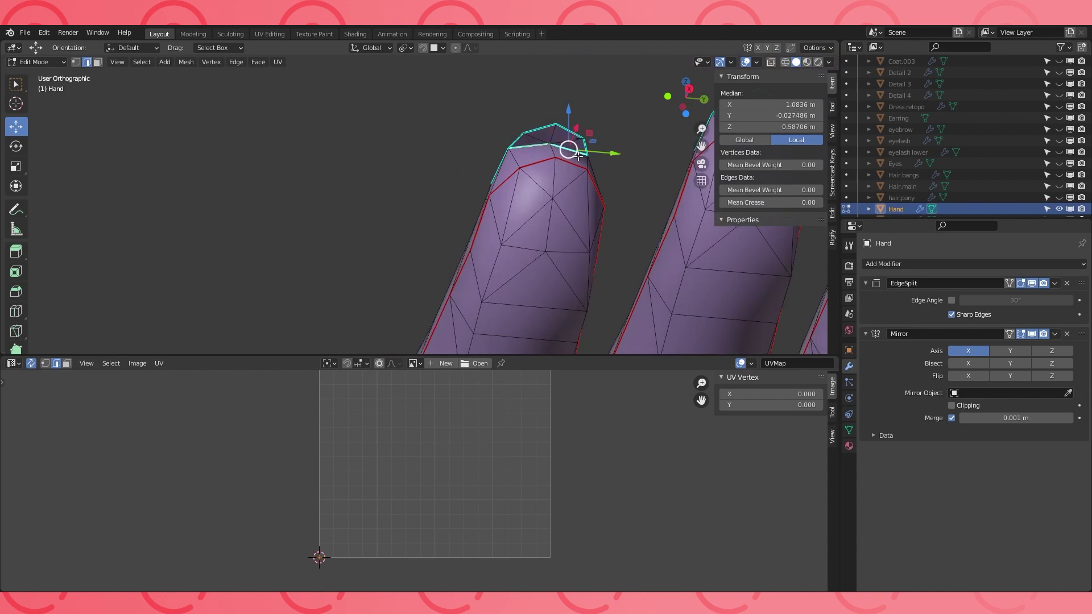
pyautogui.hotkey('ctrl', 'e')
pyautogui.click(544, 240)
pyautogui.scroll(-3, 548, 188)
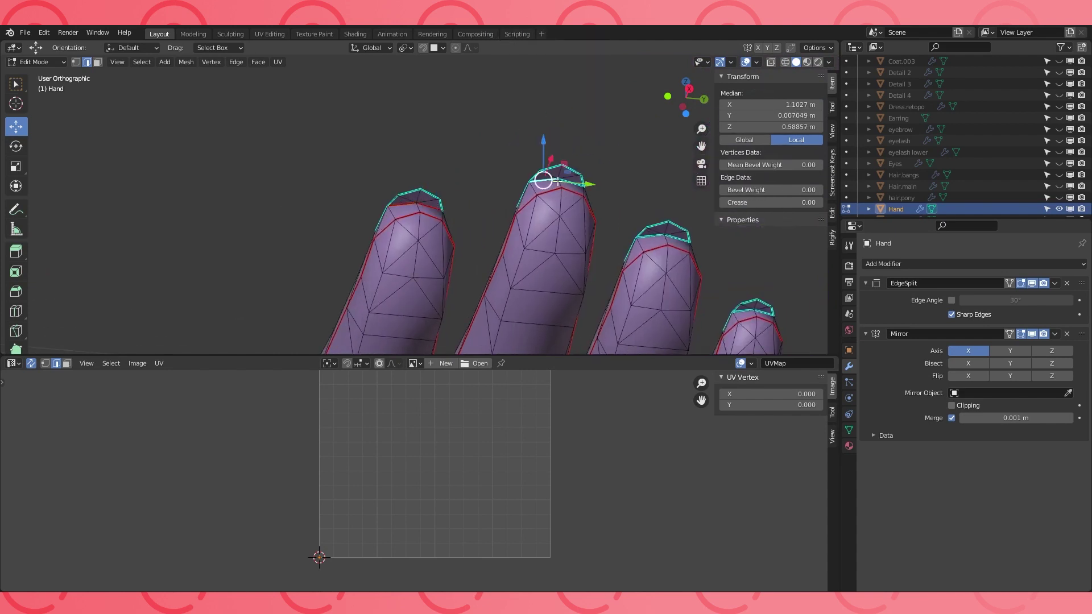
pyautogui.hotkey('ctrl', 'e')
pyautogui.click(533, 239)
pyautogui.click(652, 236)
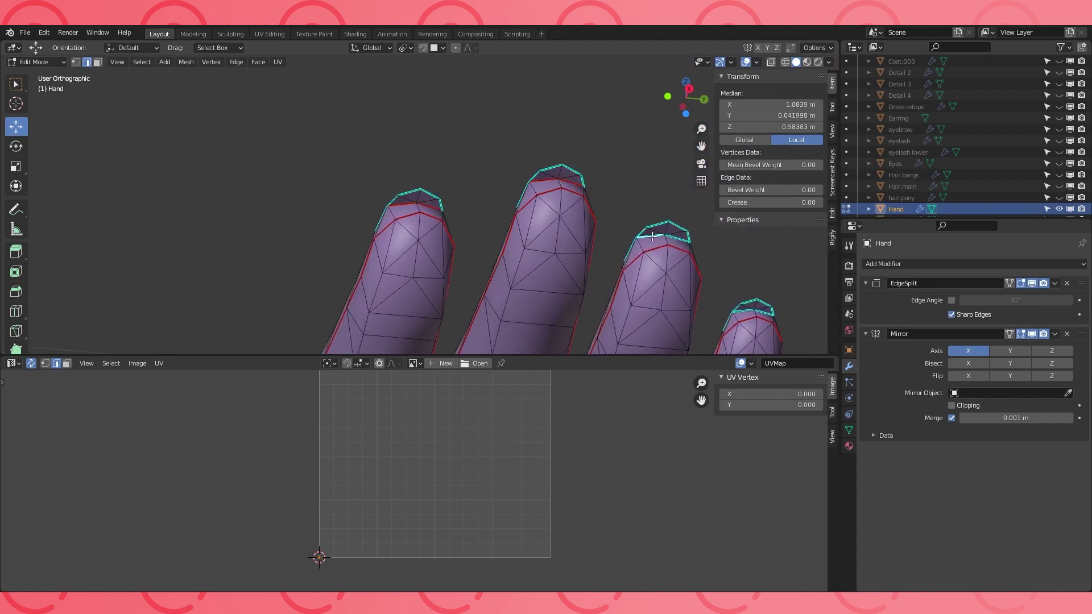
pyautogui.hotkey('ctrl', 'e')
pyautogui.click(763, 310)
# Mark the remaining outlines of the index and middle fingernails as seams
pyautogui.scroll(-4, 684, 304)
pyautogui.moveTo(546, 225); pyautogui.dragTo(494, 227, button='middle')
pyautogui.scroll(4, 482, 230)
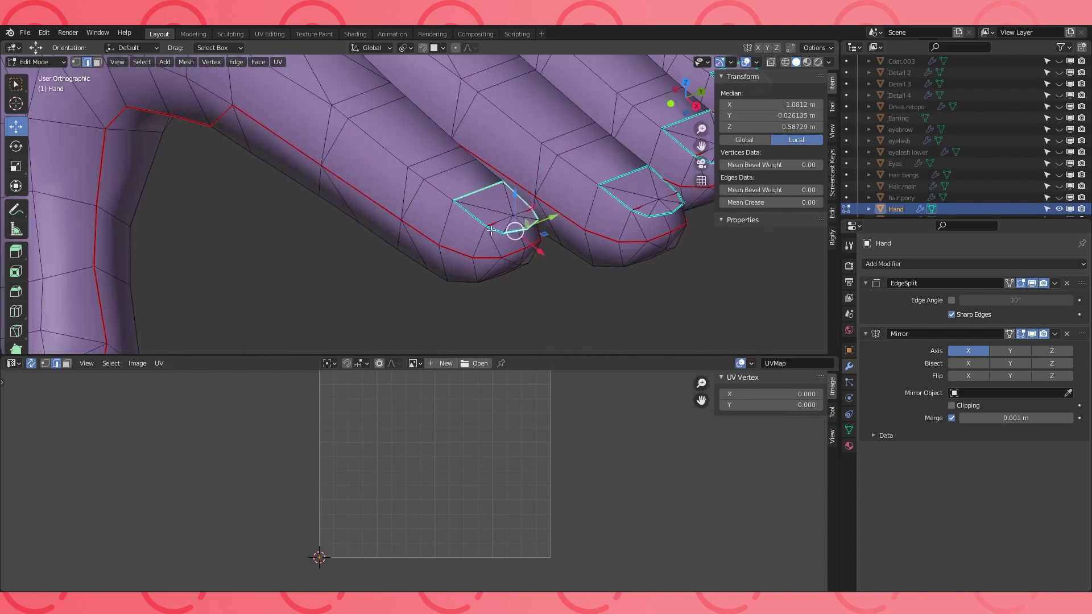
pyautogui.hotkey('ctrl', 'e')
pyautogui.click(431, 240)
pyautogui.scroll(2, 378, 236)
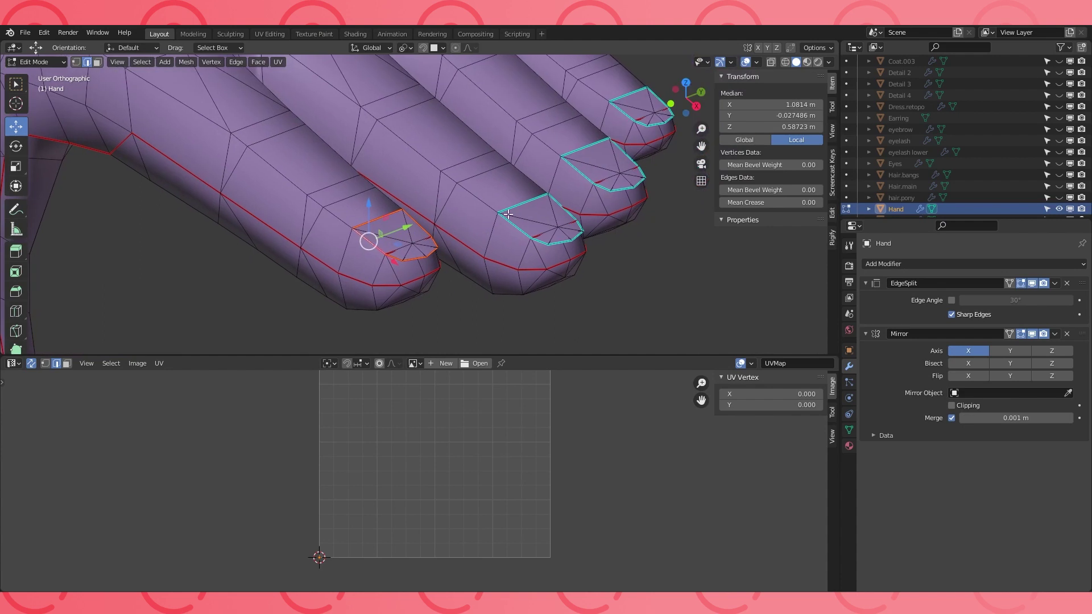
pyautogui.keyDown('ctrl'); pyautogui.click(579, 225); pyautogui.keyUp('ctrl')
pyautogui.hotkey('ctrl', 'e')
pyautogui.click(519, 240)
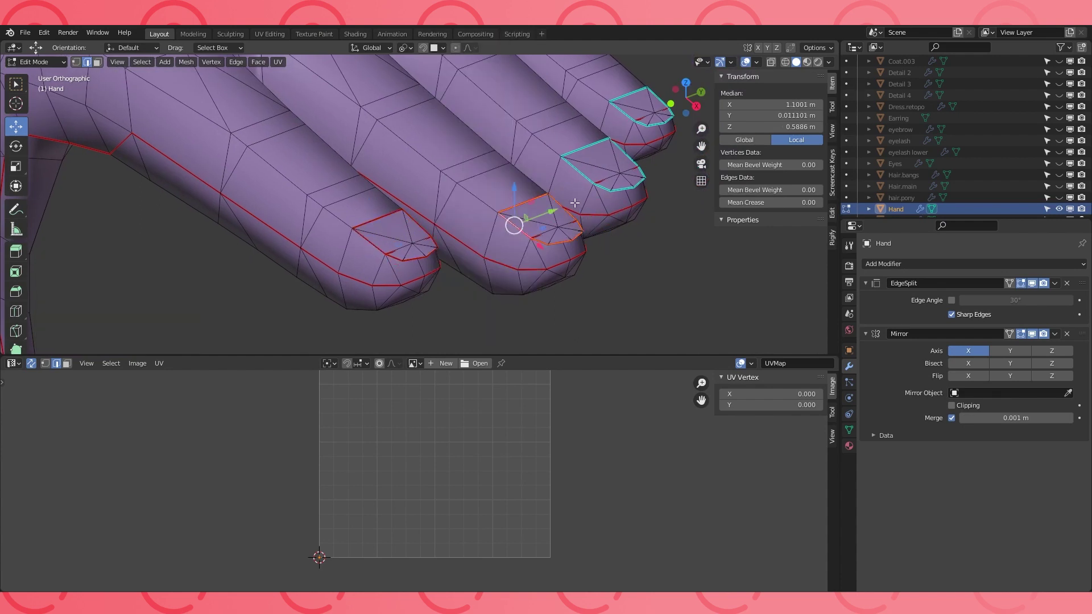
# Mark the outlines of the ring and little fingernails as seams
pyautogui.keyDown('shift'); pyautogui.moveTo(518, 240); pyautogui.dragTo(405, 296, button='middle'); pyautogui.keyUp('shift')
pyautogui.click(474, 203)
pyautogui.keyDown('ctrl'); pyautogui.click(528, 230); pyautogui.keyUp('ctrl')
pyautogui.hotkey('ctrl', 'e')
pyautogui.click(449, 241)
pyautogui.keyDown('ctrl'); pyautogui.click(533, 180); pyautogui.keyUp('ctrl')
pyautogui.hotkey('ctrl', 'e')
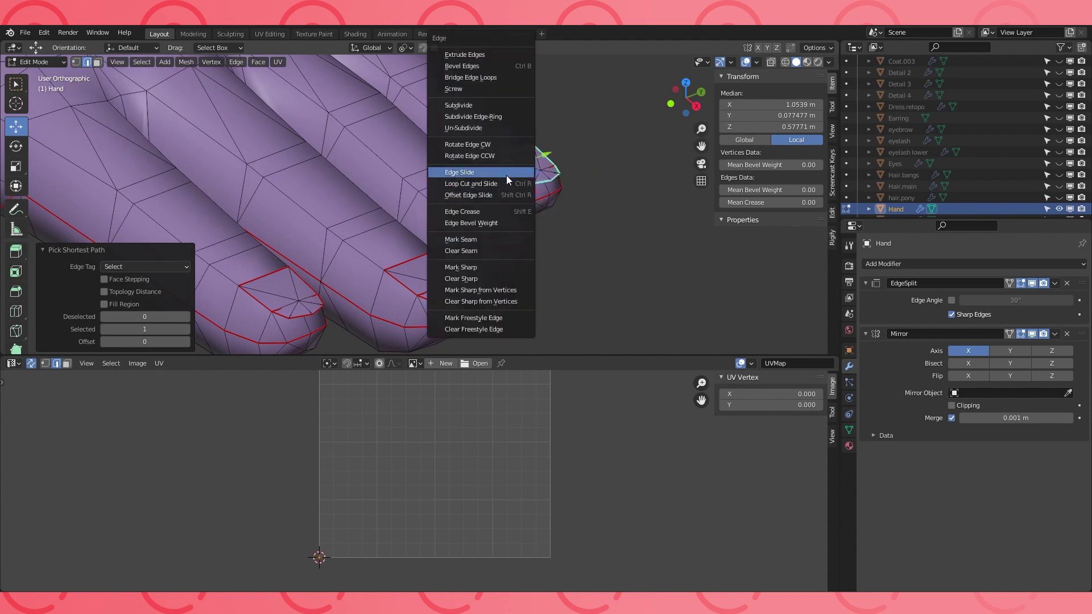
pyautogui.click(507, 173)
# Select the whole Hand mesh, unwrap it and inspect the resulting UV islands
pyautogui.press('a')
pyautogui.scroll(-5, 483, 182)
pyautogui.press('u')
pyautogui.click(449, 199)
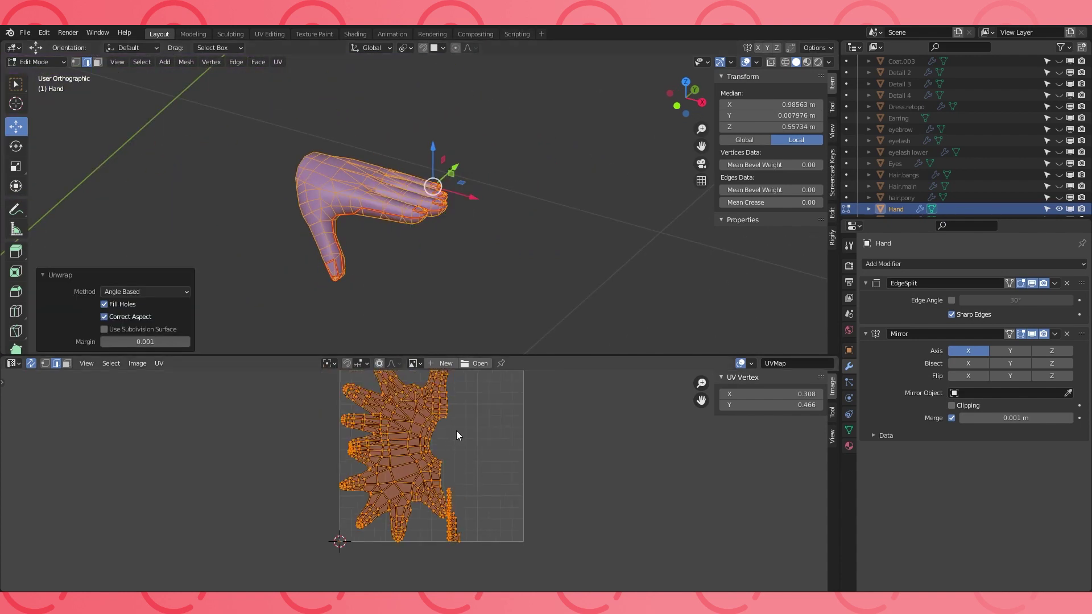
pyautogui.scroll(4, 456, 431)
pyautogui.moveTo(490, 483); pyautogui.dragTo(543, 398, button='middle')
pyautogui.scroll(4, 547, 422)
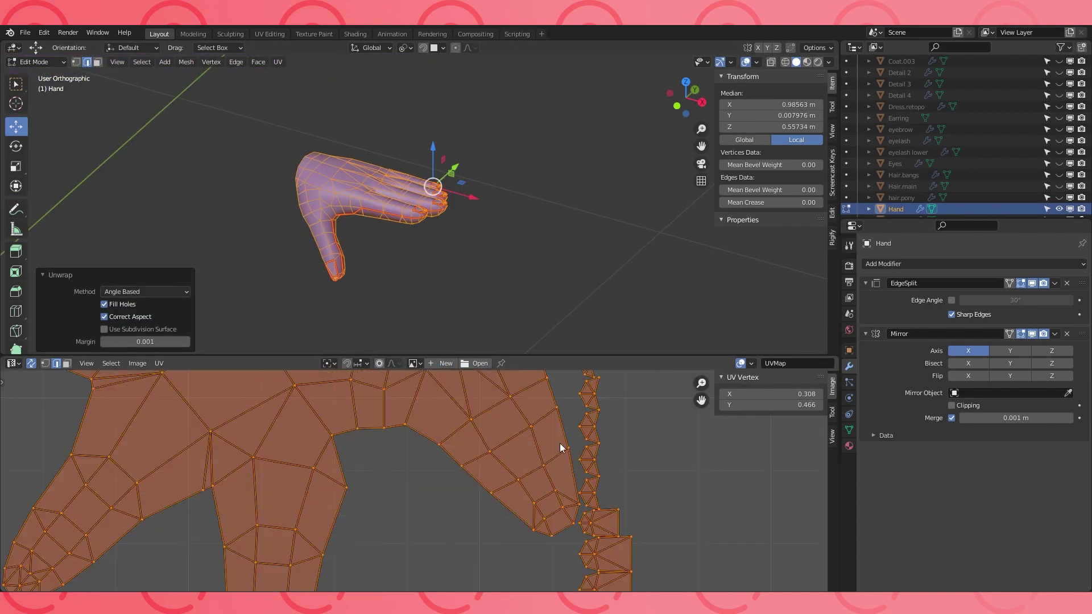
pyautogui.moveTo(670, 443); pyautogui.dragTo(578, 428, button='middle')
# Mark an additional seam on the hand and unwrap the whole mesh again
pyautogui.scroll(5, 410, 222)
pyautogui.moveTo(423, 238); pyautogui.dragTo(563, 233, button='middle')
pyautogui.click(463, 251)
pyautogui.scroll(-3, 466, 249)
pyautogui.keyDown('ctrl'); pyautogui.click(563, 233); pyautogui.keyUp('ctrl')
pyautogui.hotkey('ctrl', 'e')
pyautogui.click(558, 237)
pyautogui.press('a')
pyautogui.press('u')
pyautogui.click(530, 208)
# Display the scene in wireframe, unhide all character objects and open them for editing together
pyautogui.click(807, 62)
pyautogui.hotkey('shift', 'z')
pyautogui.scroll(-5, 569, 199)
pyautogui.press('Tab')
pyautogui.moveTo(415, 206); pyautogui.dragTo(568, 206, button='middle')
pyautogui.scroll(-4, 568, 206)
pyautogui.hotkey('alt', 'h')
pyautogui.scroll(-2, 568, 206)
pyautogui.press('Tab')
pyautogui.moveTo(464, 236); pyautogui.dragTo(330, 228, button='middle')
pyautogui.scroll(-4, 495, 448)
pyautogui.moveTo(484, 200); pyautogui.dragTo(517, 197, button='middle')
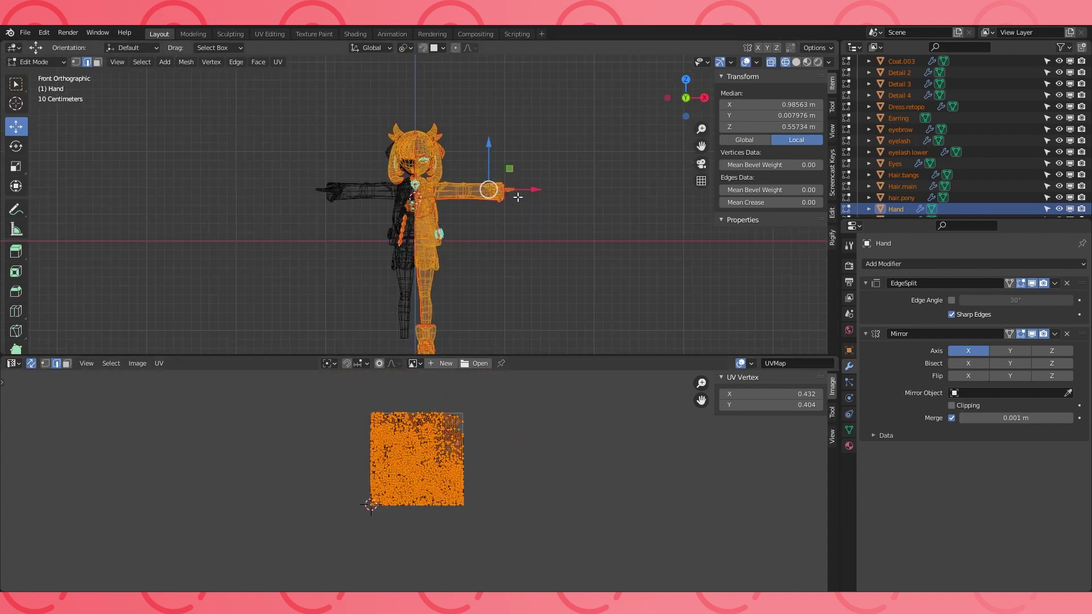
# Make Shoe the active object, select all character objects and edit them together
pyautogui.press('Tab')
pyautogui.click(436, 297)
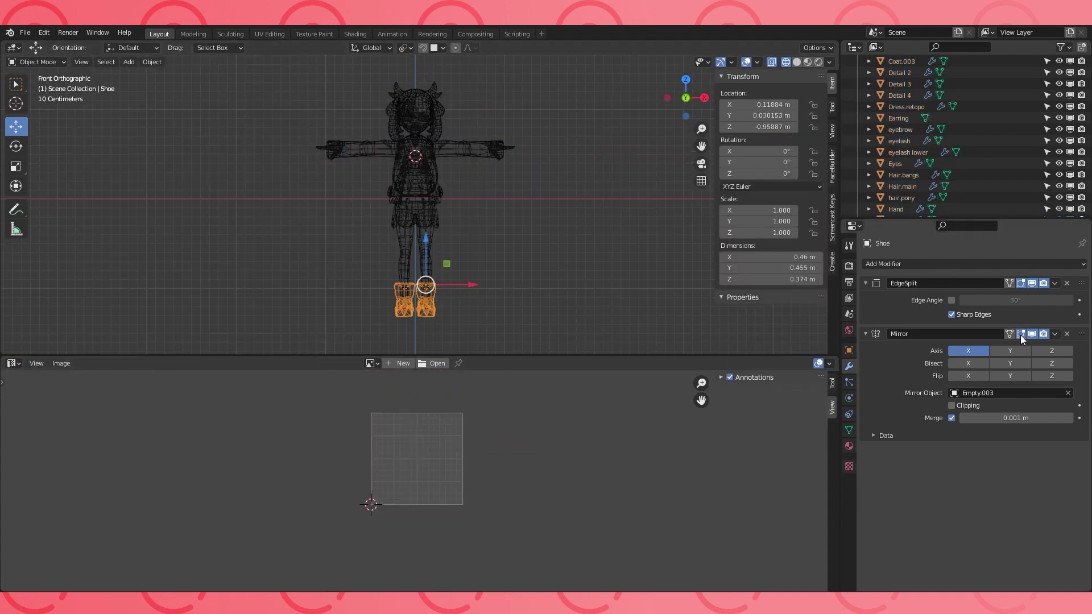
pyautogui.press('Tab')
pyautogui.press('Tab')
pyautogui.click(527, 212)
pyautogui.press('Tab')
pyautogui.click(527, 212)
pyautogui.press('Tab')
pyautogui.press('a')
pyautogui.press('Tab')
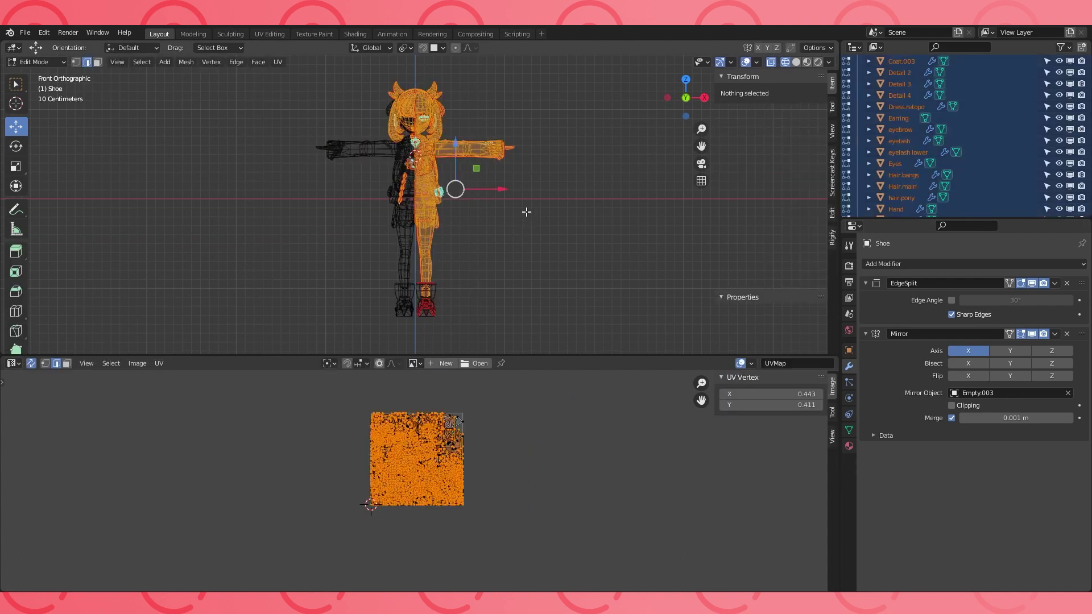
# Reveal the hidden geometry of all character meshes and unwrap them together into one UV layout
pyautogui.scroll(2, 518, 210)
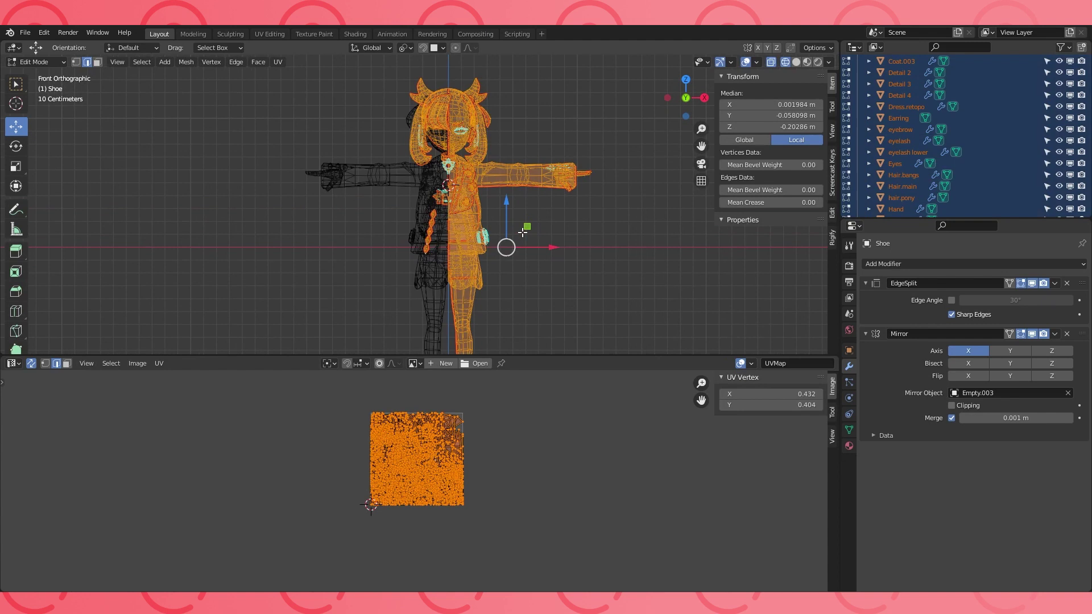
pyautogui.keyDown('shift'); pyautogui.moveTo(553, 232); pyautogui.dragTo(504, 205, button='middle'); pyautogui.keyUp('shift')
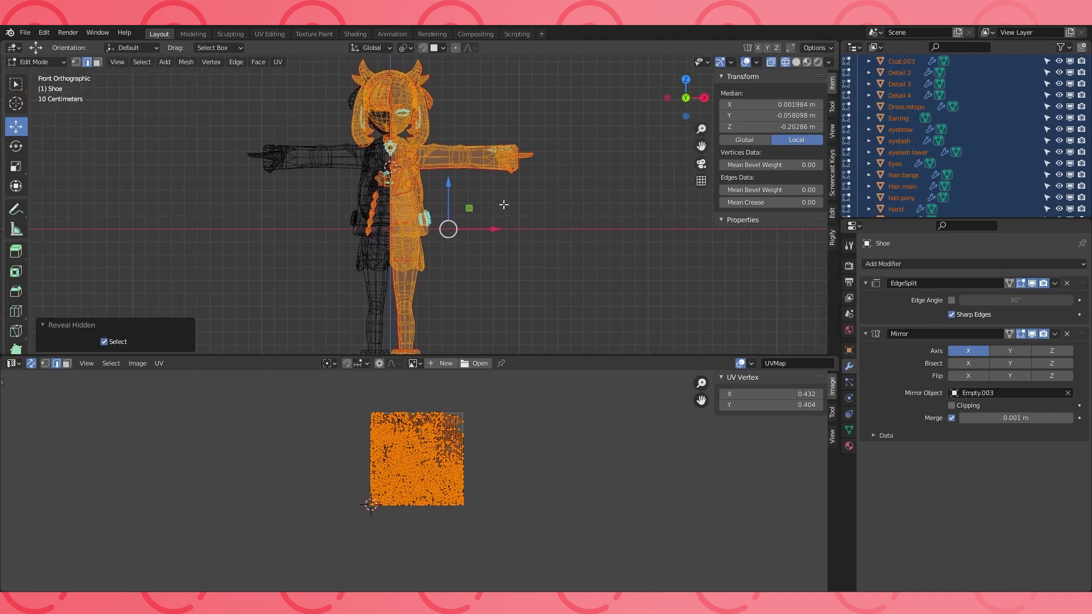
pyautogui.press('u')
pyautogui.click(518, 224)
# Enlarge the UV editor and examine the combined UV layout of the whole character
pyautogui.scroll(4, 489, 421)
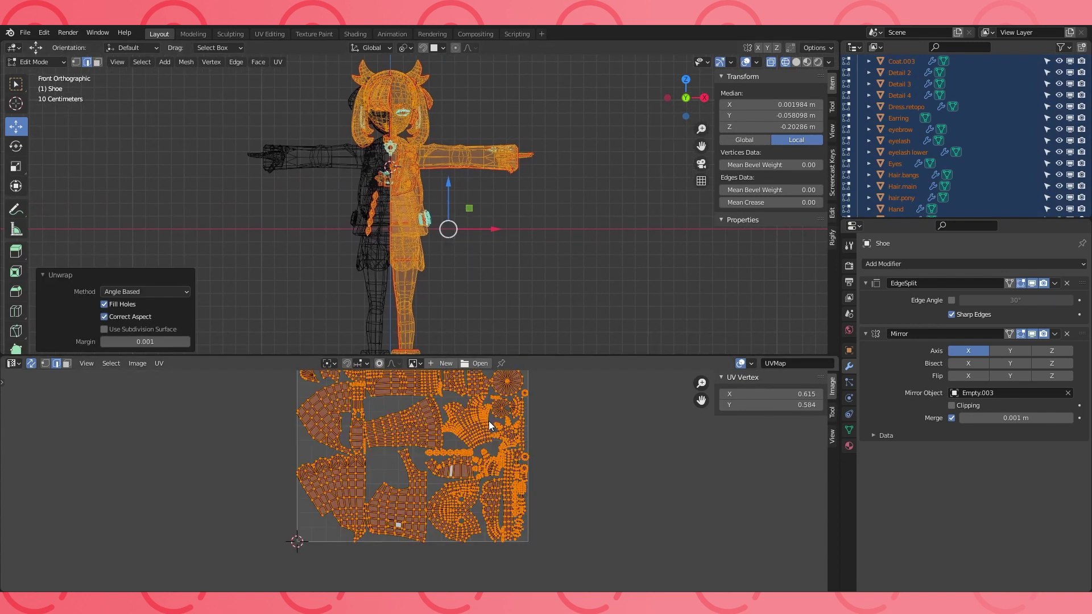
pyautogui.moveTo(596, 355); pyautogui.dragTo(593, 218)
pyautogui.scroll(3, 558, 385)
pyautogui.scroll(-3, 562, 384)
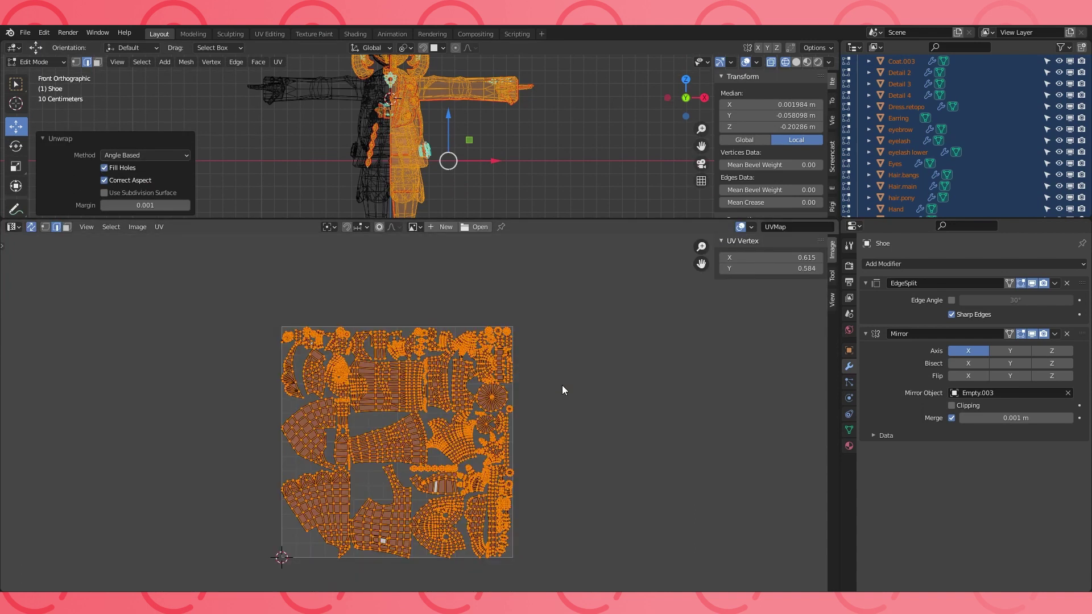
pyautogui.scroll(2, 560, 389)
pyautogui.scroll(-1, 558, 394)
# Switch the model to solid shading and leave mesh editing for all objects
pyautogui.click(797, 62)
pyautogui.scroll(-4, 533, 144)
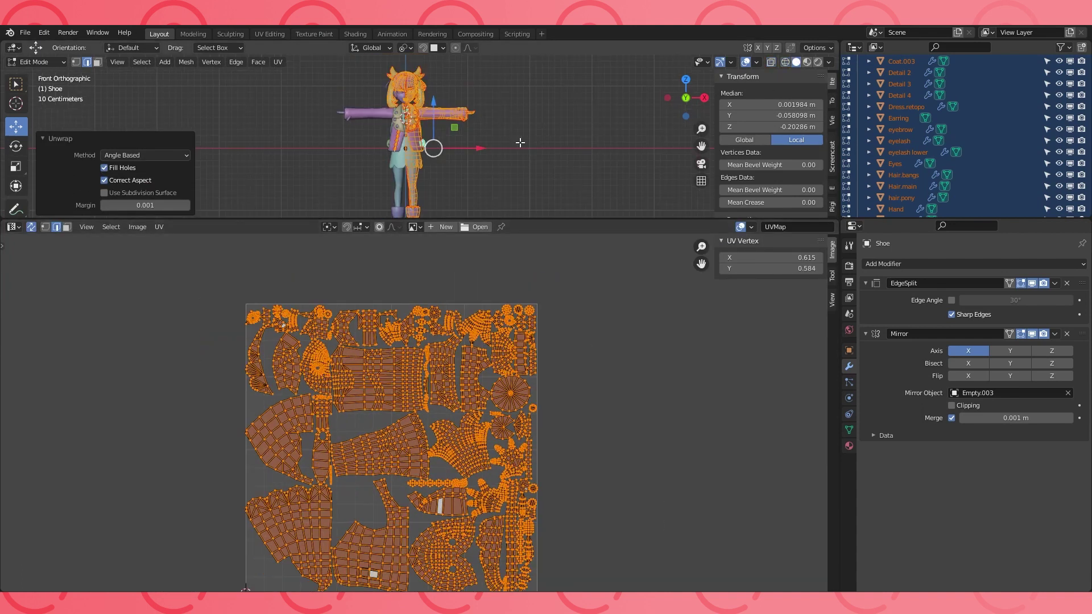
pyautogui.press('Tab')
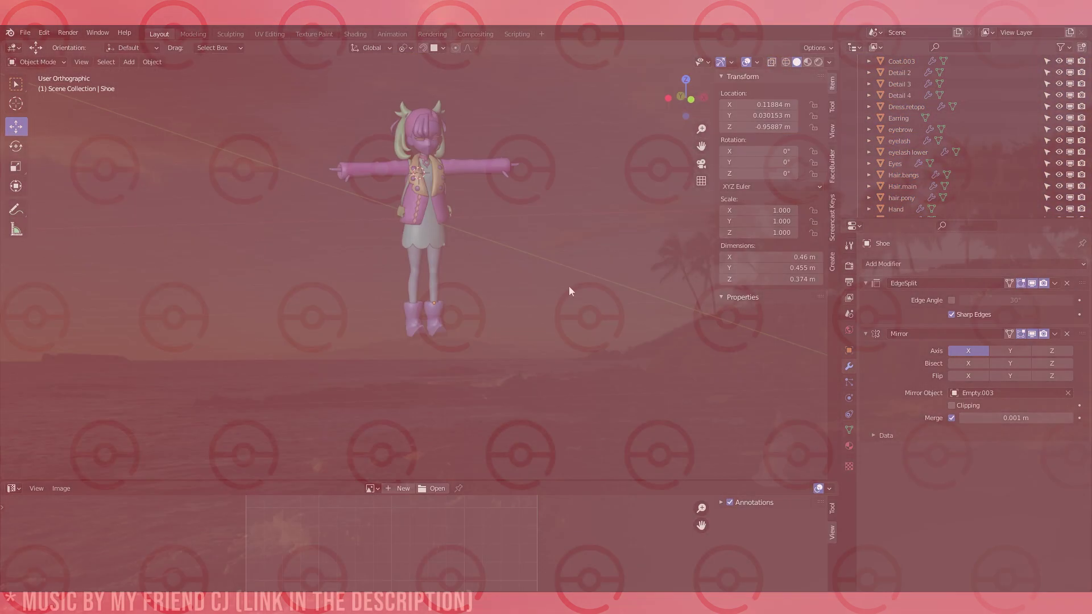